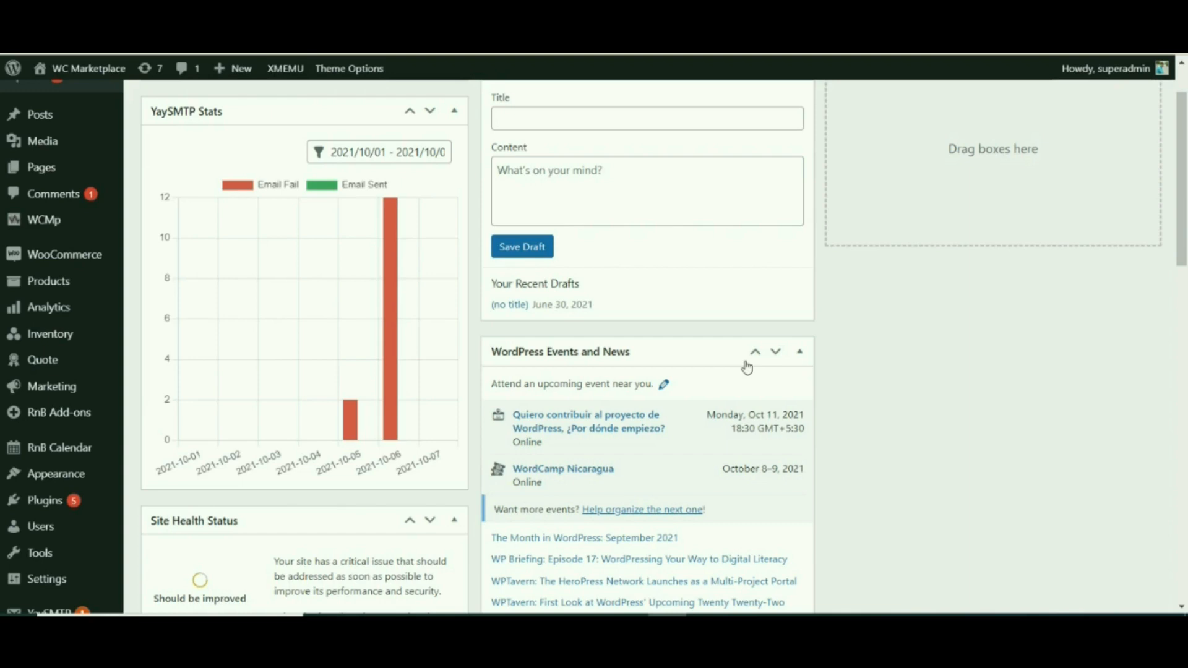
Step: Open the Payment section of the WCMp marketplace settings
{"action": "mouse_move", "coordinate": [68, 231]}
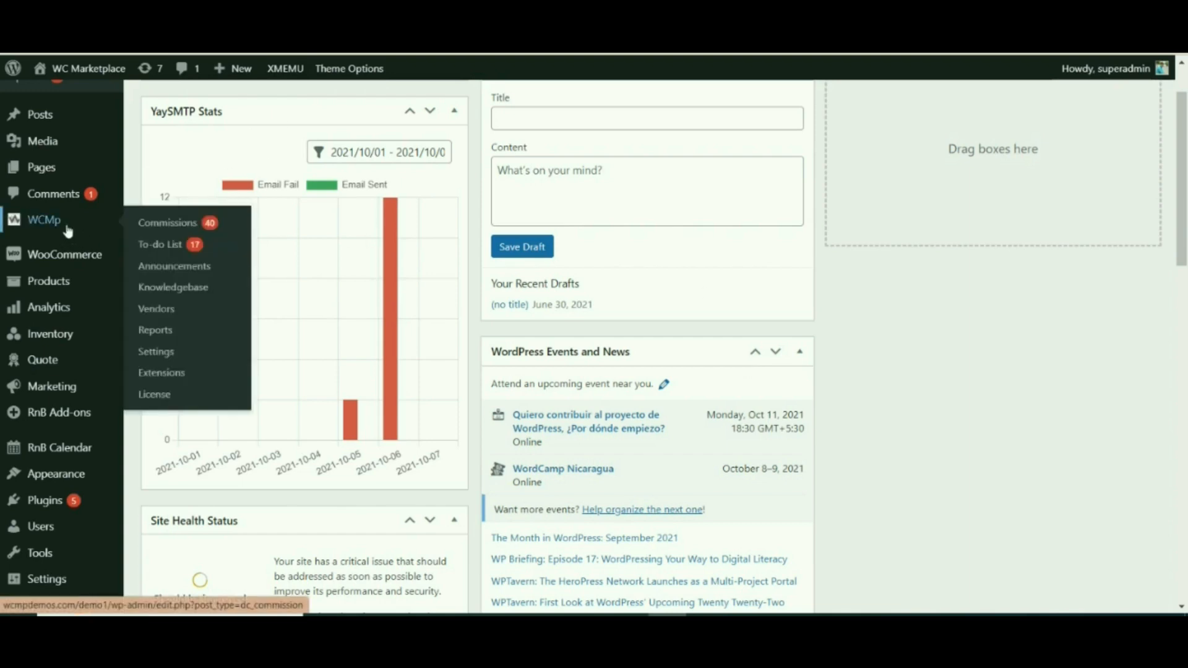
{"action": "left_click", "coordinate": [157, 361]}
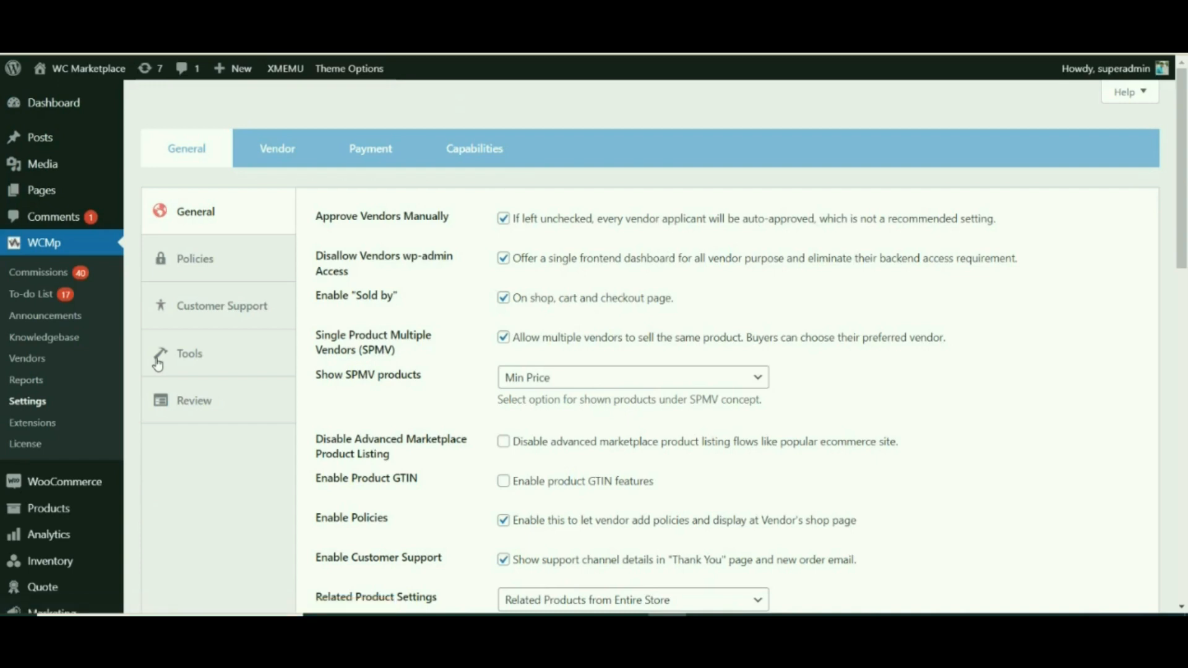
{"action": "left_click", "coordinate": [375, 160]}
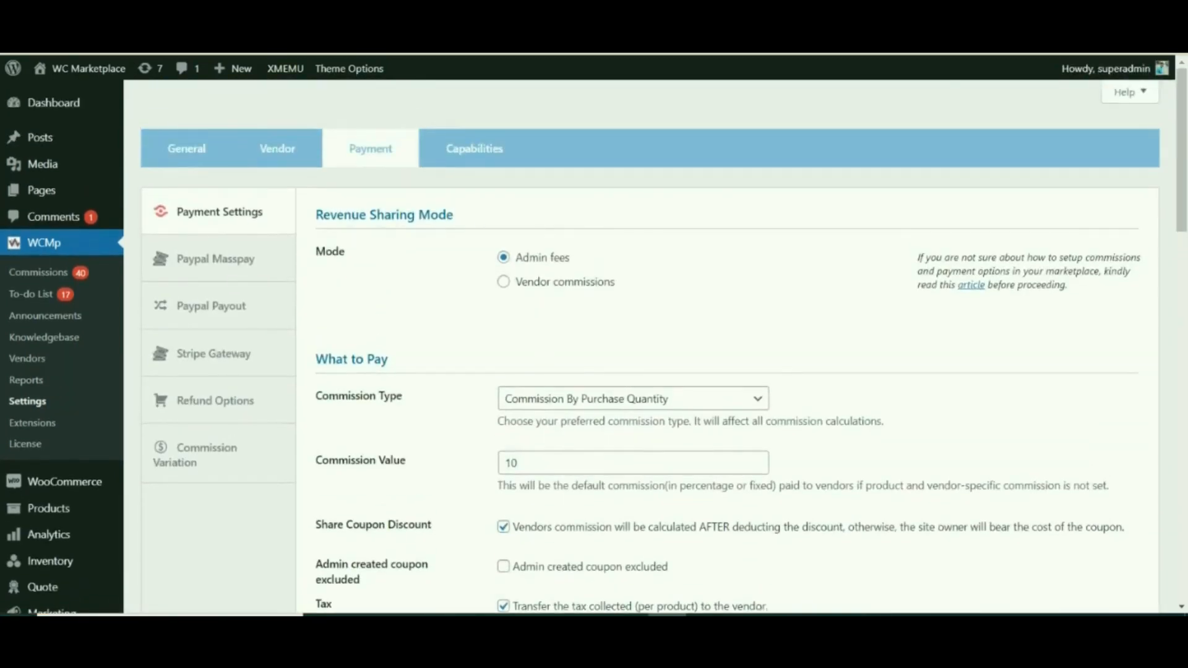
Step: Review the payment settings sections Revenue Sharing Mode, What to Pay and How/When to Pay
{"action": "scroll", "coordinate": [339, 109], "scroll_direction": "down", "scroll_amount": 3}
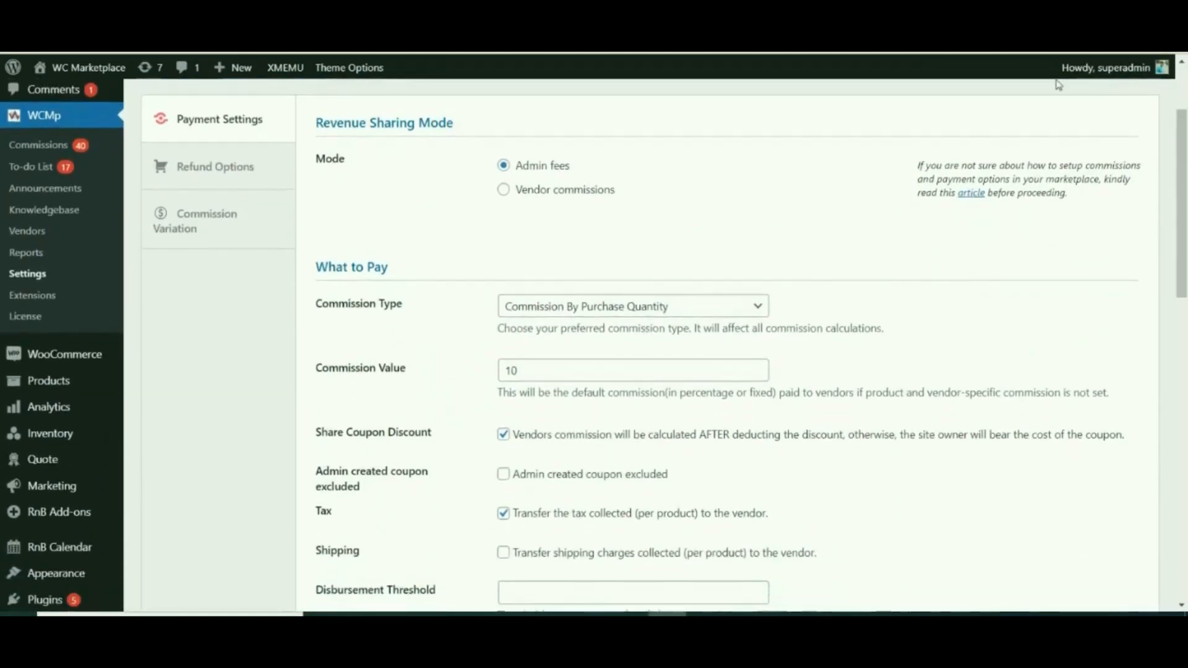
{"action": "scroll", "coordinate": [500, 410], "scroll_direction": "down", "scroll_amount": 3}
{"action": "scroll", "coordinate": [500, 409], "scroll_direction": "up", "scroll_amount": 3}
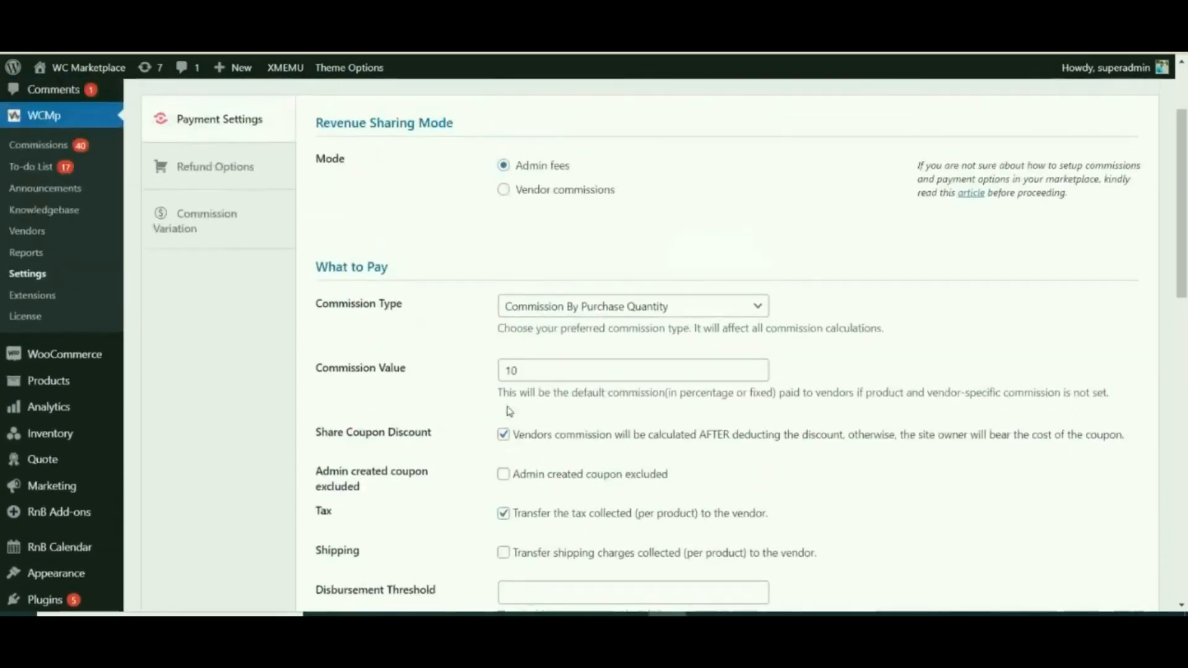
{"action": "left_click_drag", "start_coordinate": [337, 122], "coordinate": [428, 119]}
{"action": "left_click_drag", "start_coordinate": [328, 267], "coordinate": [375, 267]}
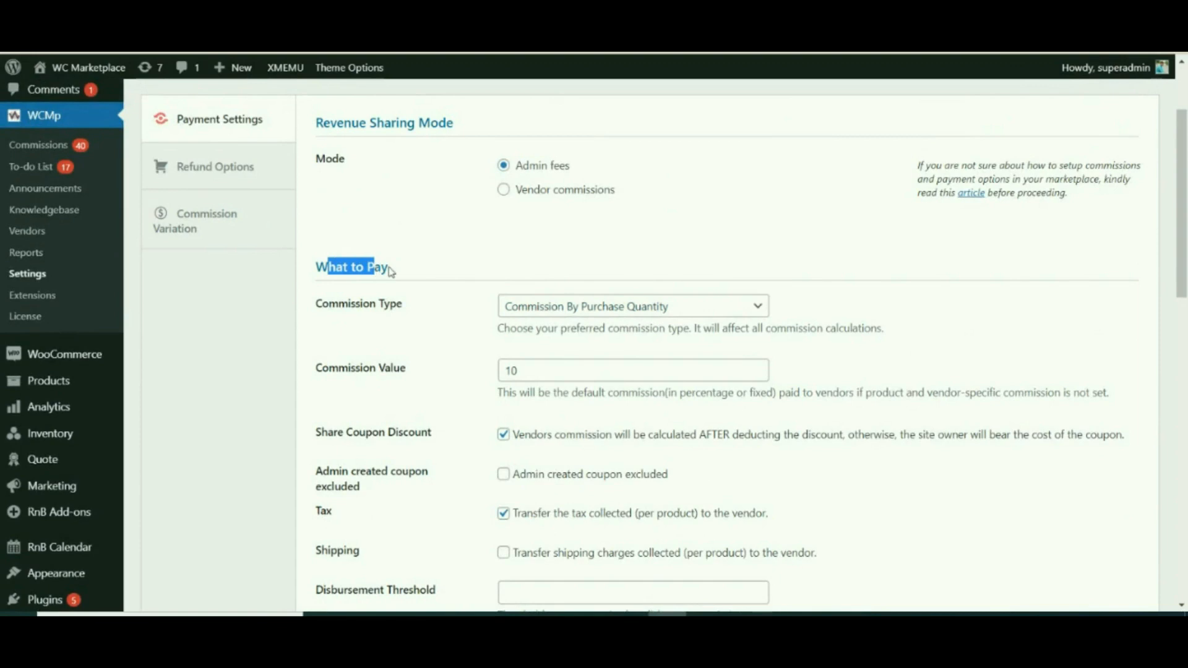
{"action": "scroll", "coordinate": [1185, 210], "scroll_direction": "down", "scroll_amount": 10}
{"action": "left_click_drag", "start_coordinate": [368, 232], "coordinate": [448, 243]}
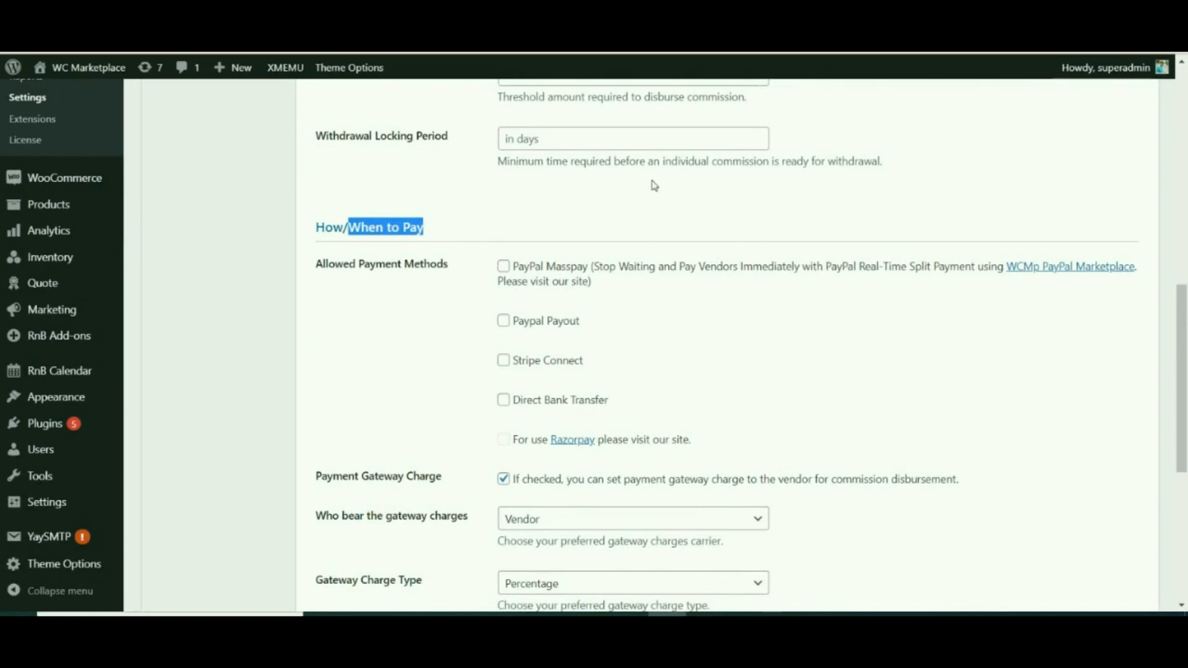
{"action": "left_click_drag", "start_coordinate": [1181, 363], "coordinate": [1185, 188]}
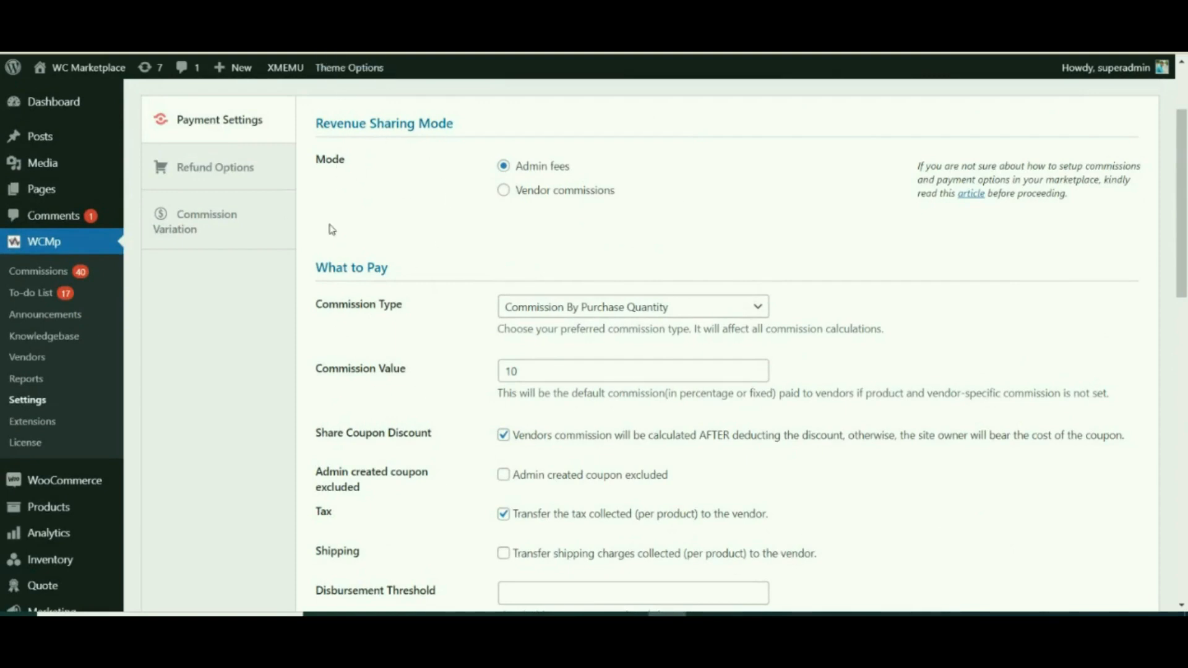
{"action": "left_click_drag", "start_coordinate": [1185, 226], "coordinate": [1185, 445]}
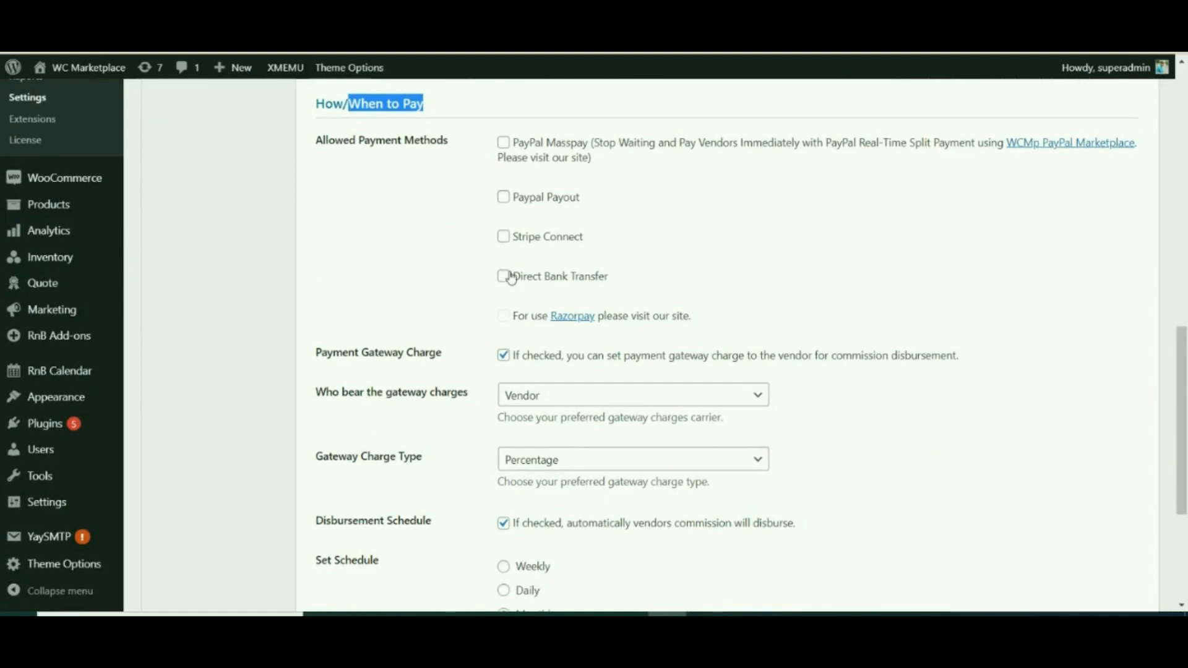
{"action": "left_click", "coordinate": [412, 228]}
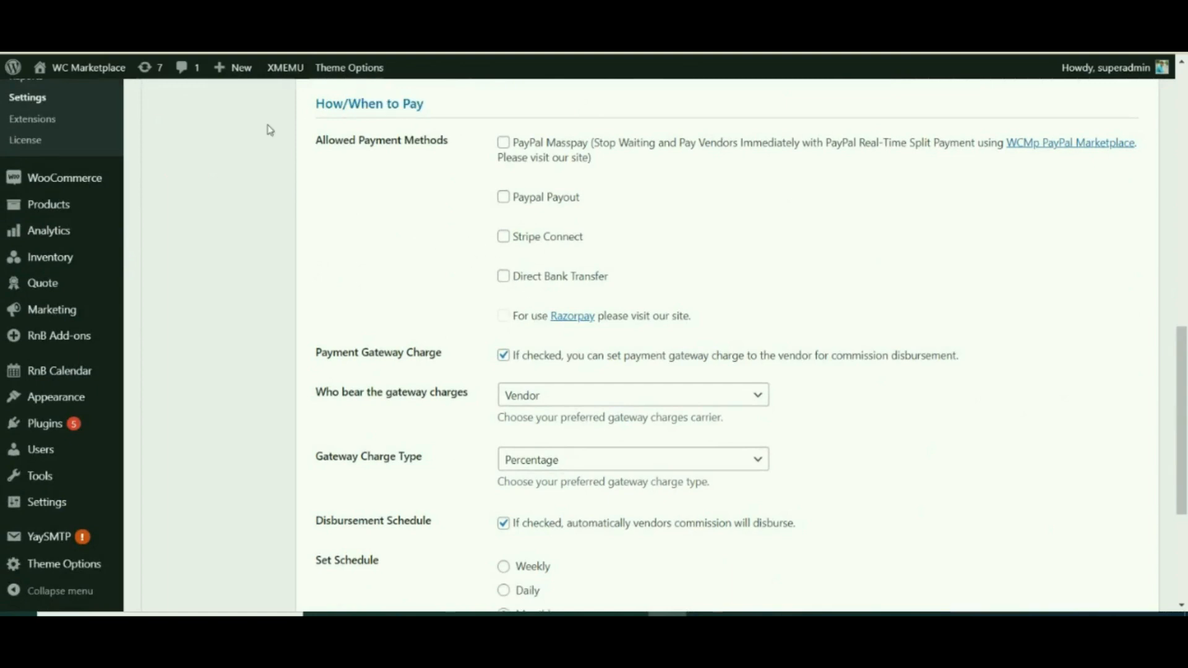
Step: Enable PayPal Masspay, Paypal Payout, Stripe Connect and Direct Bank Transfer as allowed payment methods
{"action": "left_click_drag", "start_coordinate": [328, 149], "coordinate": [444, 156]}
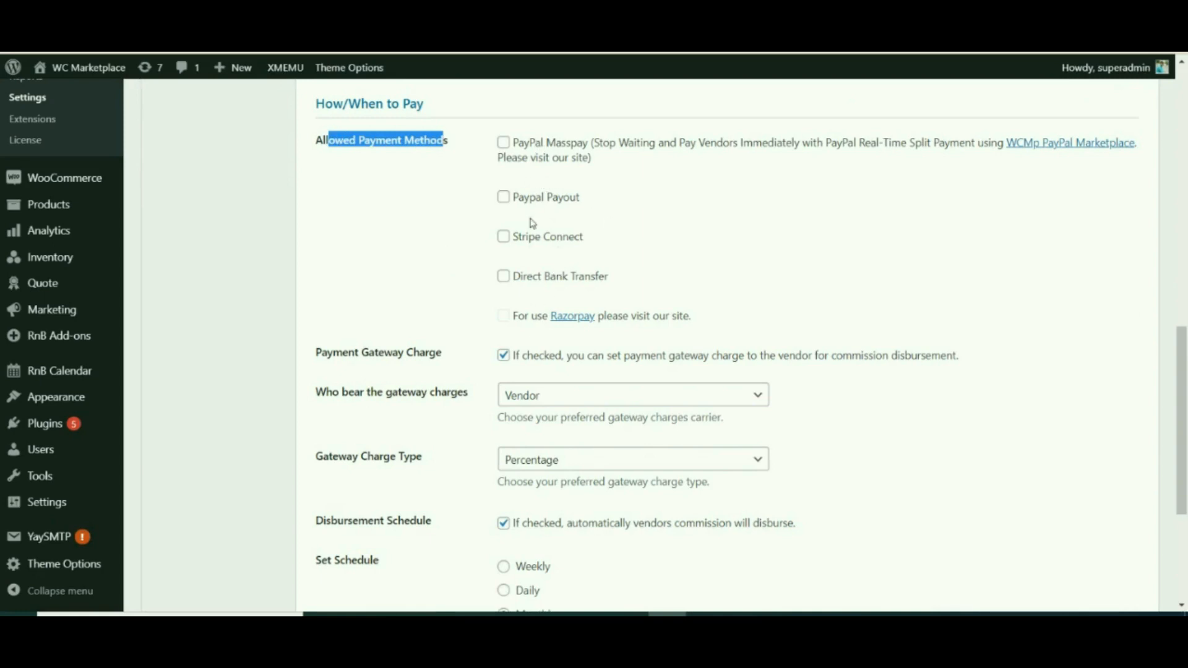
{"action": "left_click", "coordinate": [367, 301]}
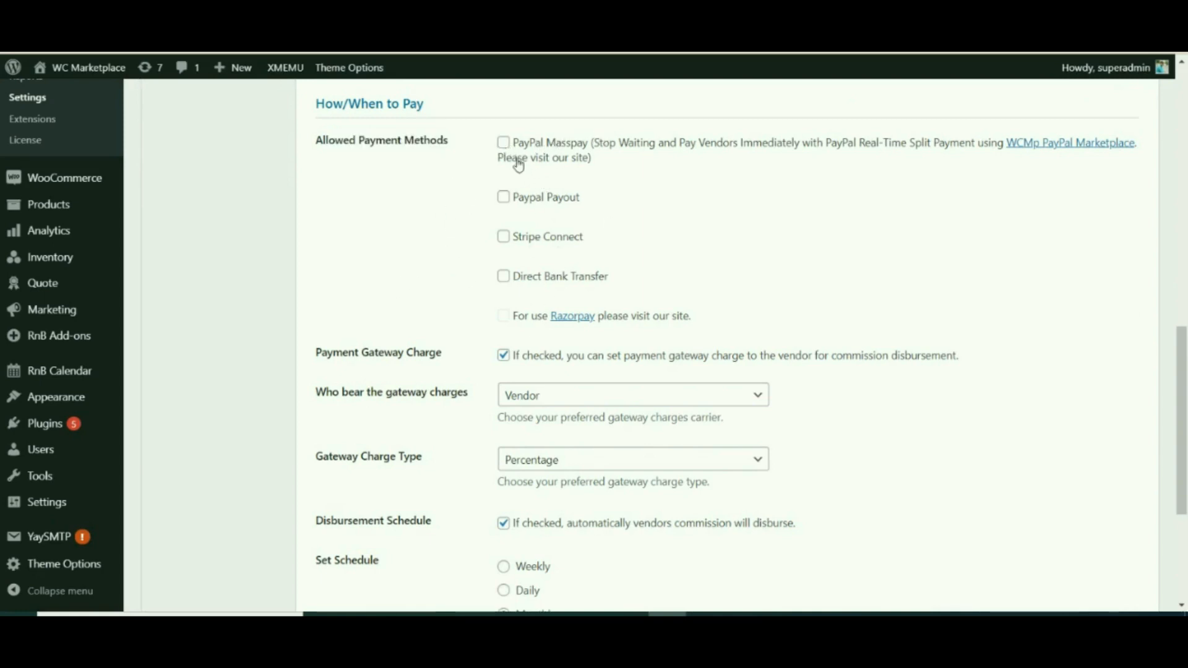
{"action": "left_click", "coordinate": [504, 143]}
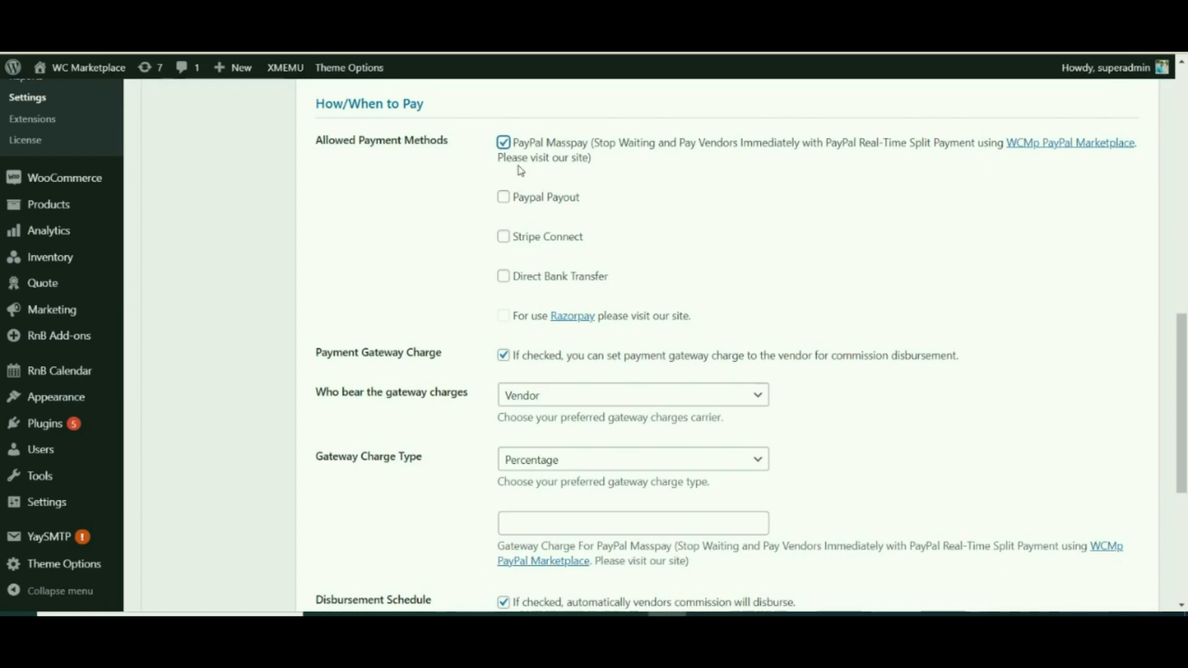
{"action": "left_click", "coordinate": [503, 198]}
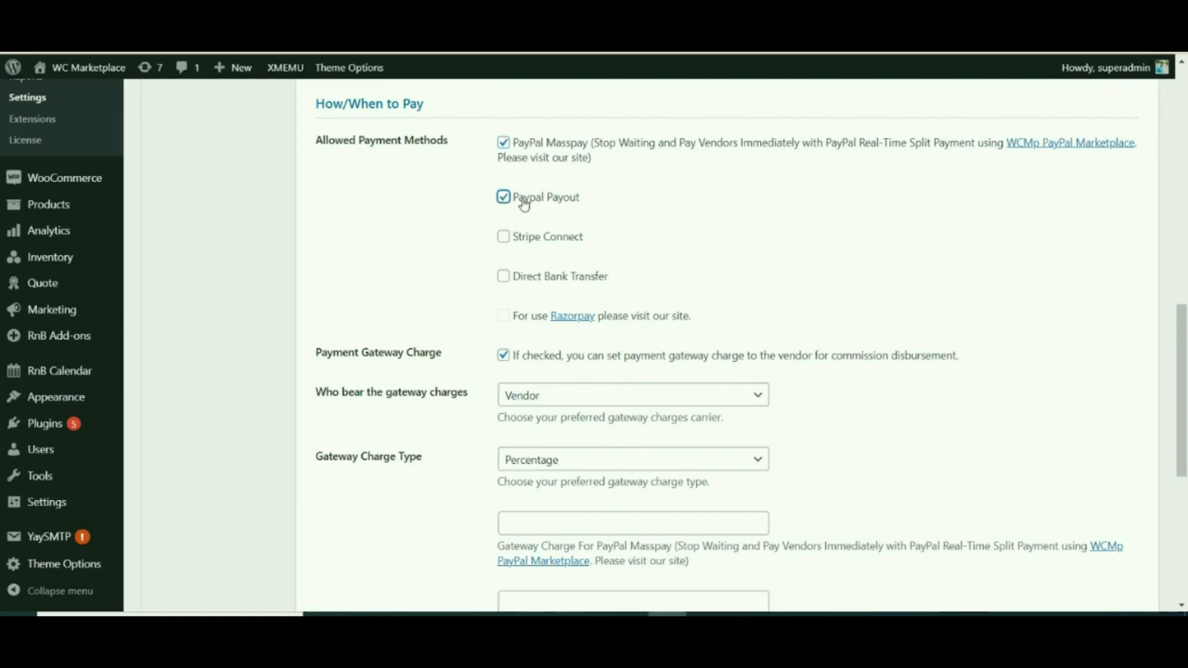
{"action": "left_click", "coordinate": [504, 241]}
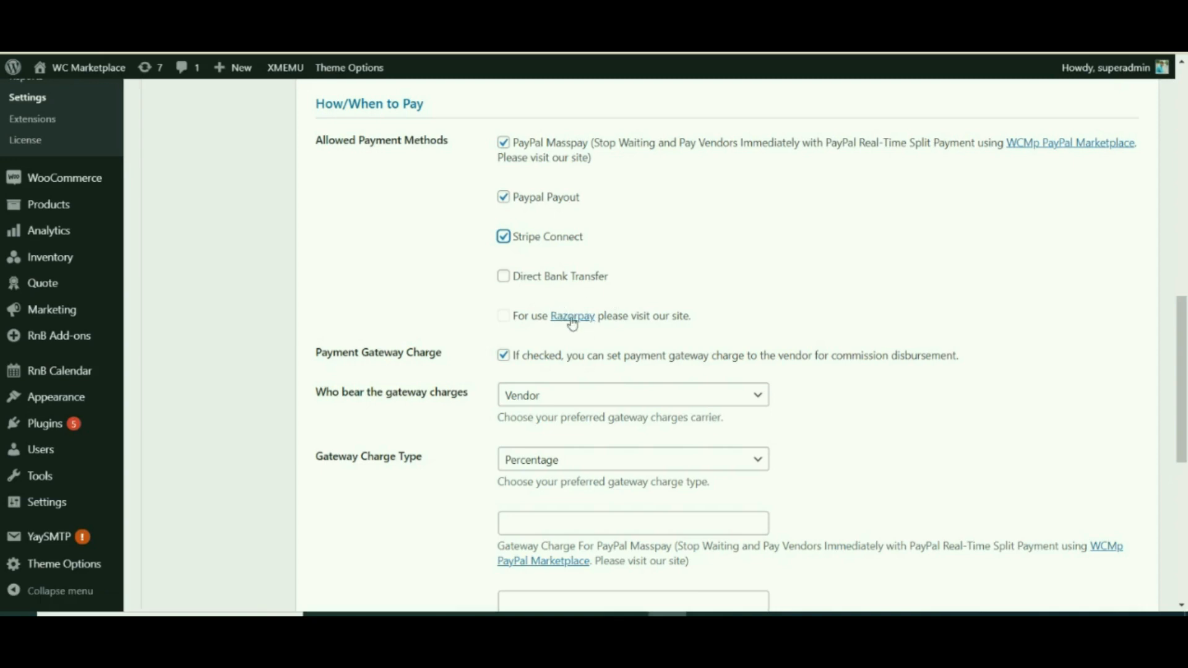
{"action": "left_click", "coordinate": [504, 276]}
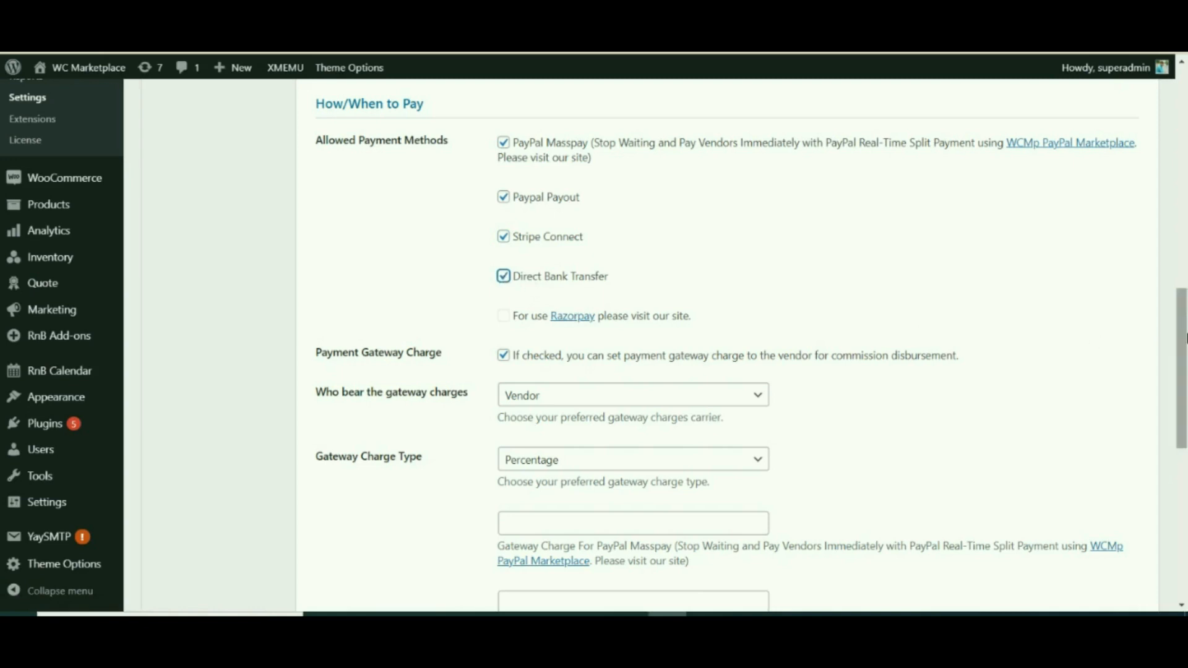
{"action": "scroll", "coordinate": [1102, 305], "scroll_direction": "up", "scroll_amount": 1}
{"action": "left_click", "coordinate": [753, 323]}
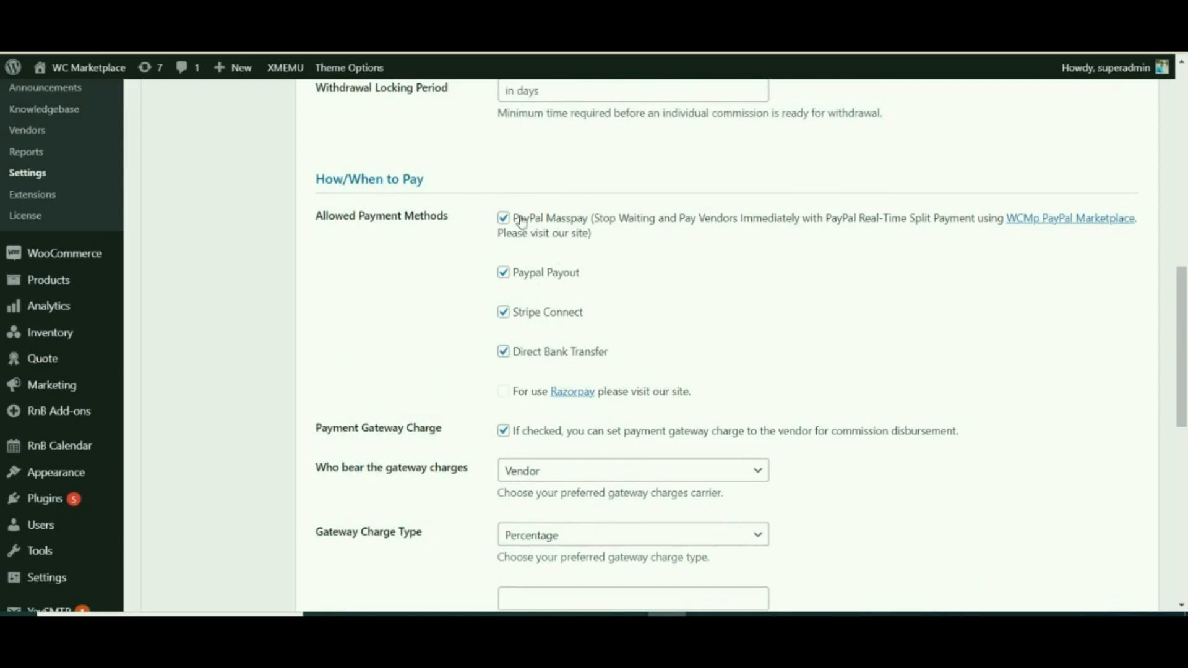
Step: Examine the gateway charge fields for each payment method and the Payment Gateway Charge option
{"action": "left_click_drag", "start_coordinate": [1183, 347], "coordinate": [1184, 448]}
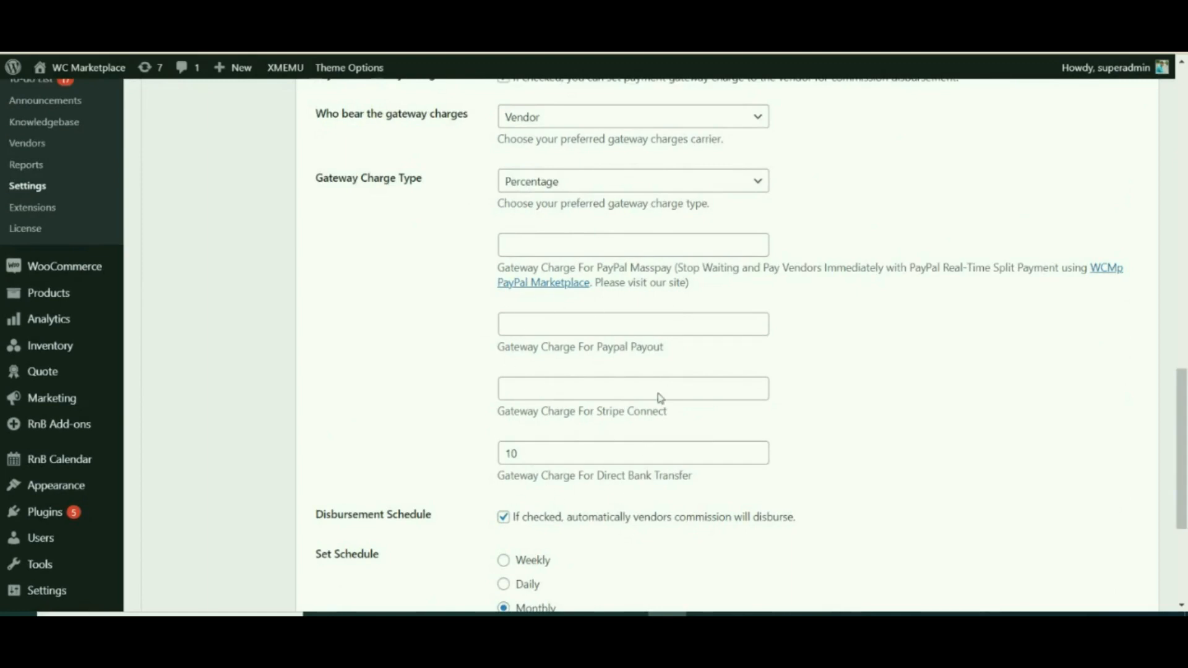
{"action": "mouse_move", "coordinate": [1182, 445]}
{"action": "left_mouse_down"}
{"action": "mouse_move", "coordinate": [1185, 380]}
{"action": "mouse_move", "coordinate": [1185, 455]}
{"action": "mouse_move", "coordinate": [1185, 433]}
{"action": "left_mouse_up"}
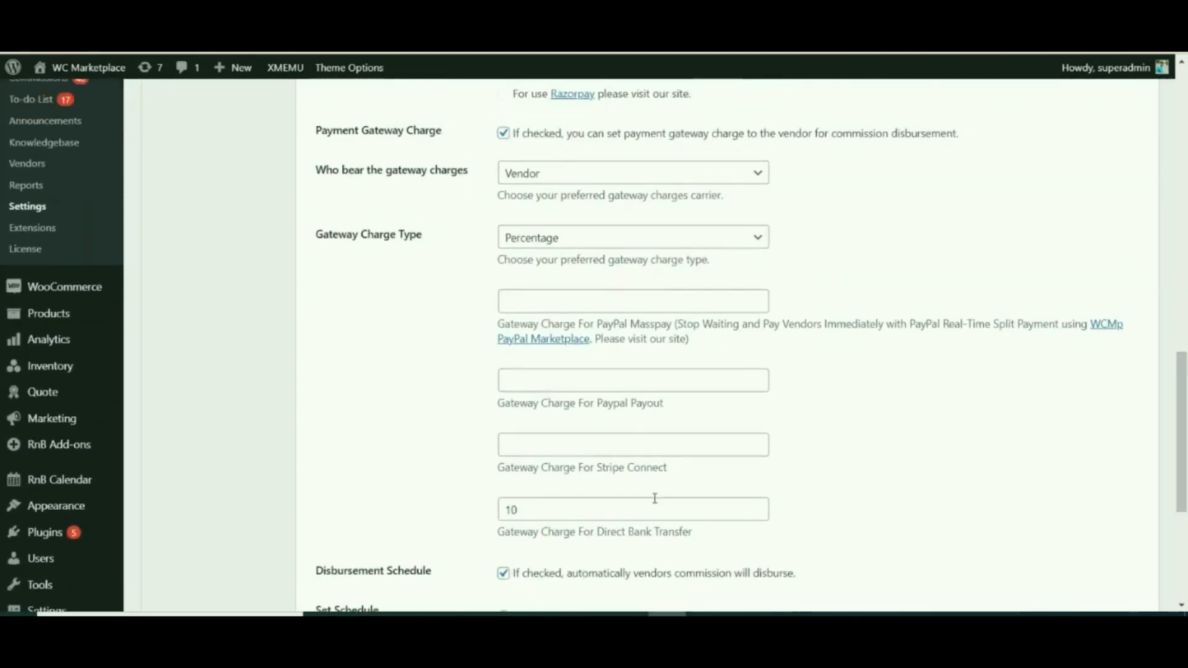
{"action": "left_click_drag", "start_coordinate": [1185, 437], "coordinate": [1185, 368]}
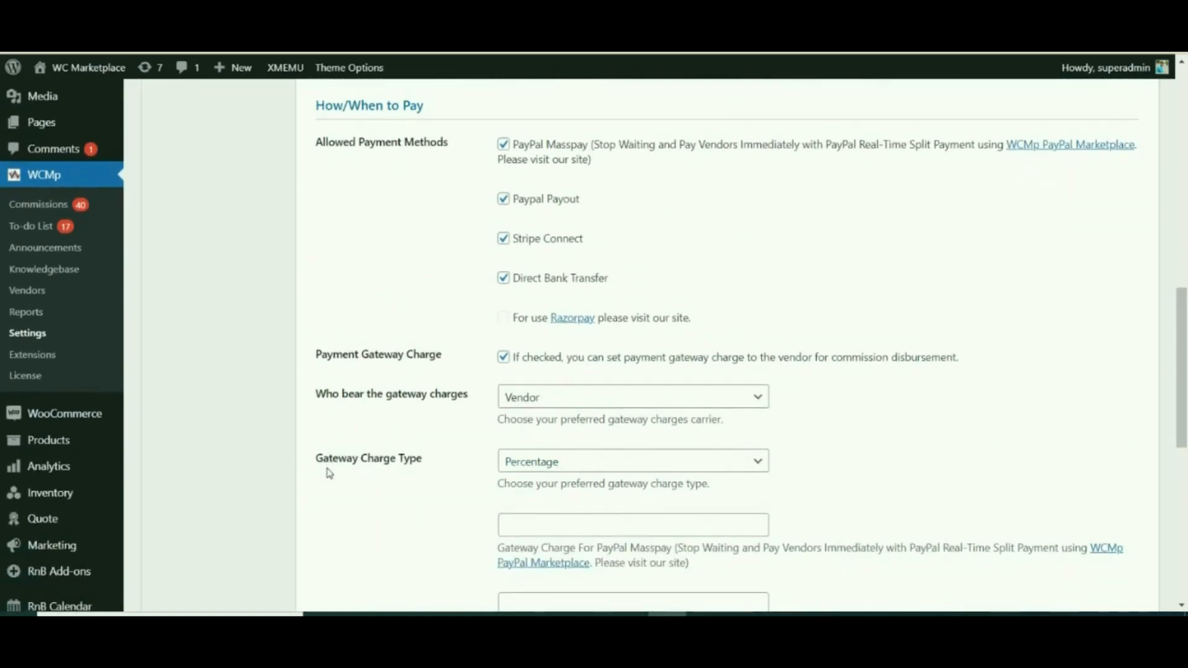
{"action": "left_click_drag", "start_coordinate": [333, 356], "coordinate": [447, 340]}
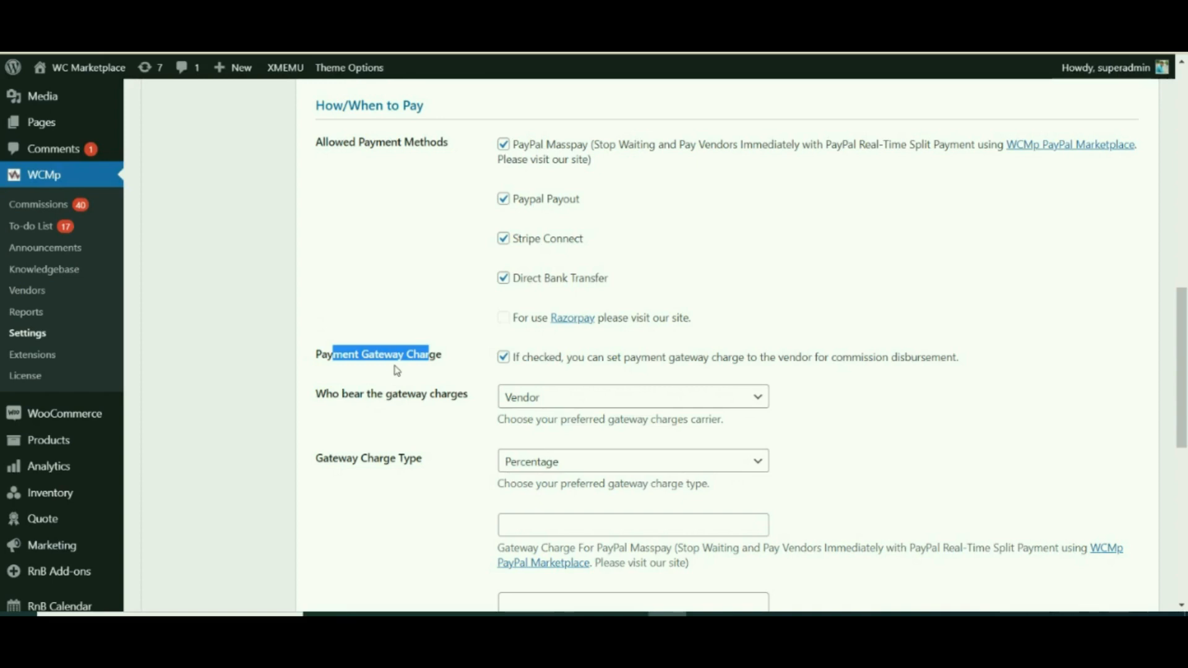
{"action": "left_click", "coordinate": [483, 384]}
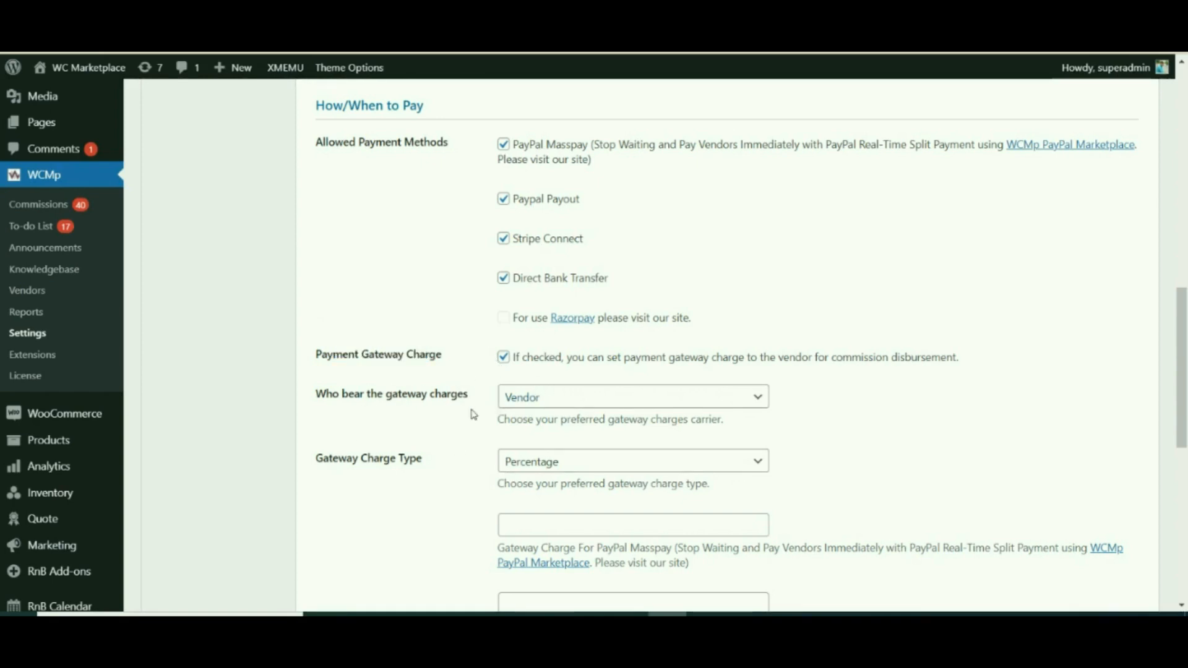
Step: Try Site owner and Vendor in turn as the party bearing the gateway charges
{"action": "left_click_drag", "start_coordinate": [386, 394], "coordinate": [435, 394]}
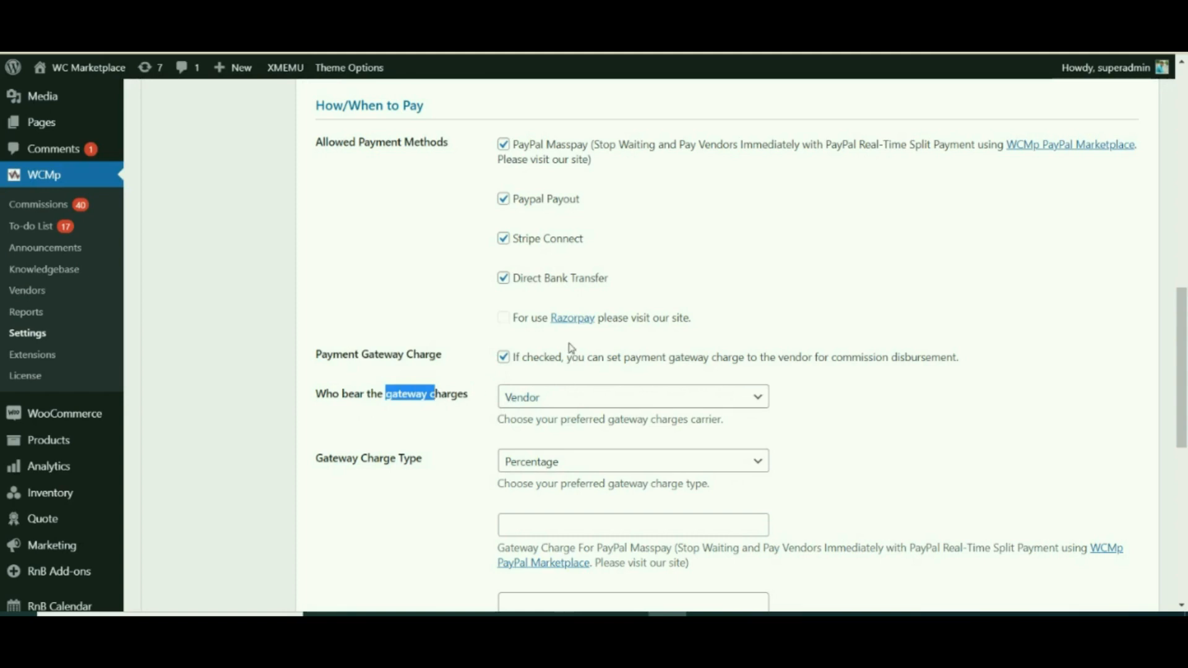
{"action": "scroll", "coordinate": [1184, 300], "scroll_direction": "down", "scroll_amount": 1}
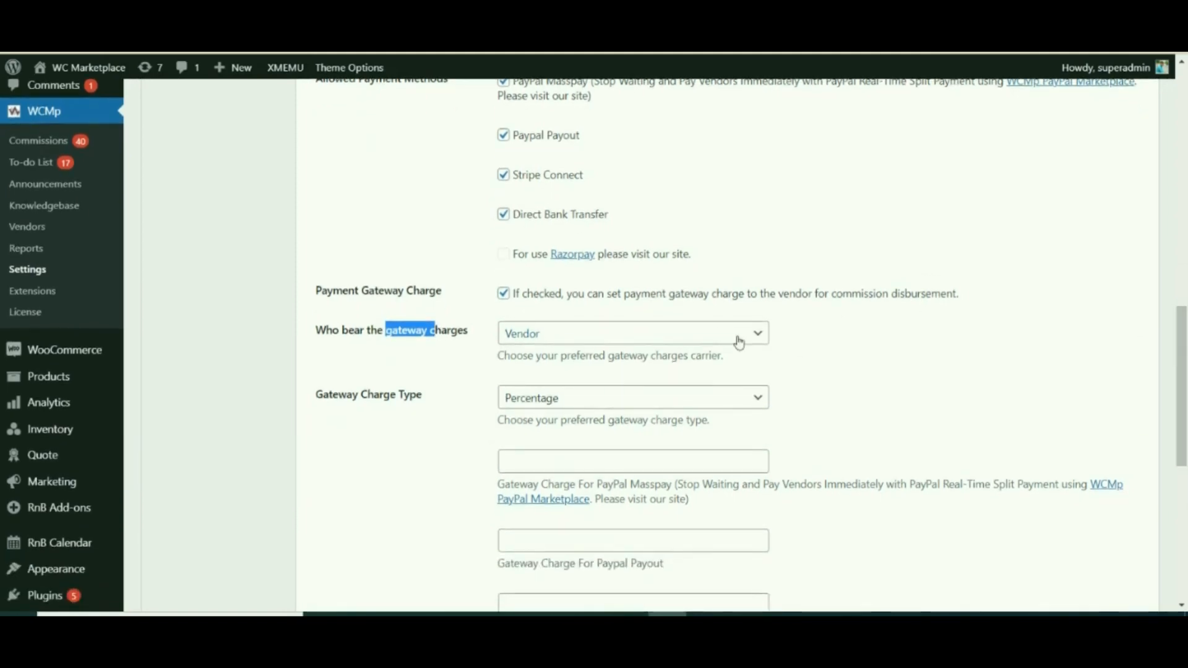
{"action": "left_click", "coordinate": [639, 342]}
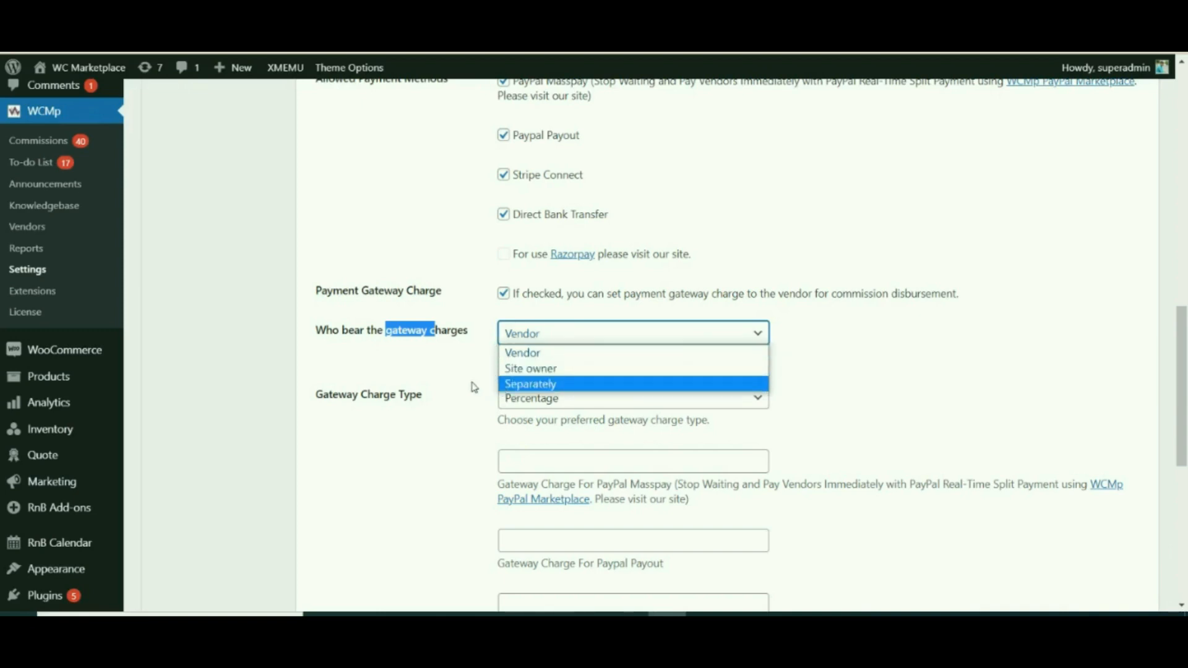
{"action": "left_click", "coordinate": [519, 369]}
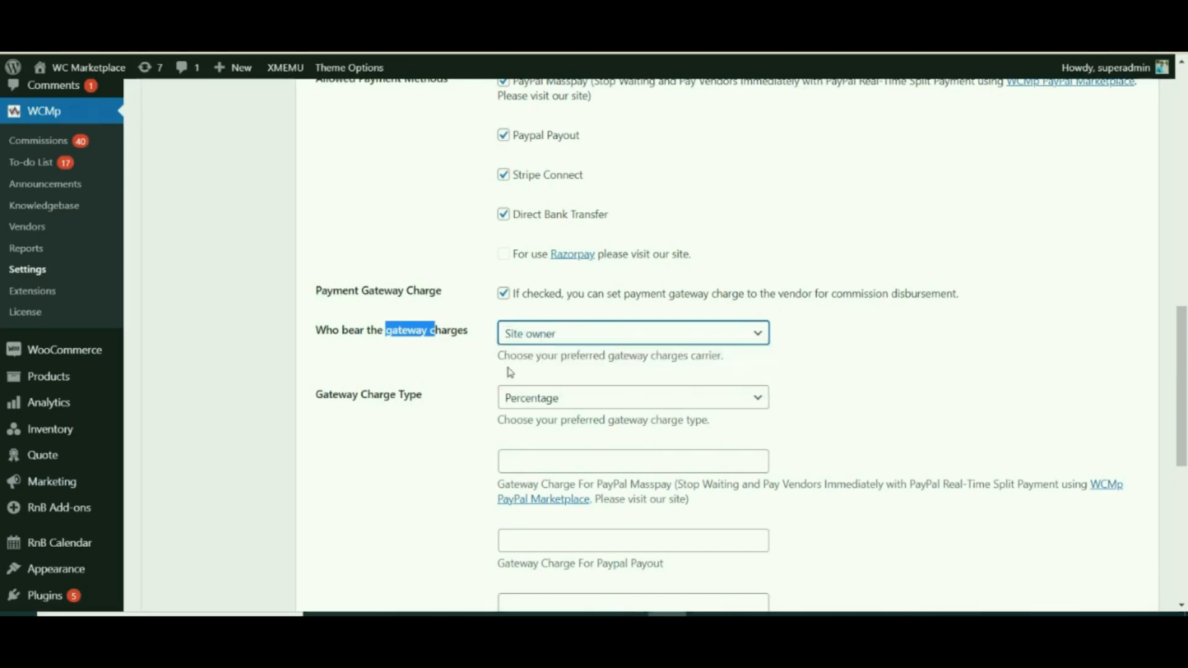
{"action": "left_click", "coordinate": [473, 345]}
{"action": "left_click_drag", "start_coordinate": [359, 337], "coordinate": [430, 337]}
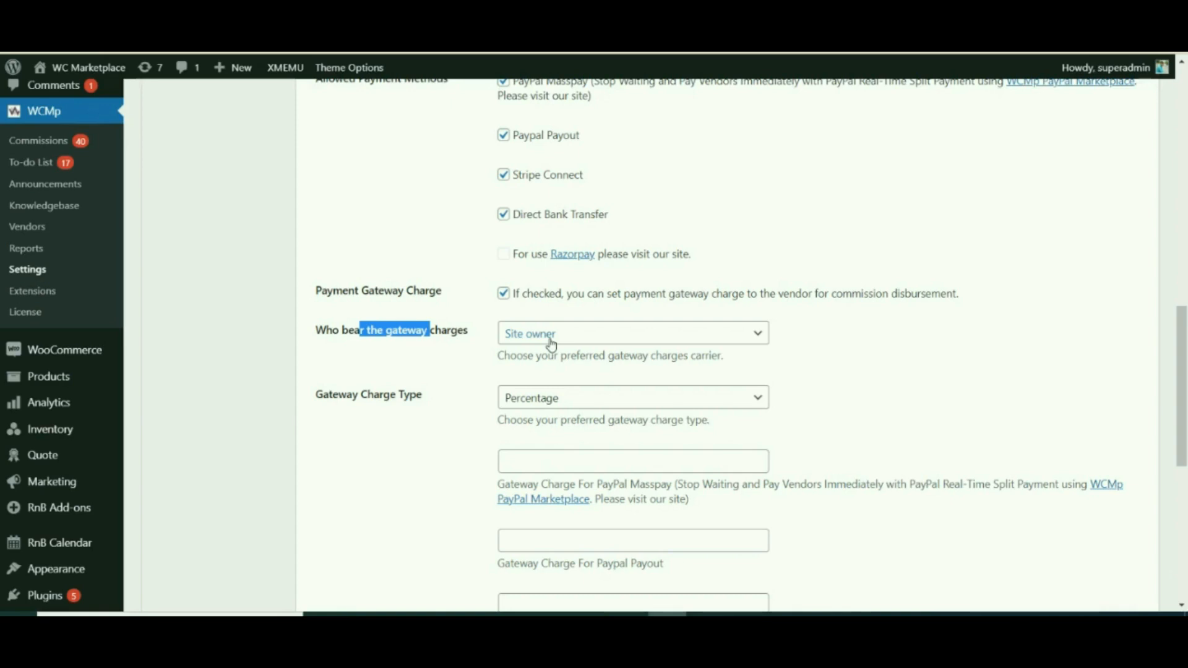
{"action": "left_click", "coordinate": [551, 344]}
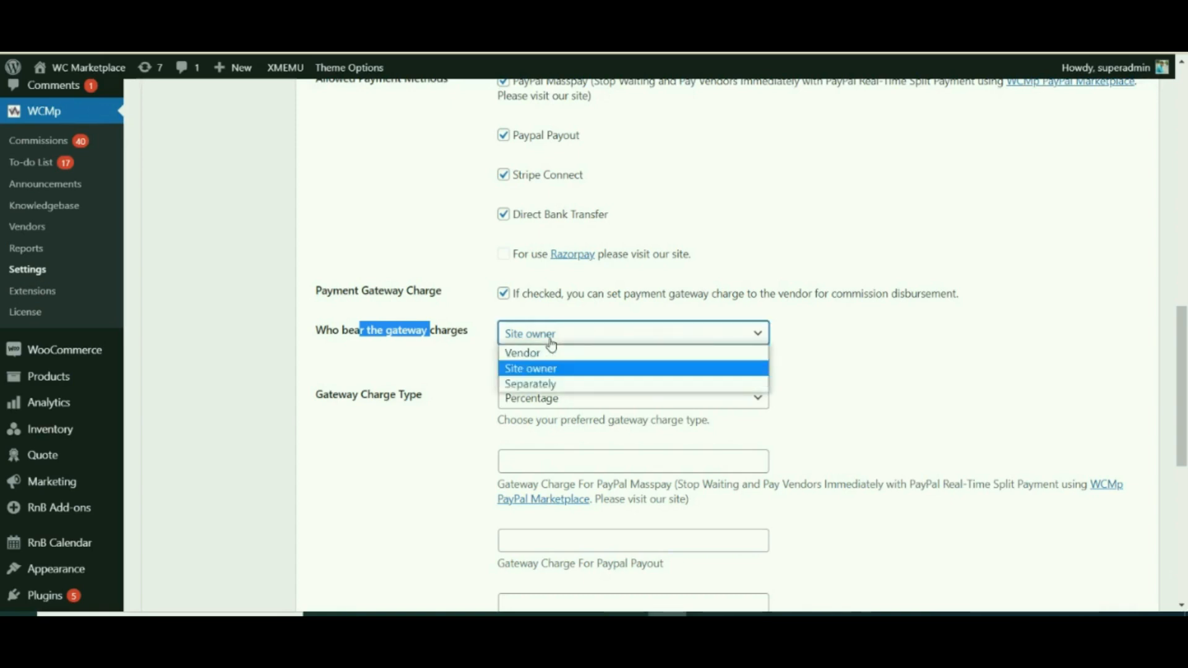
{"action": "left_click", "coordinate": [551, 352]}
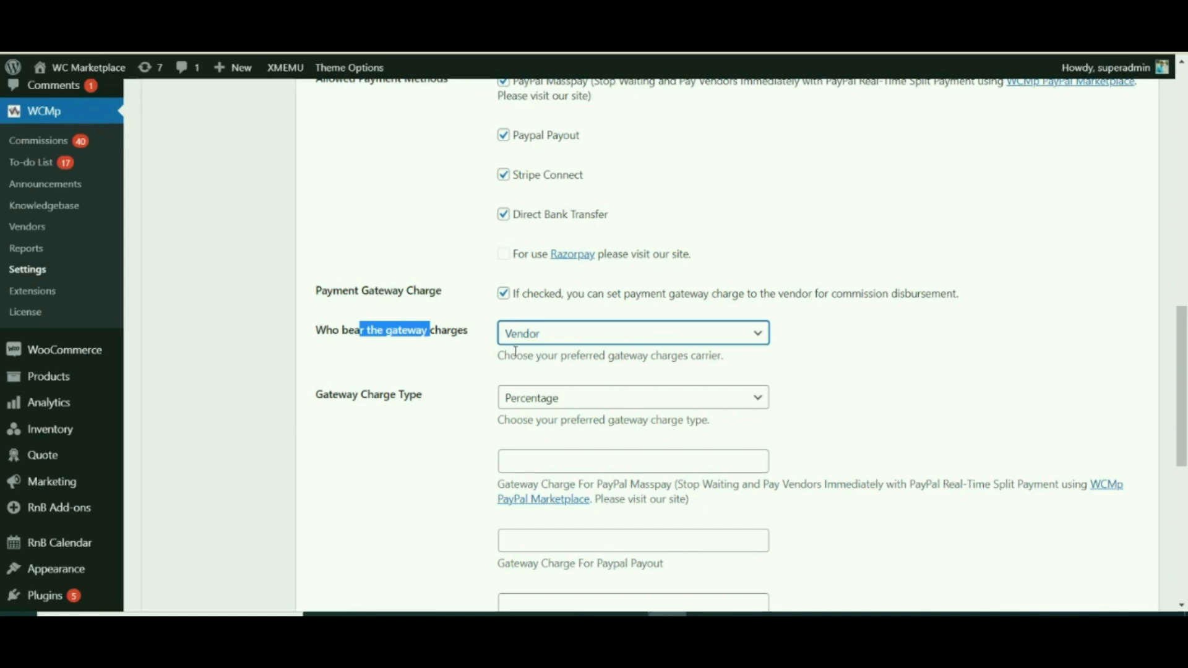
Step: Set who bears the gateway charges to Separately
{"action": "left_click", "coordinate": [532, 340]}
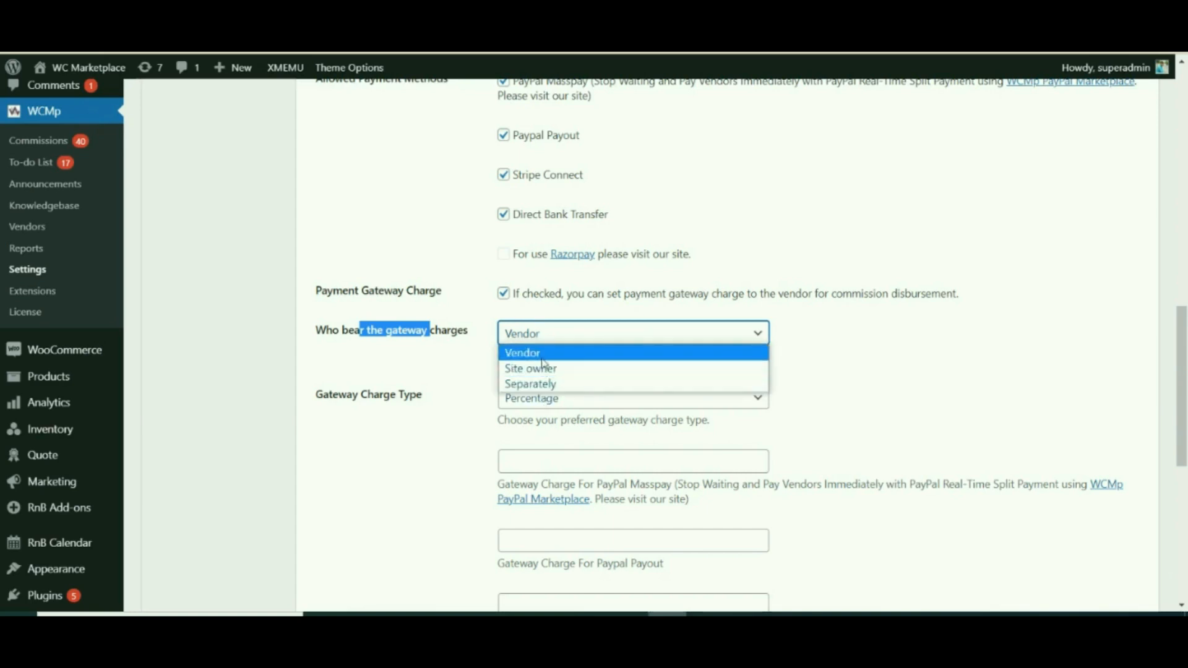
{"action": "left_click", "coordinate": [543, 383]}
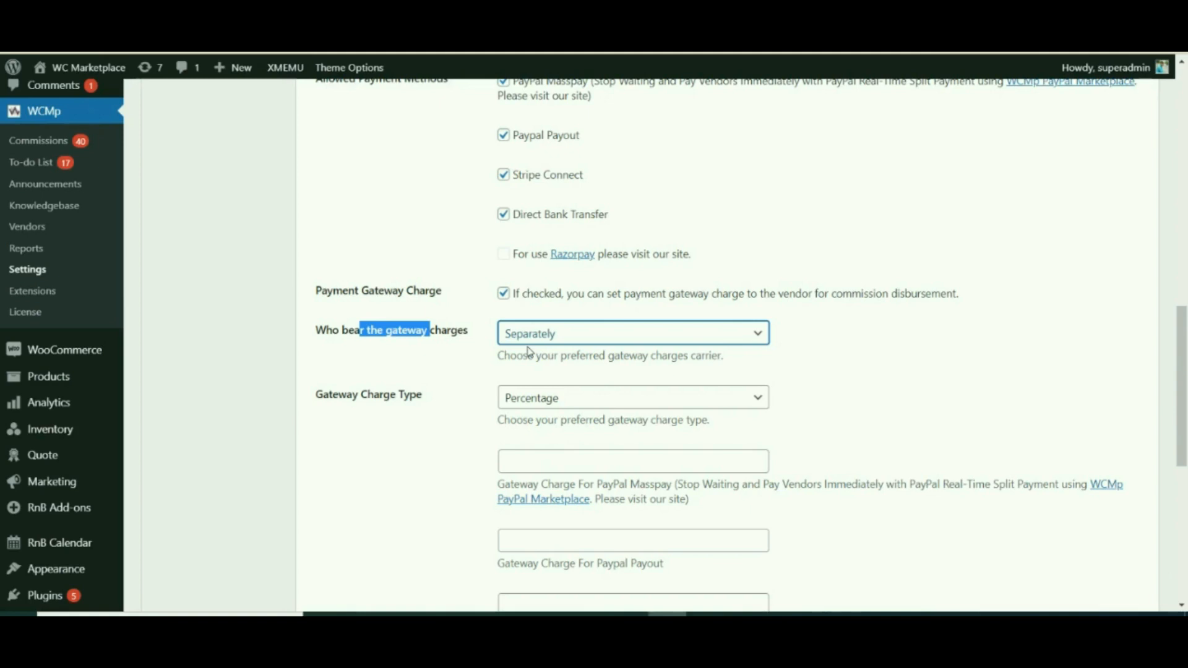
Step: Try Percentage and Fixed Amount in turn as the gateway charge type
{"action": "scroll", "coordinate": [529, 352], "scroll_direction": "down", "scroll_amount": 2}
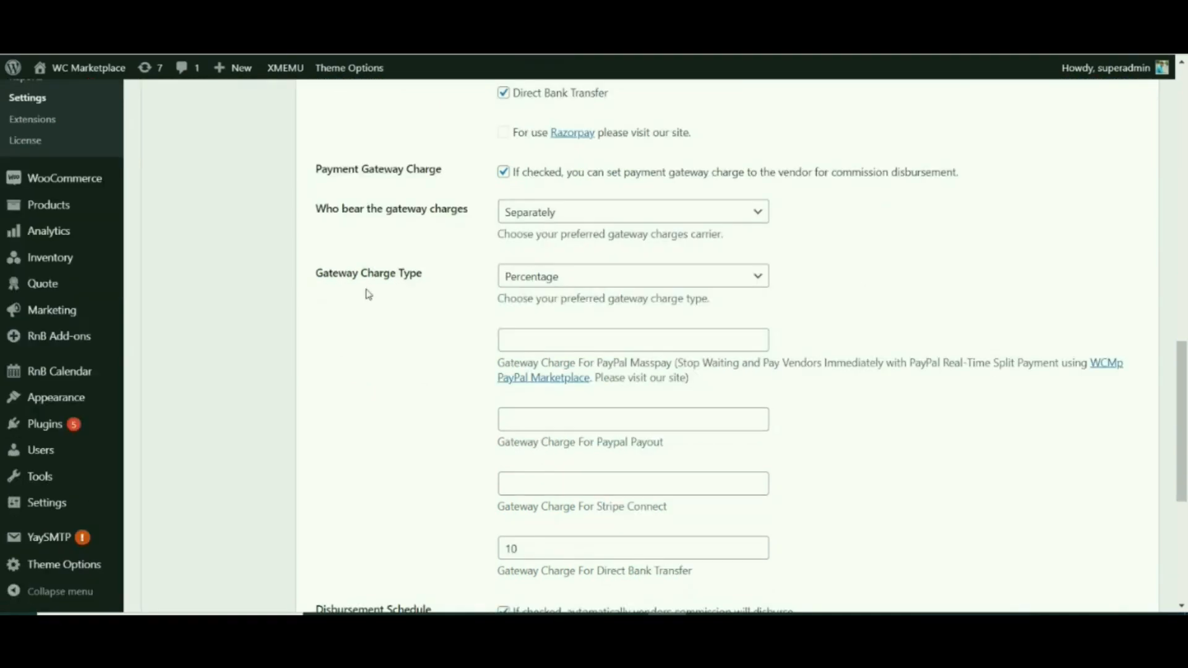
{"action": "left_click_drag", "start_coordinate": [320, 273], "coordinate": [422, 280]}
{"action": "left_click", "coordinate": [582, 283]}
{"action": "left_click", "coordinate": [572, 297]}
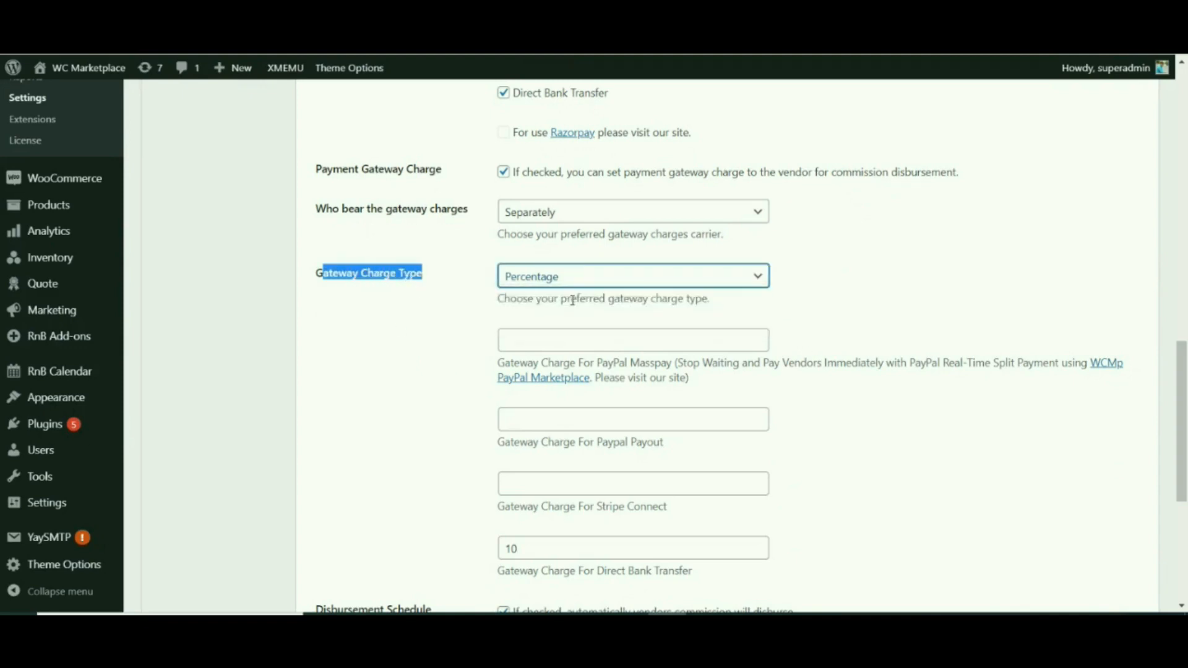
{"action": "left_click", "coordinate": [473, 337]}
{"action": "left_click", "coordinate": [544, 279]}
{"action": "left_click", "coordinate": [542, 310]}
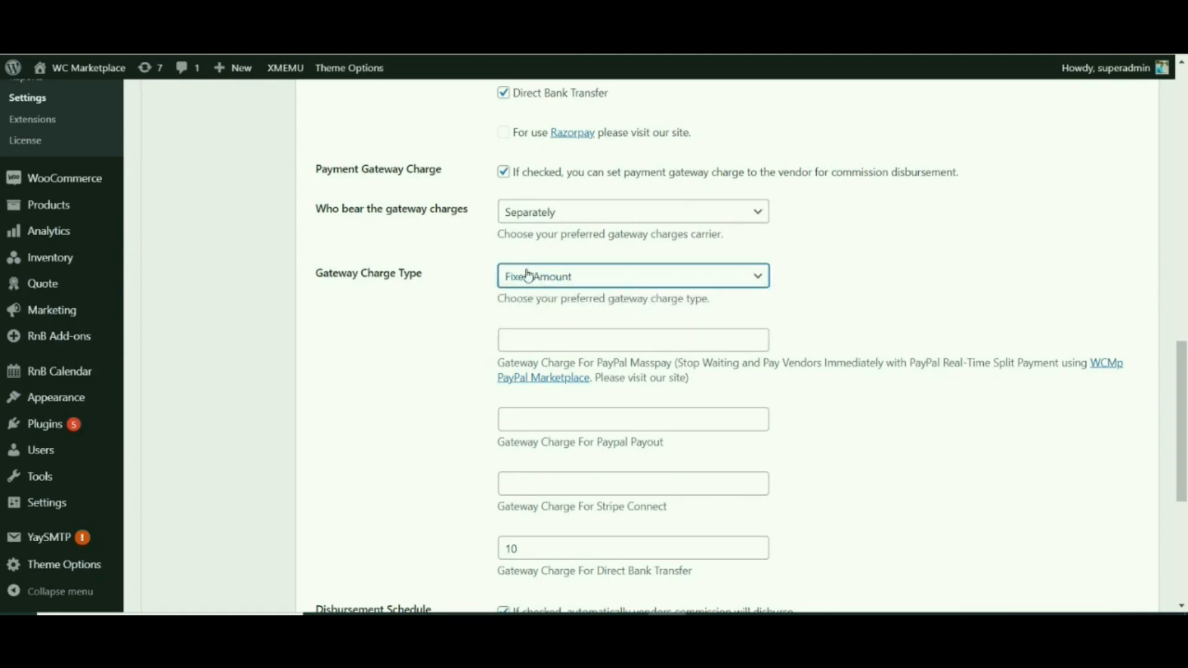
Step: Set the gateway charge type to %age + Fixed, with PayPal Masspay charges of 10 in percentage and 20 in fixed
{"action": "left_click", "coordinate": [586, 286]}
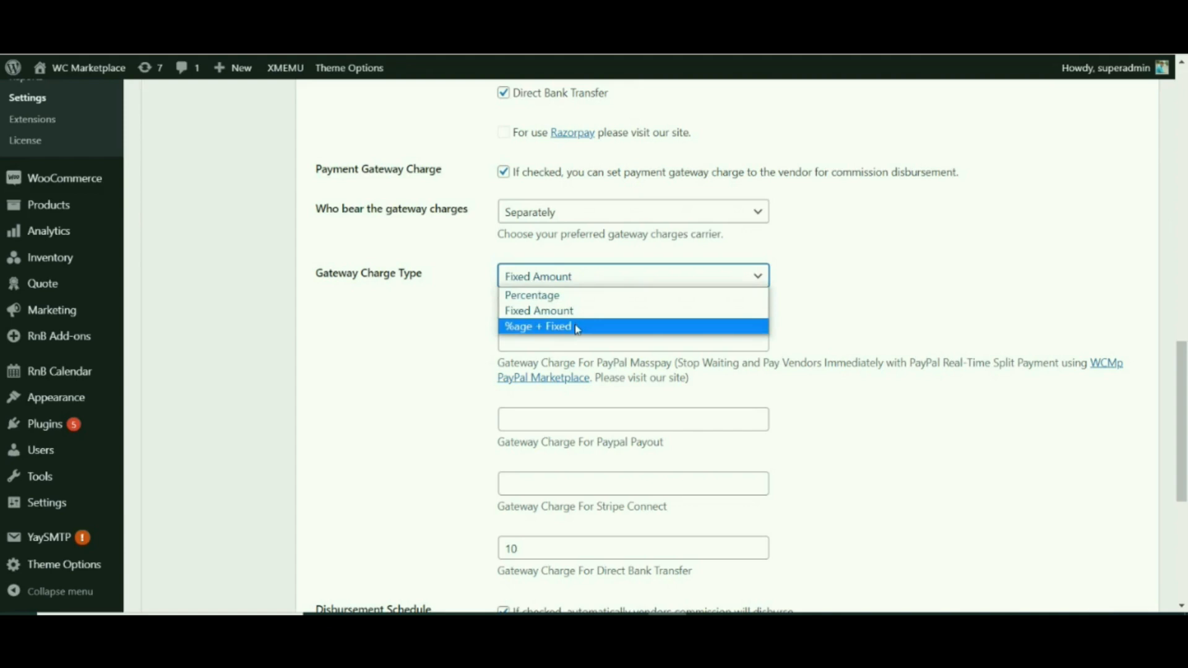
{"action": "left_click", "coordinate": [575, 328]}
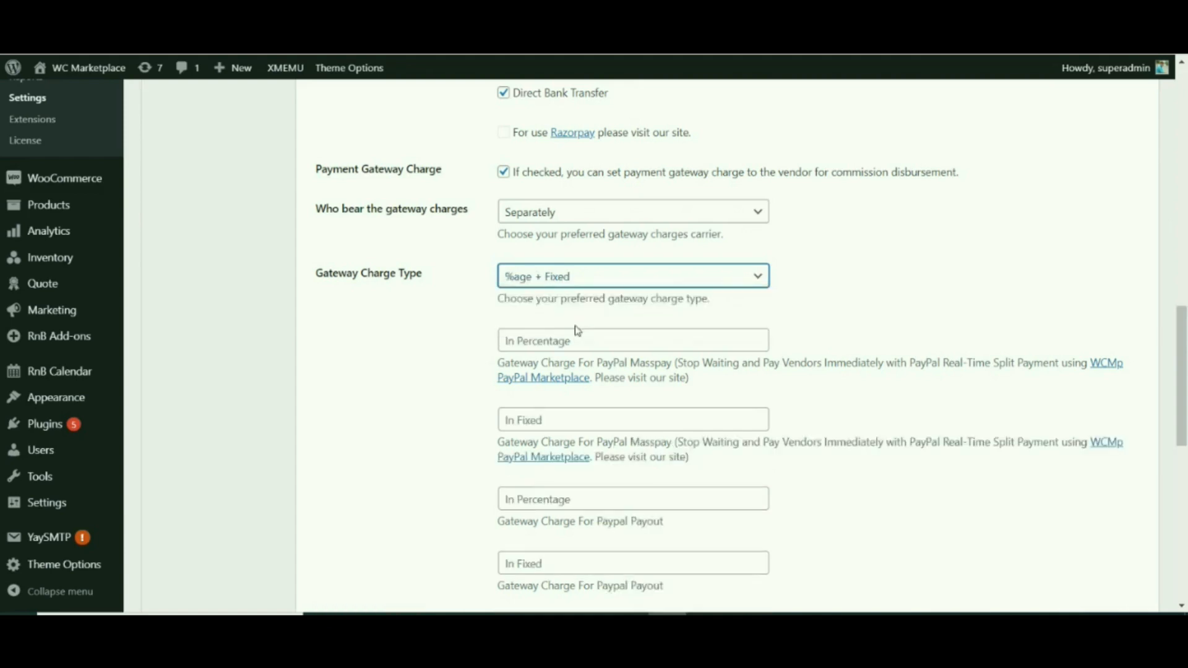
{"action": "scroll", "coordinate": [569, 337], "scroll_direction": "down", "scroll_amount": 1}
{"action": "left_click", "coordinate": [534, 257]}
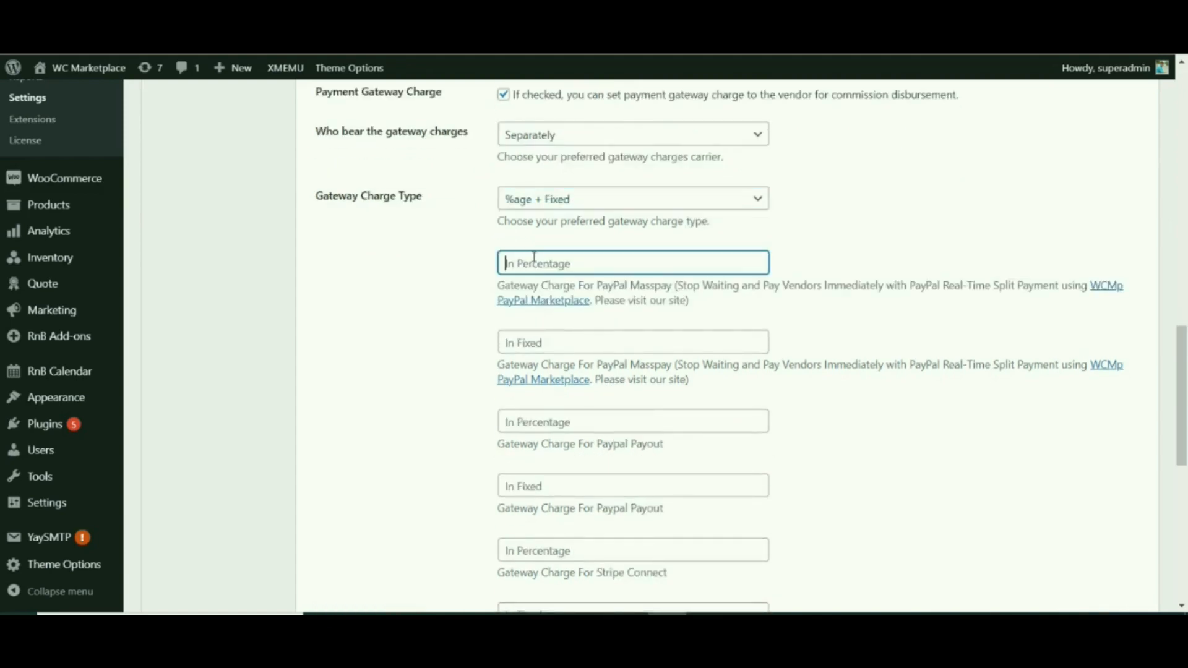
{"action": "type", "text": "10"}
{"action": "left_click", "coordinate": [517, 340]}
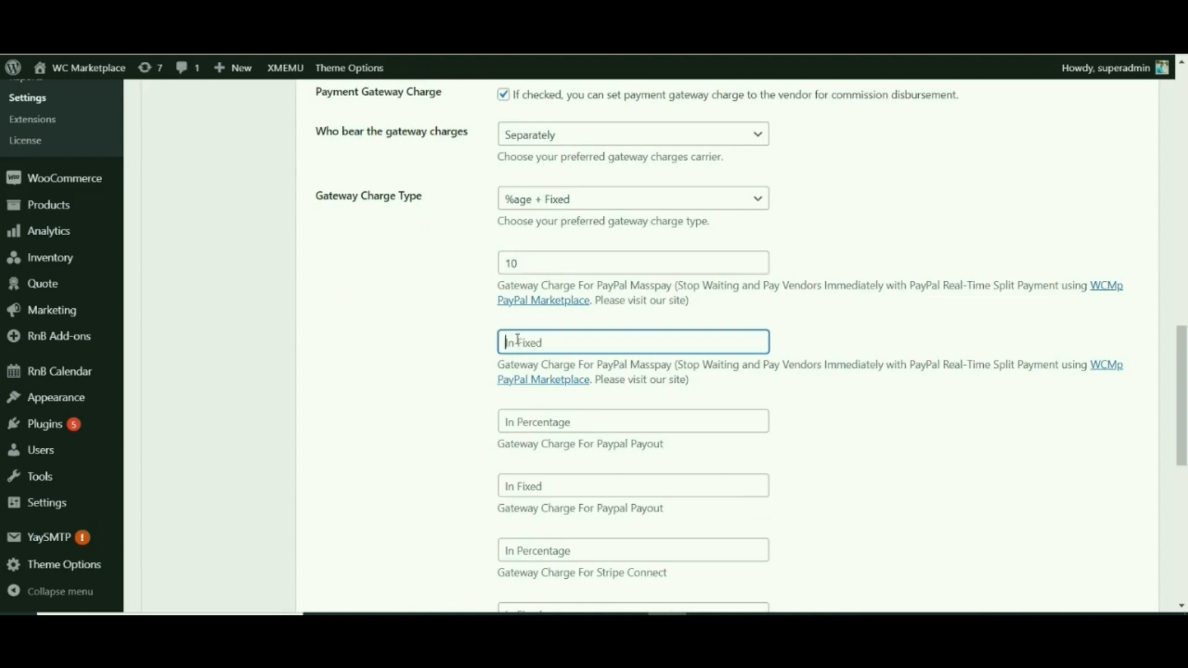
{"action": "type", "text": "20"}
{"action": "left_click", "coordinate": [489, 371]}
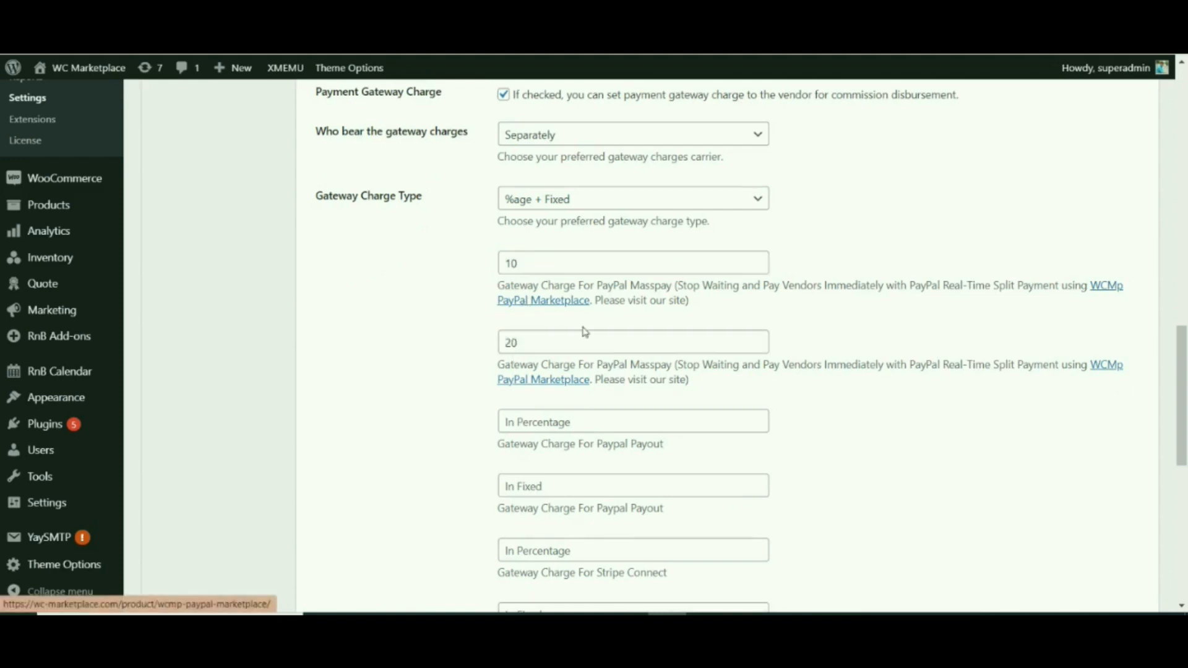
Step: Set the gateway charge type to Percentage
{"action": "left_click", "coordinate": [583, 197]}
{"action": "left_click", "coordinate": [557, 220]}
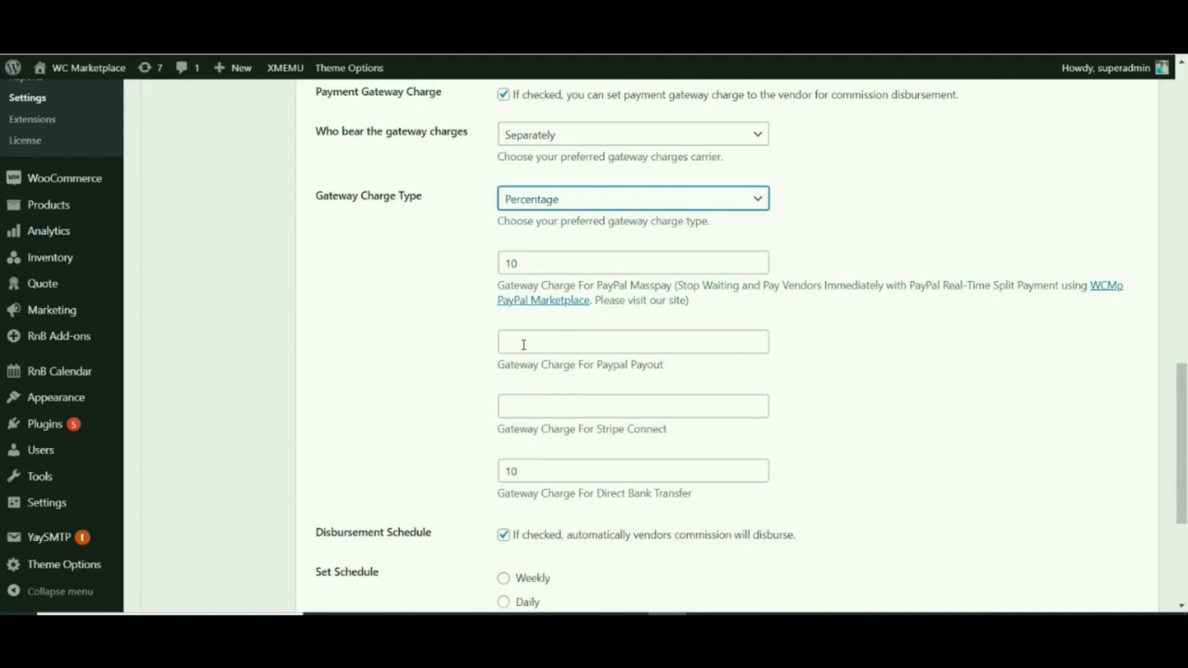
{"action": "scroll", "coordinate": [523, 345], "scroll_direction": "down", "scroll_amount": 3}
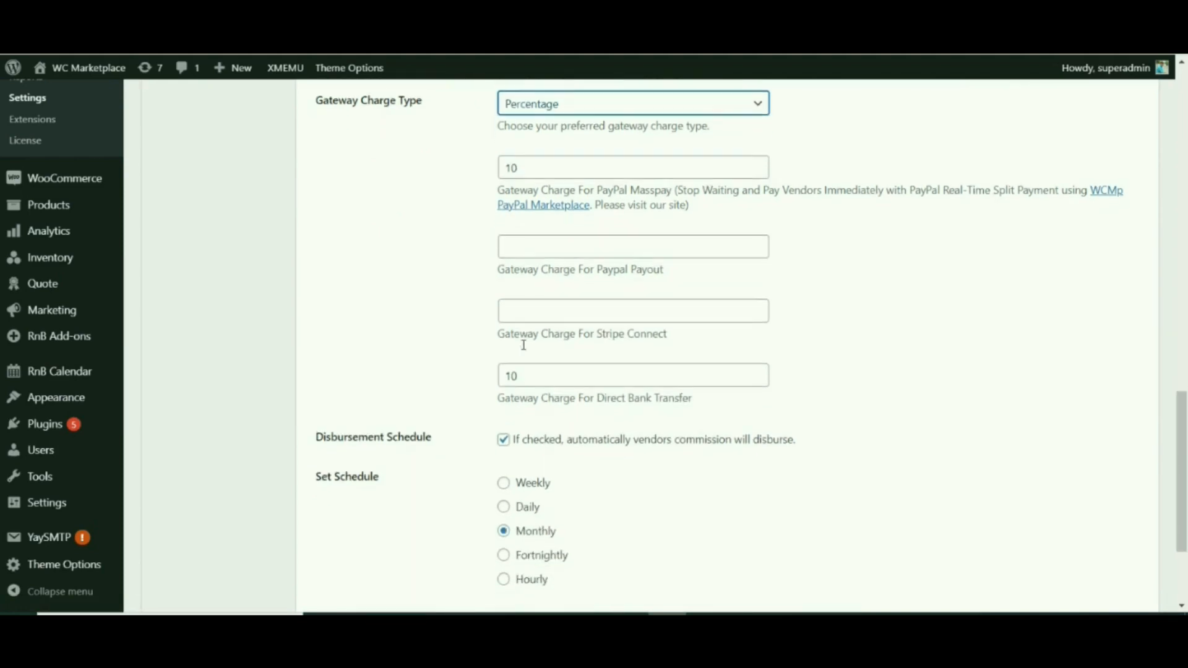
Step: Choose Monthly as the schedule for the automatic disbursement of vendor commissions
{"action": "scroll", "coordinate": [524, 344], "scroll_direction": "down", "scroll_amount": 2}
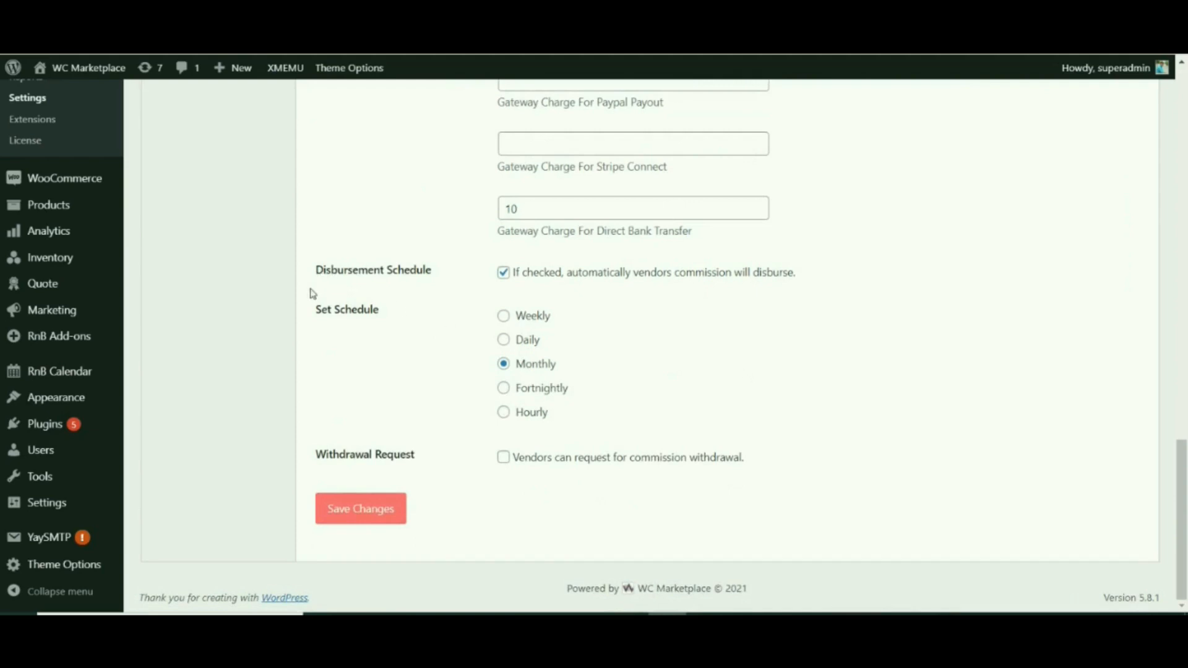
{"action": "left_click_drag", "start_coordinate": [337, 271], "coordinate": [424, 283]}
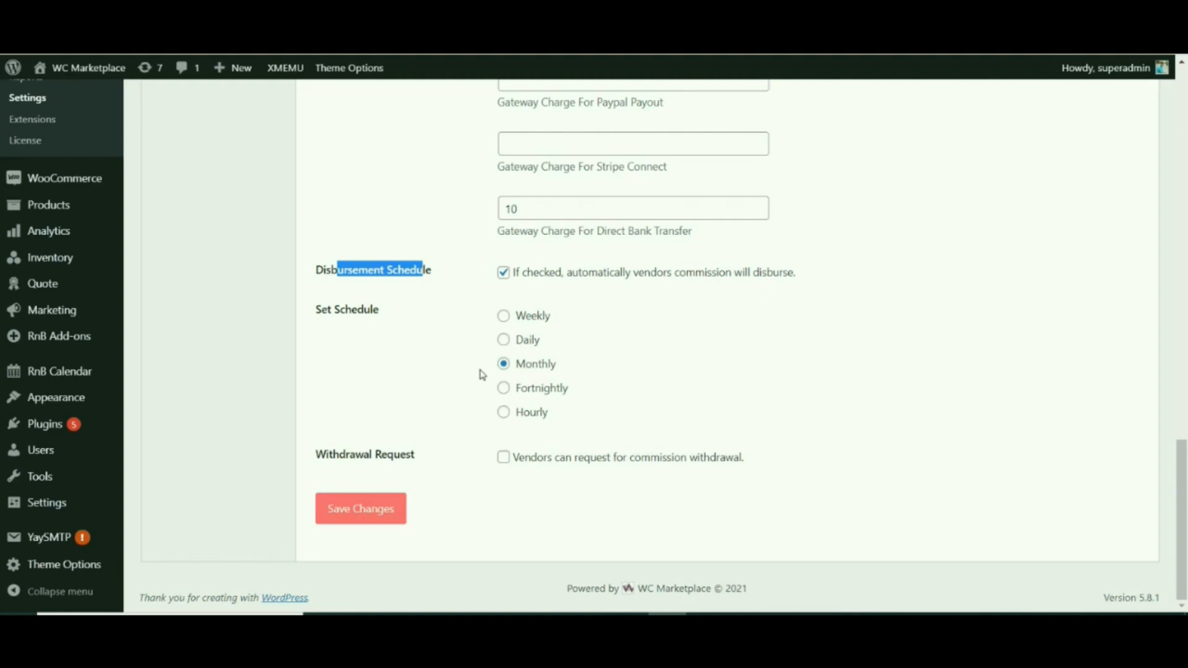
{"action": "left_click", "coordinate": [533, 370]}
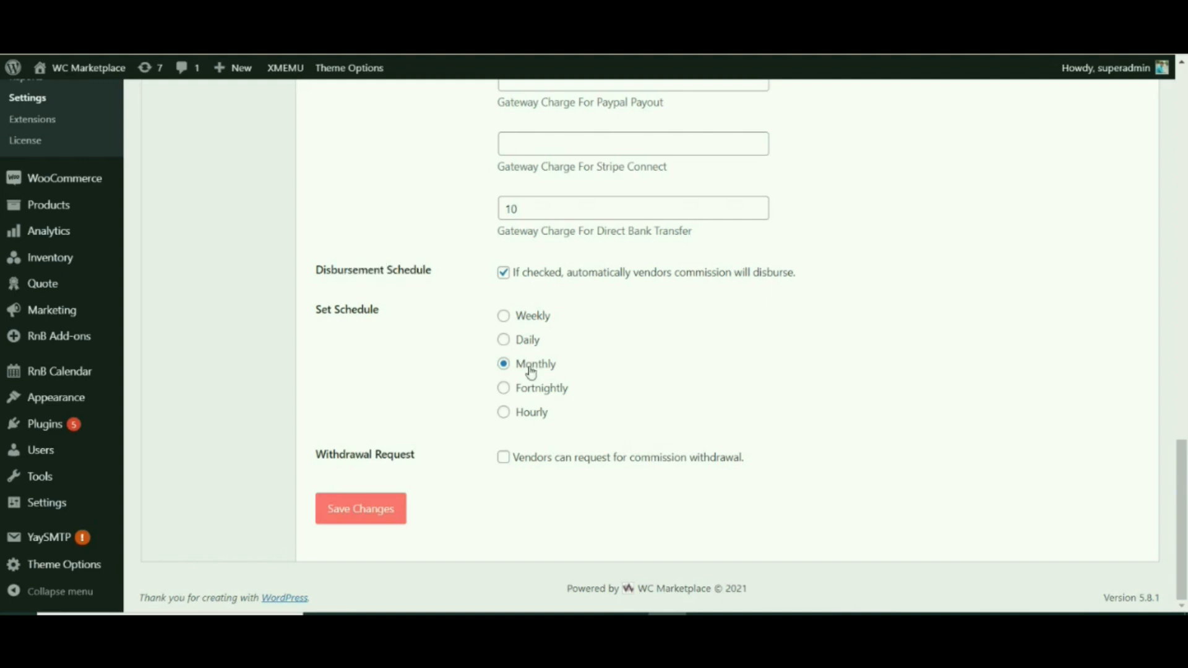
Step: Examine the Withdrawal Request option together with Direct Bank Transfer, the disbursement schedule and the withdrawal fields
{"action": "left_click_drag", "start_coordinate": [328, 454], "coordinate": [419, 481]}
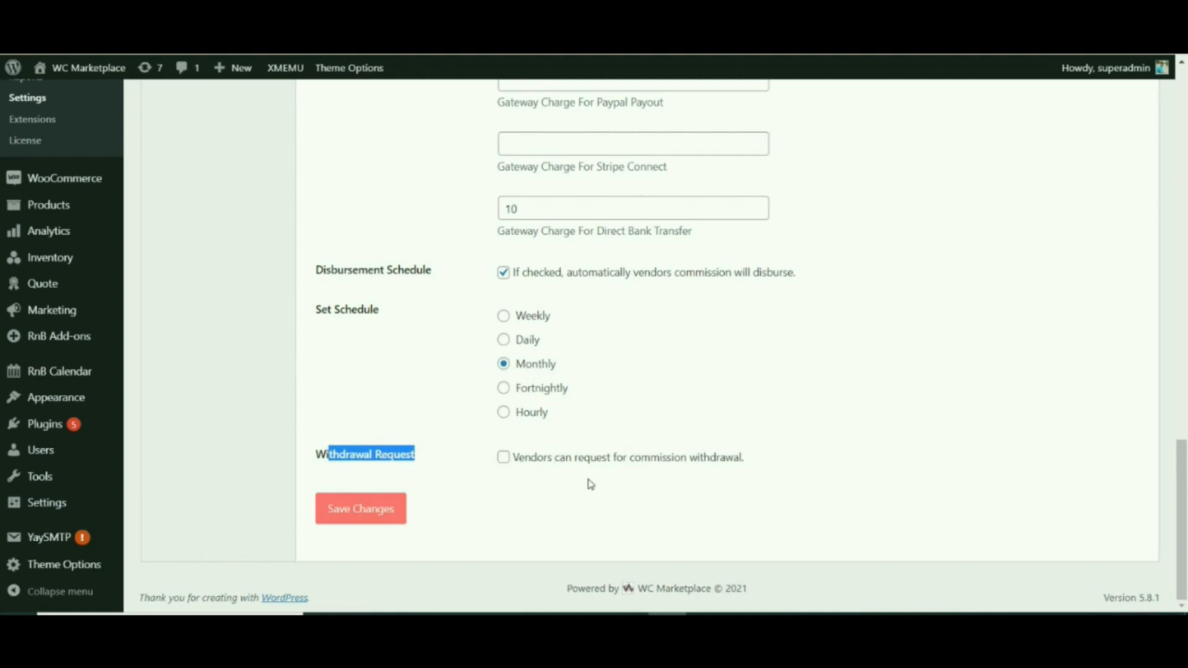
{"action": "left_click_drag", "start_coordinate": [554, 459], "coordinate": [673, 482]}
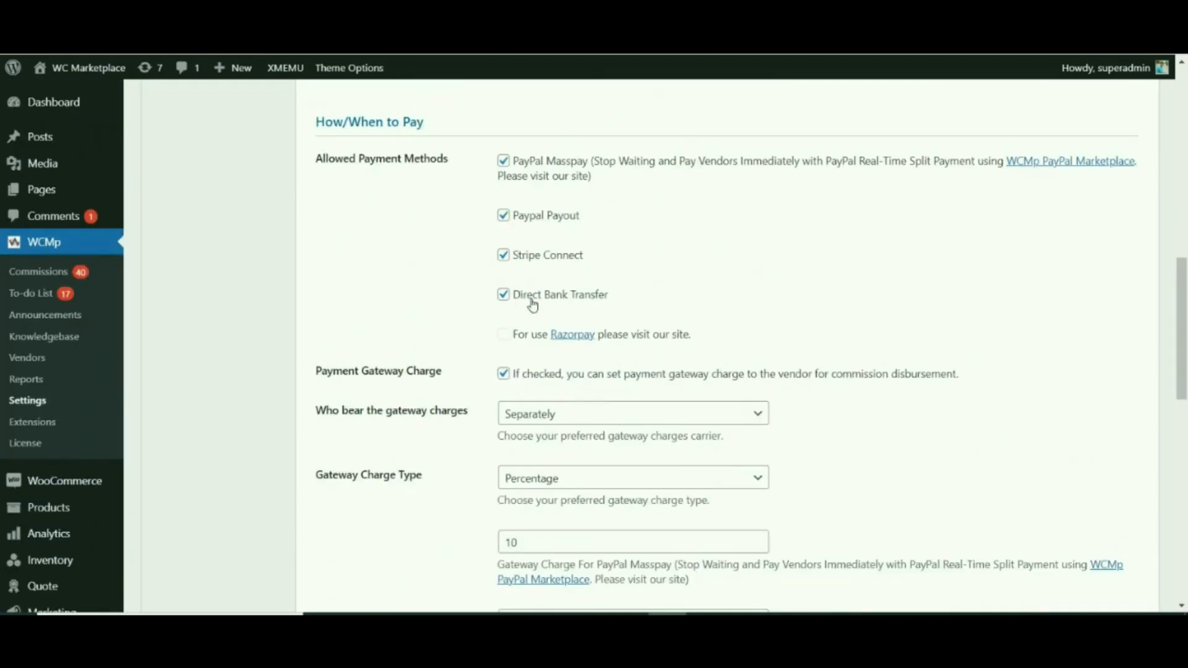
{"action": "left_click_drag", "start_coordinate": [532, 303], "coordinate": [611, 314]}
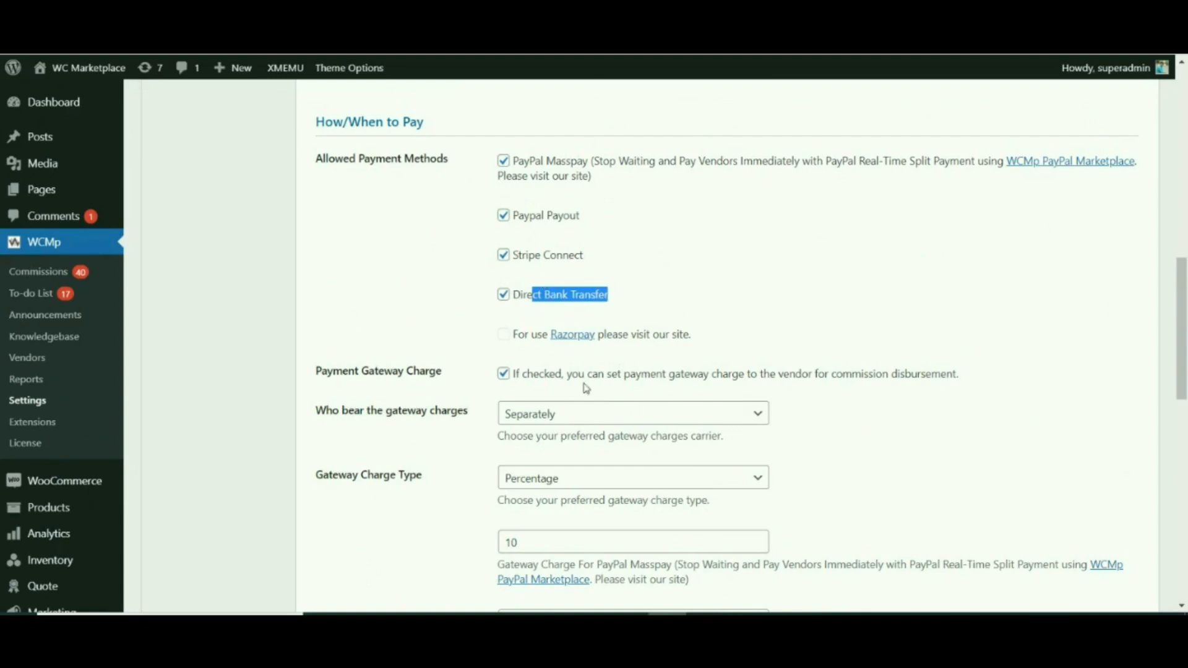
{"action": "scroll", "coordinate": [585, 386], "scroll_direction": "down", "scroll_amount": 15}
{"action": "scroll", "coordinate": [583, 384], "scroll_direction": "up", "scroll_amount": 2}
{"action": "scroll", "coordinate": [583, 385], "scroll_direction": "down", "scroll_amount": 2}
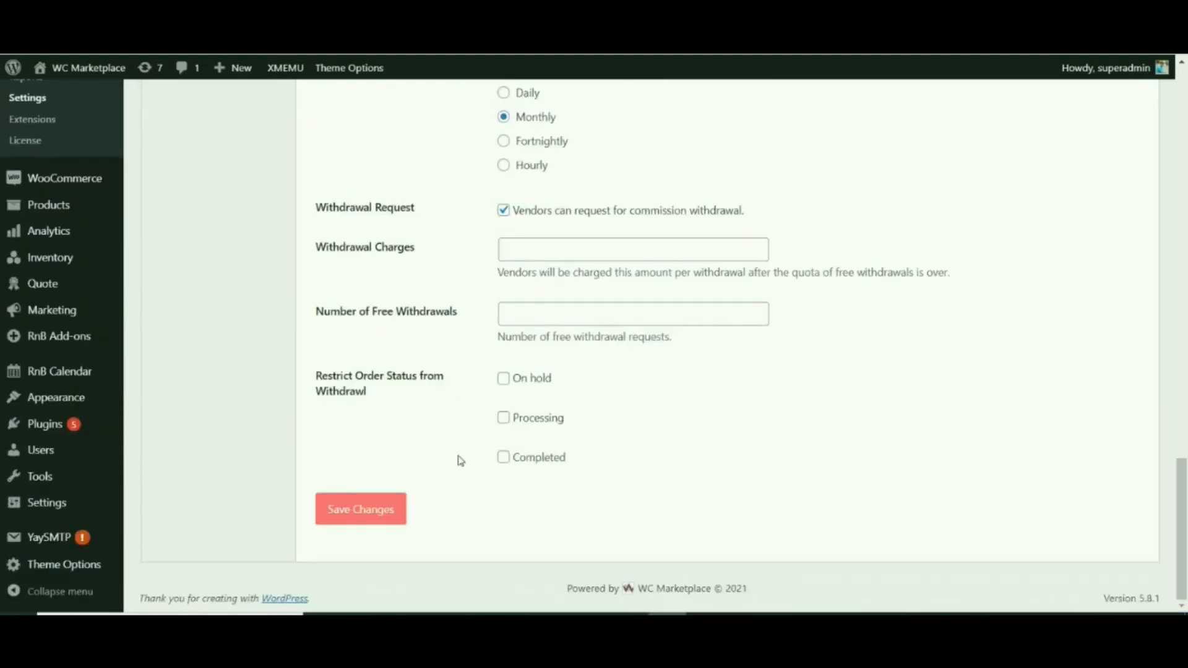
{"action": "scroll", "coordinate": [460, 461], "scroll_direction": "up", "scroll_amount": 7}
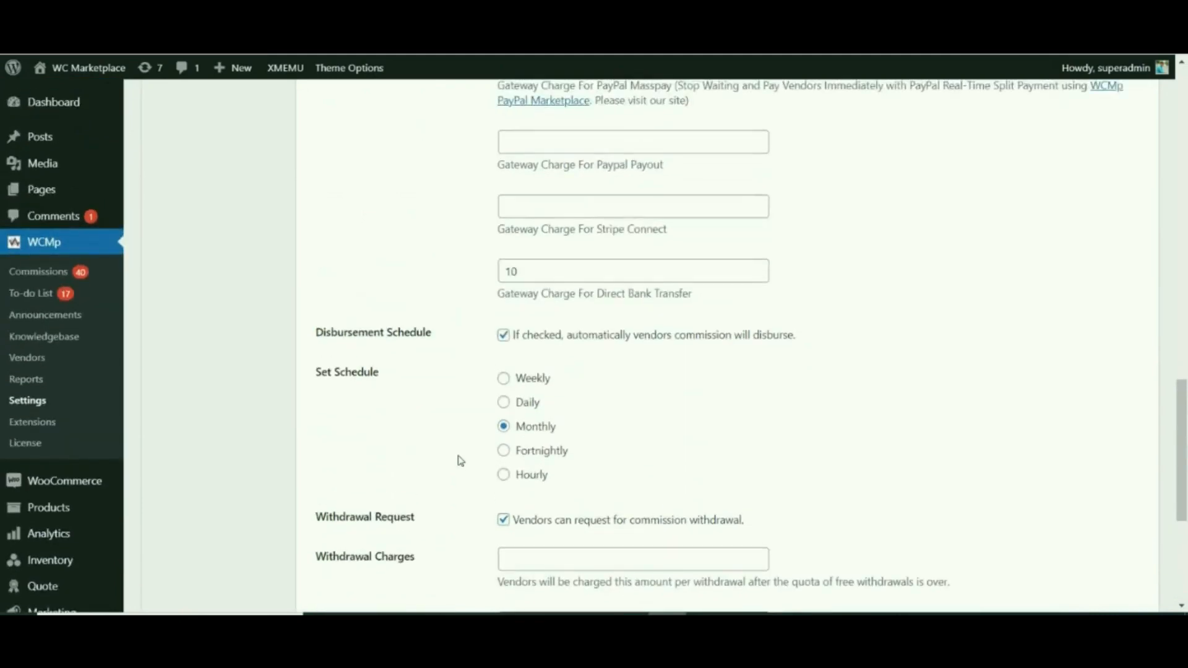
{"action": "scroll", "coordinate": [460, 461], "scroll_direction": "up", "scroll_amount": 3}
{"action": "scroll", "coordinate": [460, 461], "scroll_direction": "down", "scroll_amount": 4}
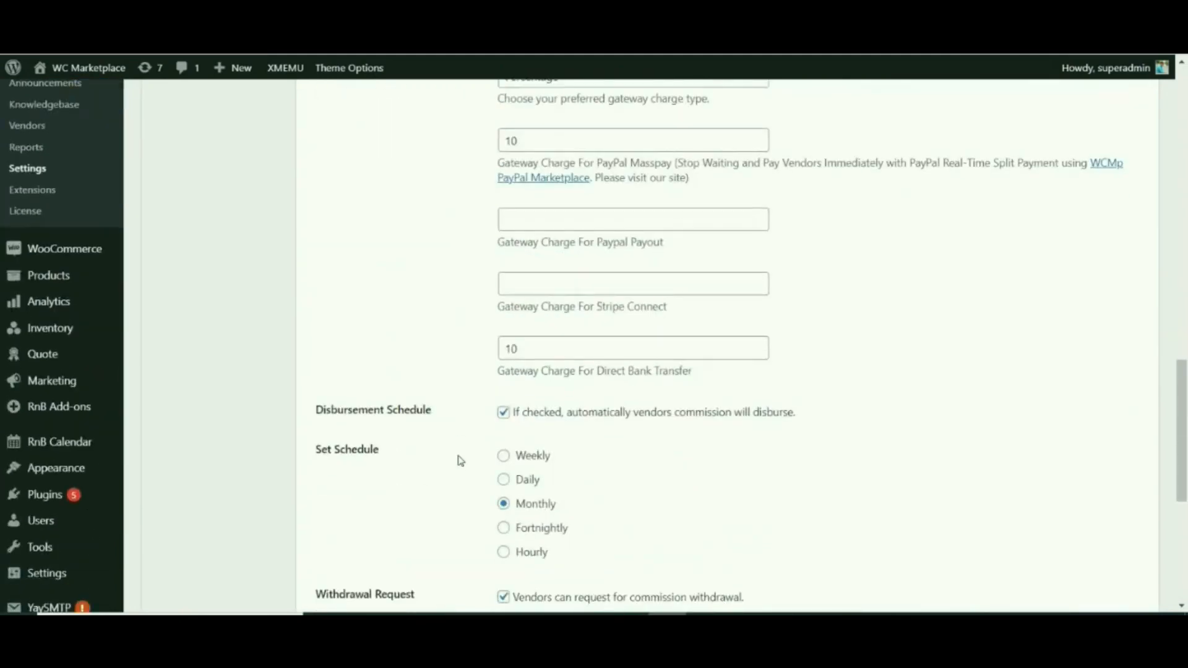
{"action": "scroll", "coordinate": [460, 461], "scroll_direction": "down", "scroll_amount": 2}
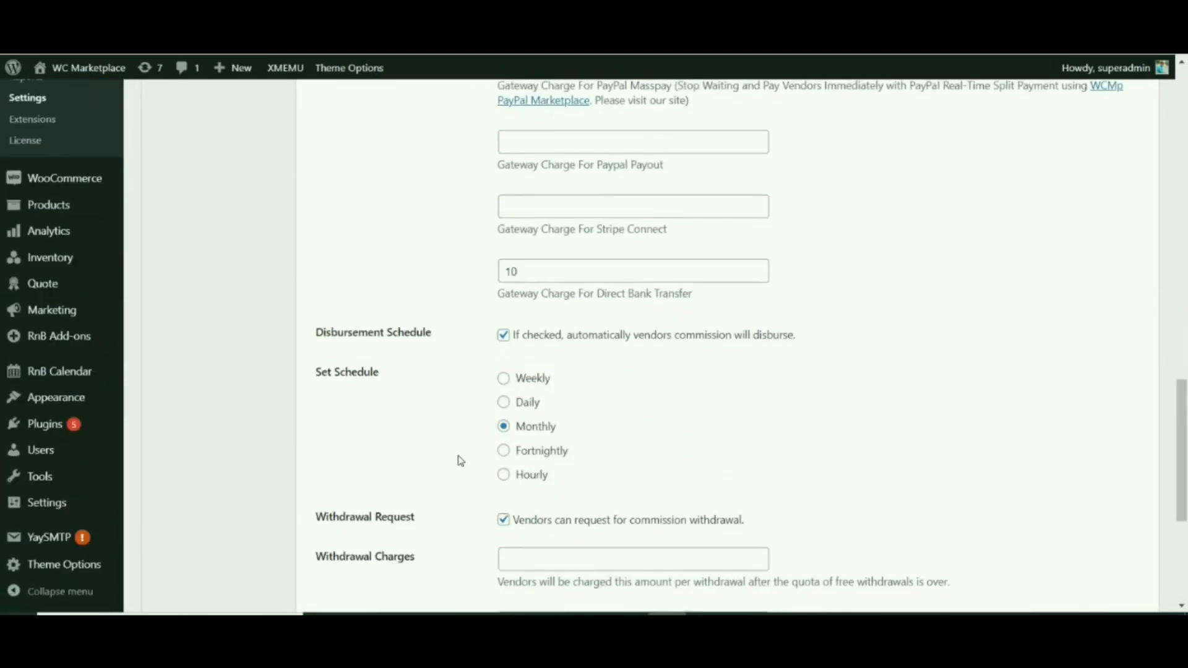
Step: Set the Disbursement Threshold for vendor commissions to 100
{"action": "scroll", "coordinate": [460, 461], "scroll_direction": "up", "scroll_amount": 4}
{"action": "scroll", "coordinate": [460, 461], "scroll_direction": "up", "scroll_amount": 8}
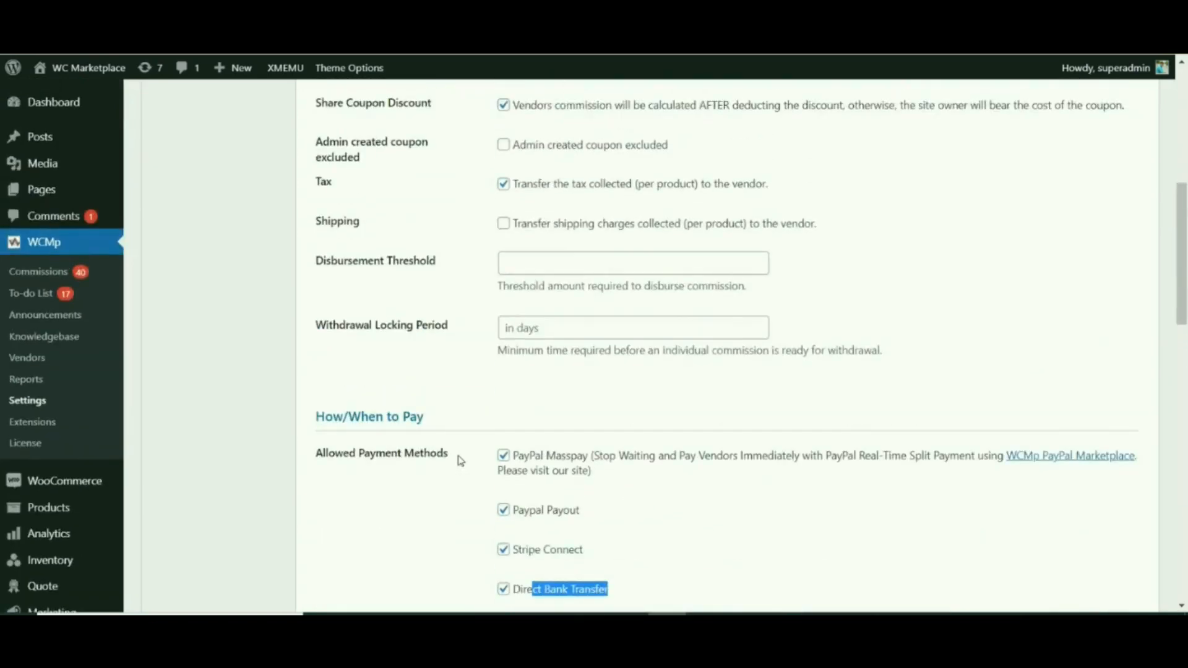
{"action": "scroll", "coordinate": [460, 461], "scroll_direction": "up", "scroll_amount": 3}
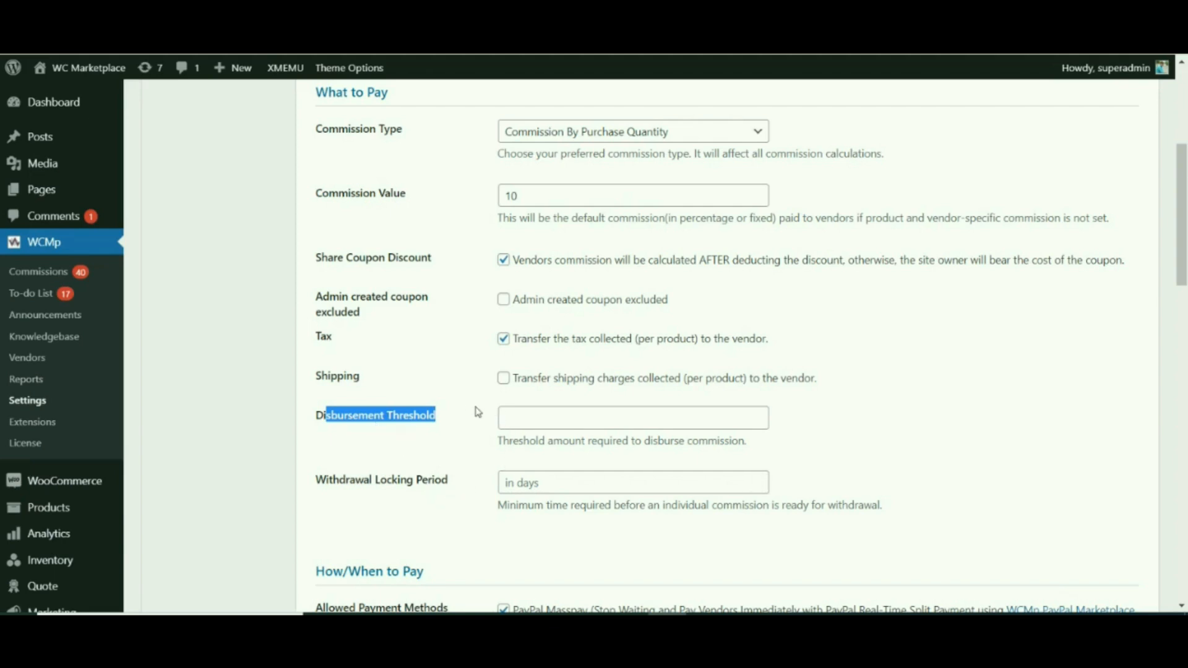
{"action": "left_click_drag", "start_coordinate": [498, 441], "coordinate": [739, 440]}
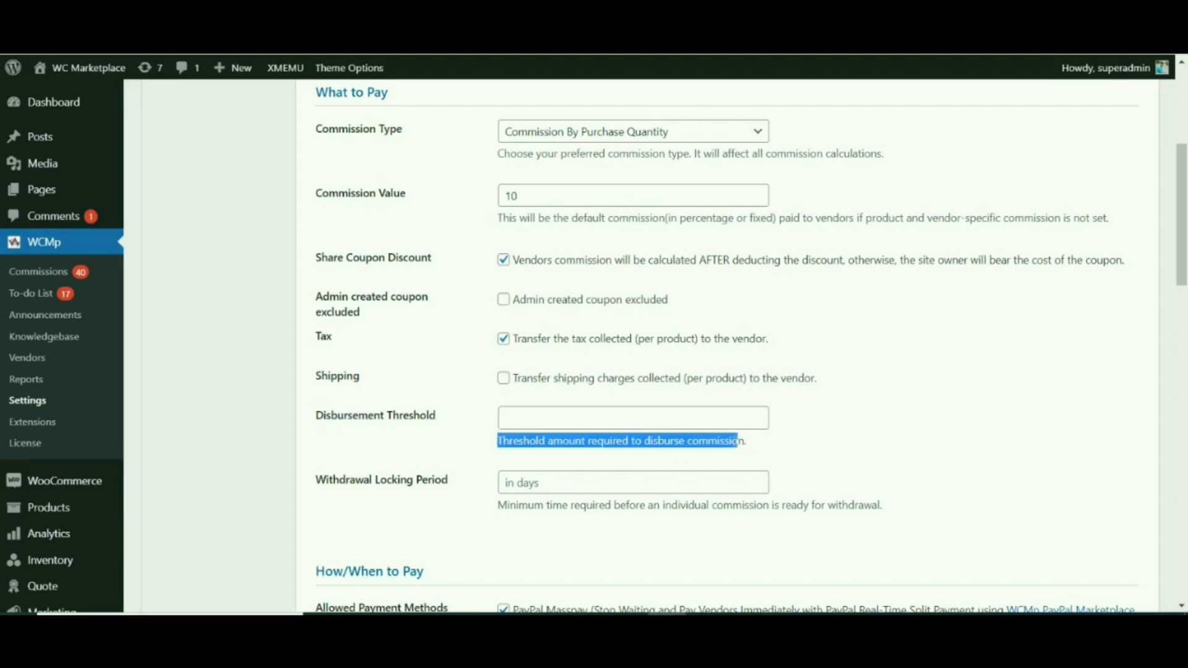
{"action": "left_click", "coordinate": [537, 425]}
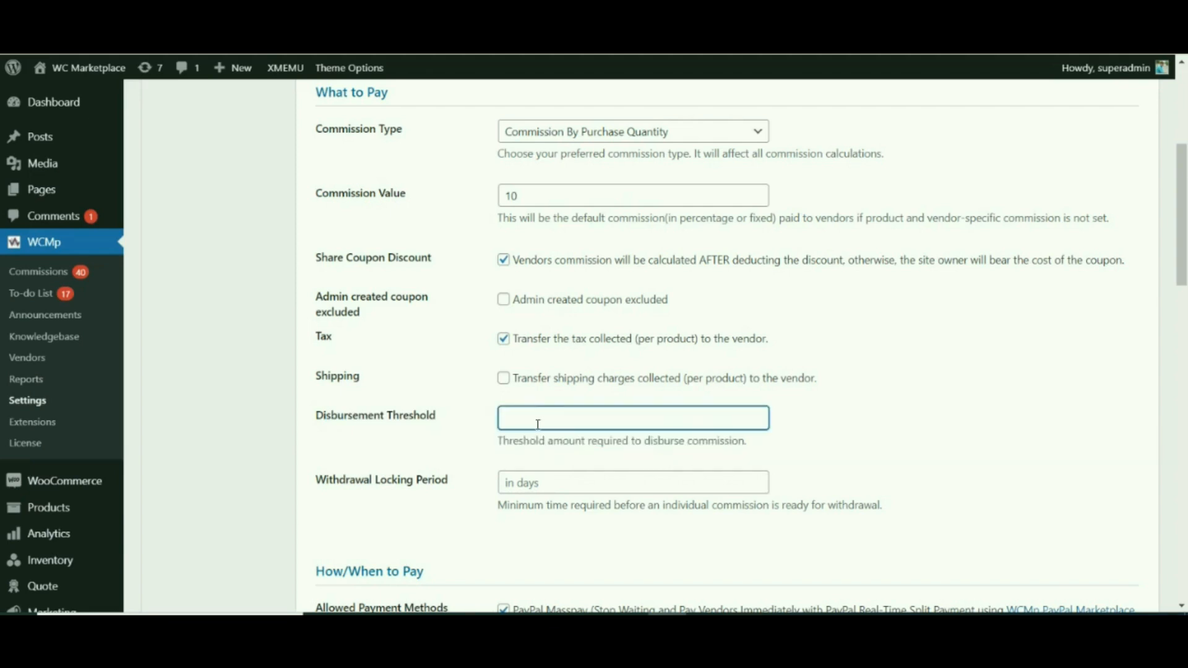
{"action": "type", "text": "100"}
Step: Set the Withdrawal Locking Period to 02 days
{"action": "scroll", "coordinate": [533, 436], "scroll_direction": "down", "scroll_amount": 3}
{"action": "left_click_drag", "start_coordinate": [350, 295], "coordinate": [432, 299]}
{"action": "left_click_drag", "start_coordinate": [509, 353], "coordinate": [545, 324]}
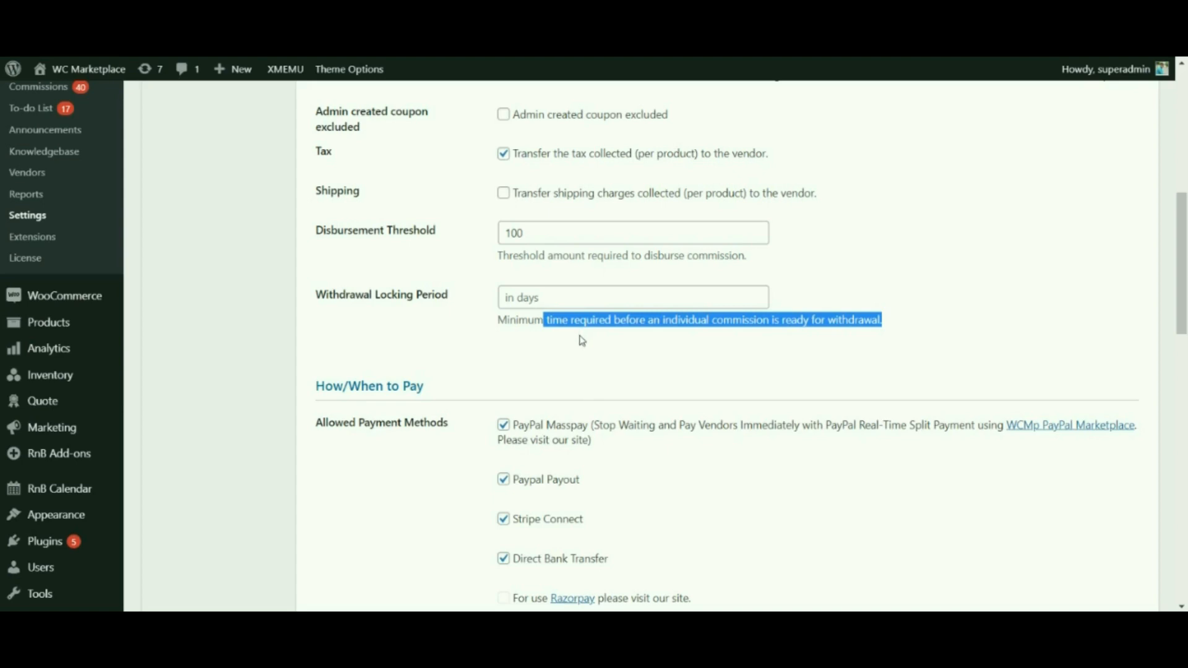
{"action": "left_click", "coordinate": [508, 297]}
{"action": "type", "text": "02"}
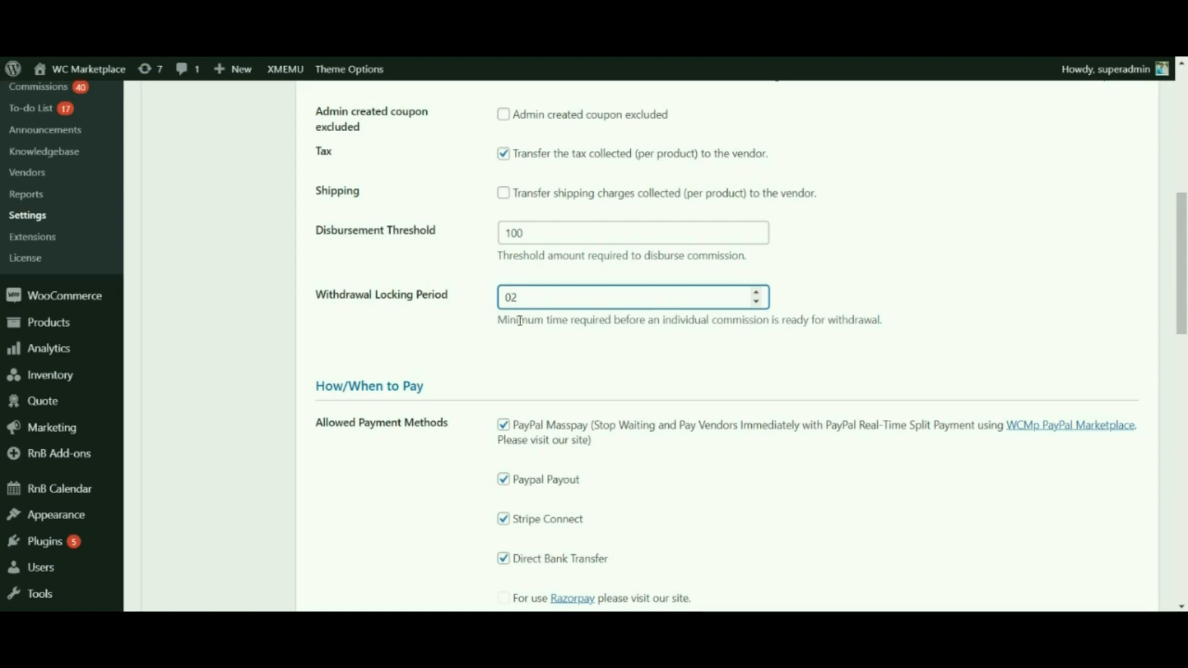
Step: Enable the Withdrawal Request option so that vendors can request commission withdrawals
{"action": "scroll", "coordinate": [520, 321], "scroll_direction": "down", "scroll_amount": 10}
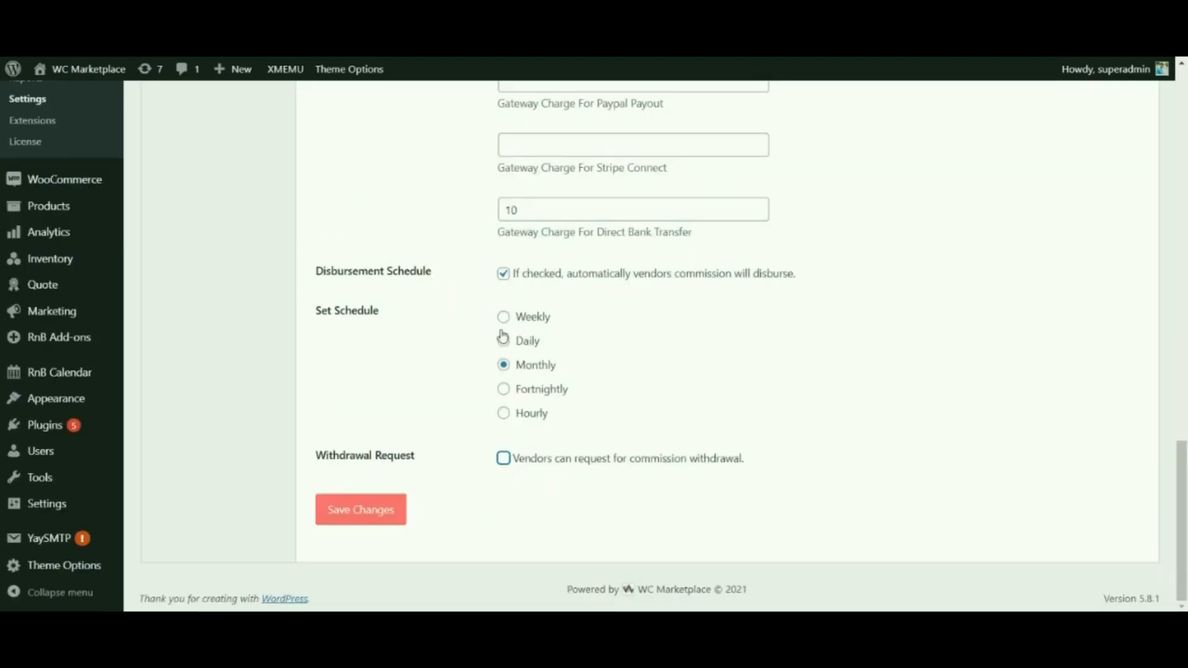
{"action": "scroll", "coordinate": [506, 332], "scroll_direction": "up", "scroll_amount": 3}
{"action": "scroll", "coordinate": [506, 332], "scroll_direction": "down", "scroll_amount": 4}
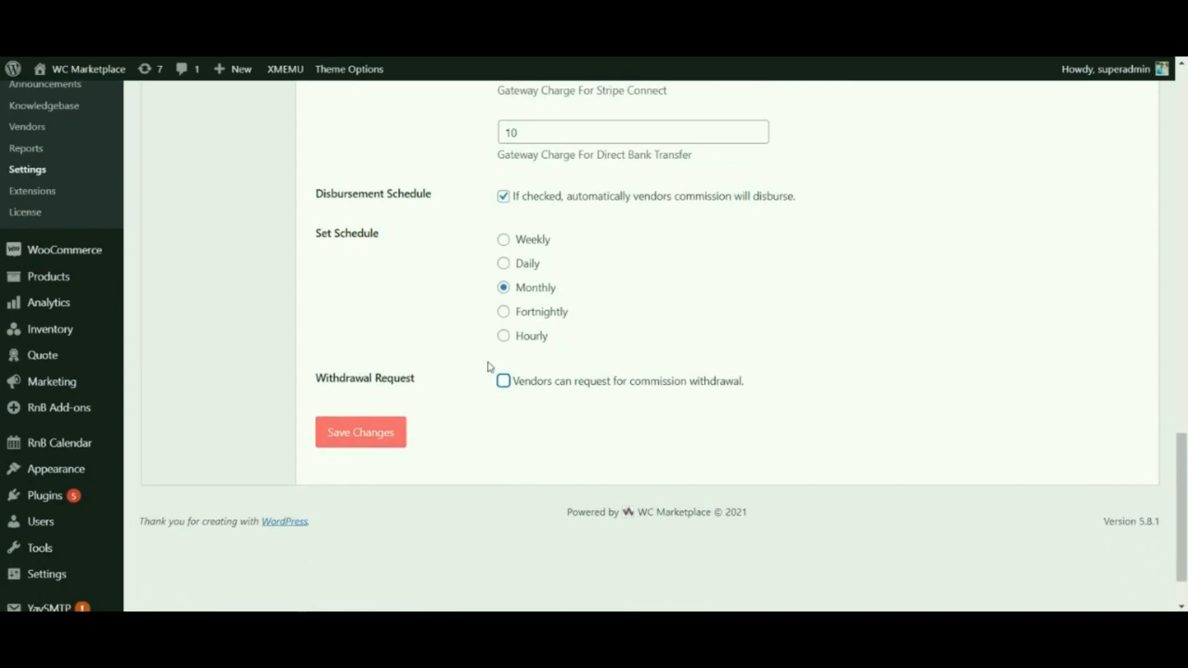
{"action": "scroll", "coordinate": [587, 439], "scroll_direction": "up", "scroll_amount": 14}
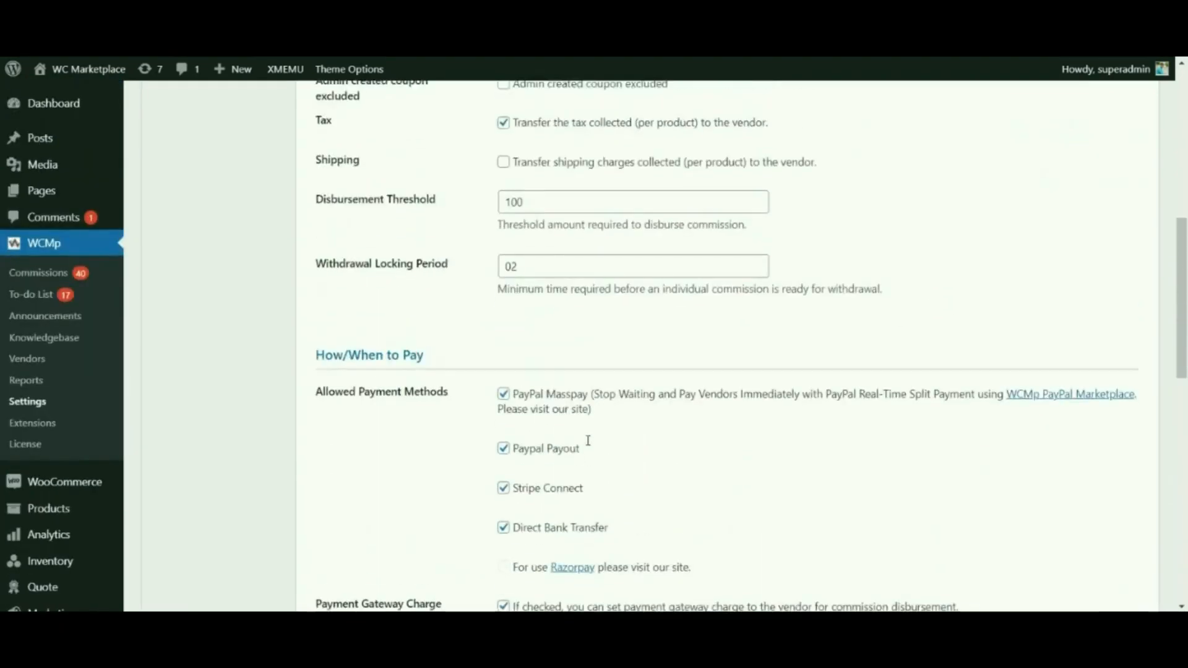
{"action": "scroll", "coordinate": [588, 446], "scroll_direction": "down", "scroll_amount": 14}
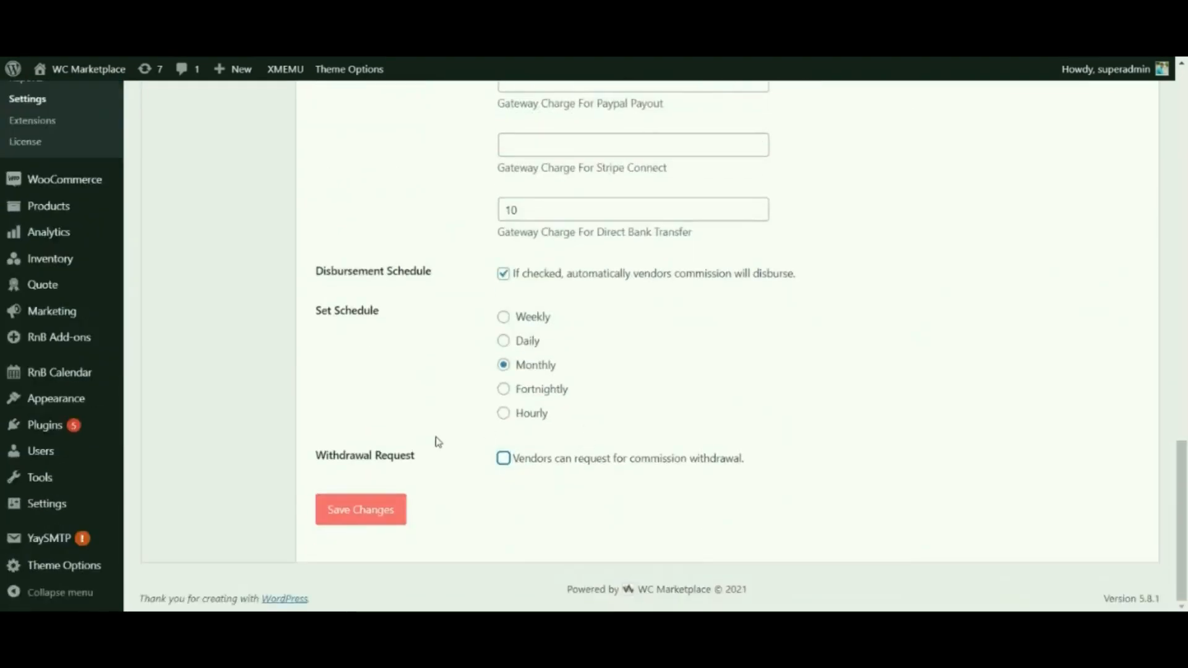
{"action": "left_click", "coordinate": [503, 462]}
Step: Set the Withdrawal Charges that vendors pay per withdrawal beyond the free quota to 50
{"action": "scroll", "coordinate": [503, 471], "scroll_direction": "down", "scroll_amount": 3}
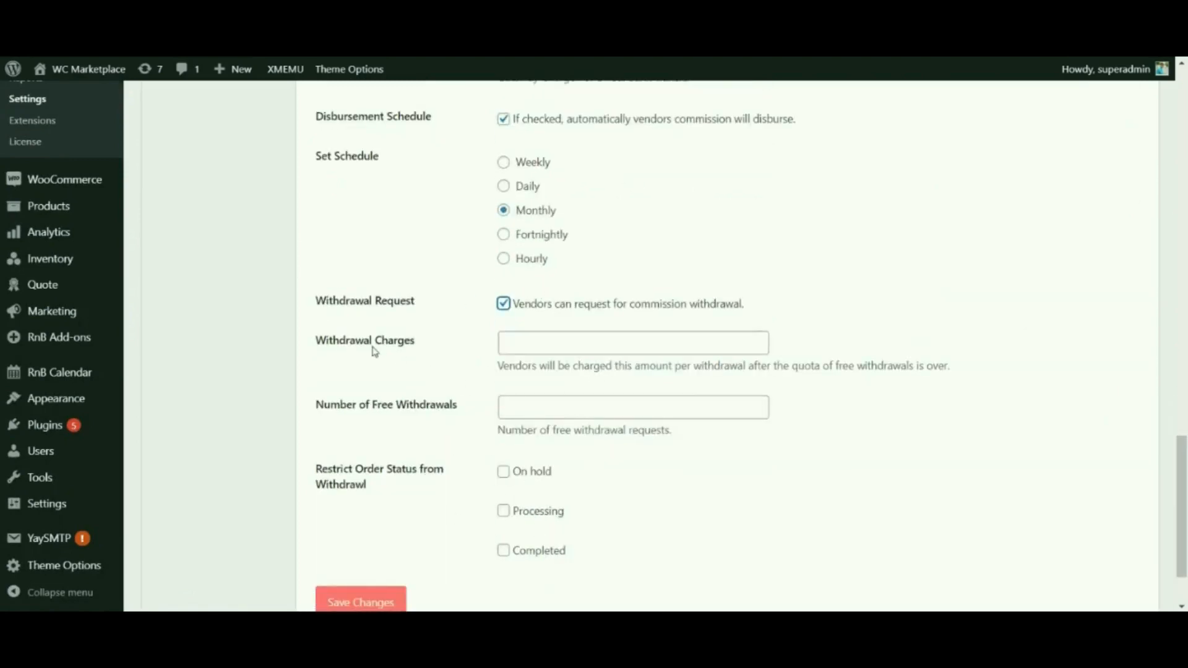
{"action": "left_click_drag", "start_coordinate": [334, 348], "coordinate": [407, 353]}
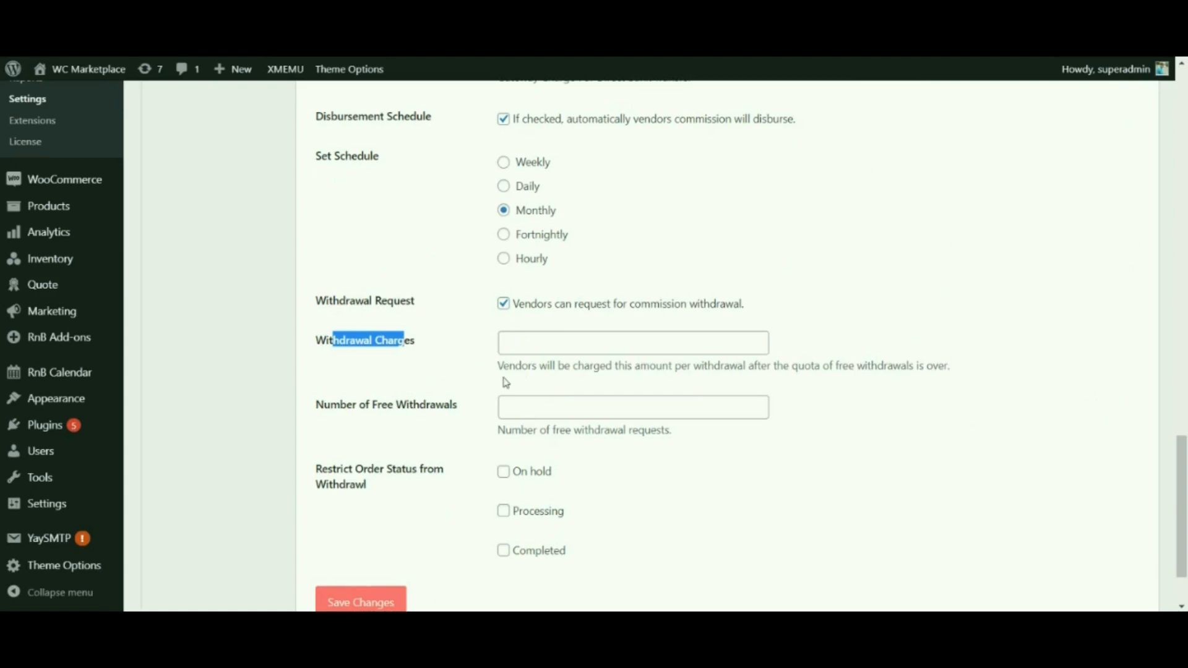
{"action": "left_click_drag", "start_coordinate": [526, 369], "coordinate": [918, 366]}
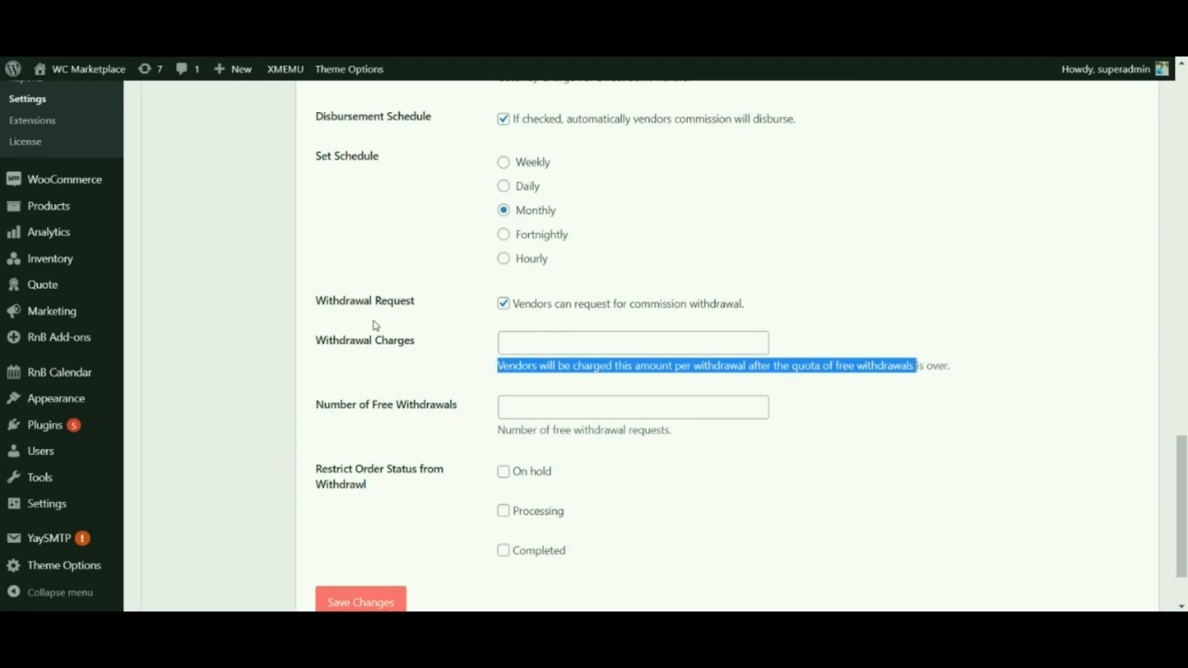
{"action": "left_click", "coordinate": [507, 342]}
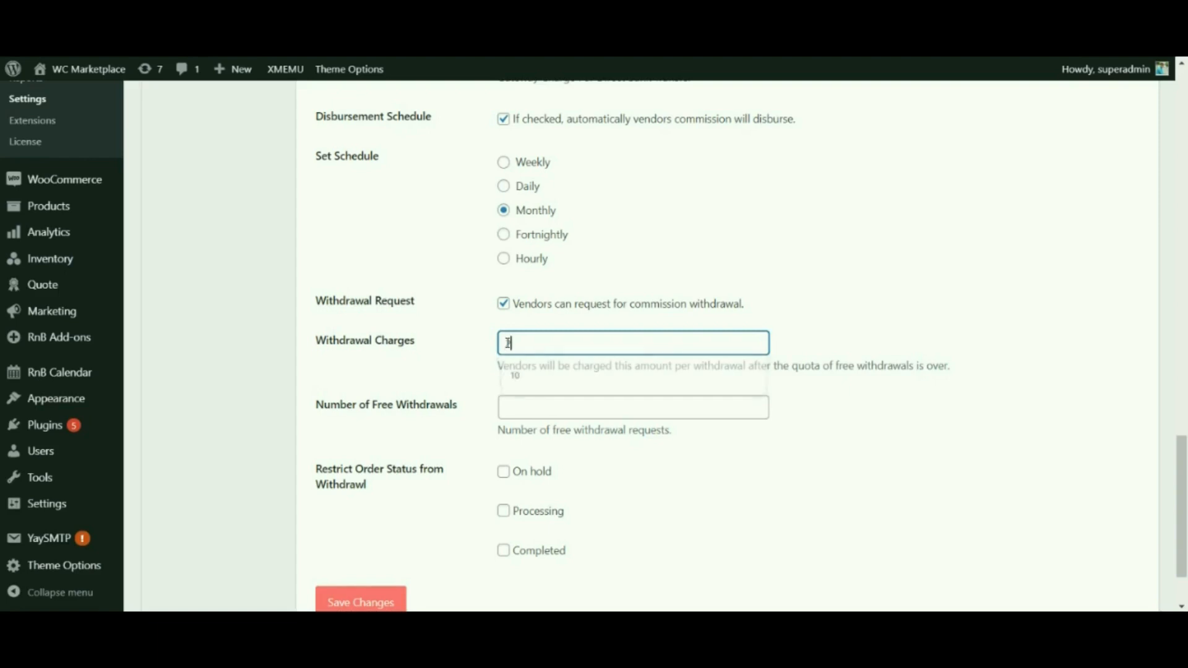
{"action": "type", "text": "10"}
{"action": "key", "text": "BackSpace"}
{"action": "key", "text": "BackSpace"}
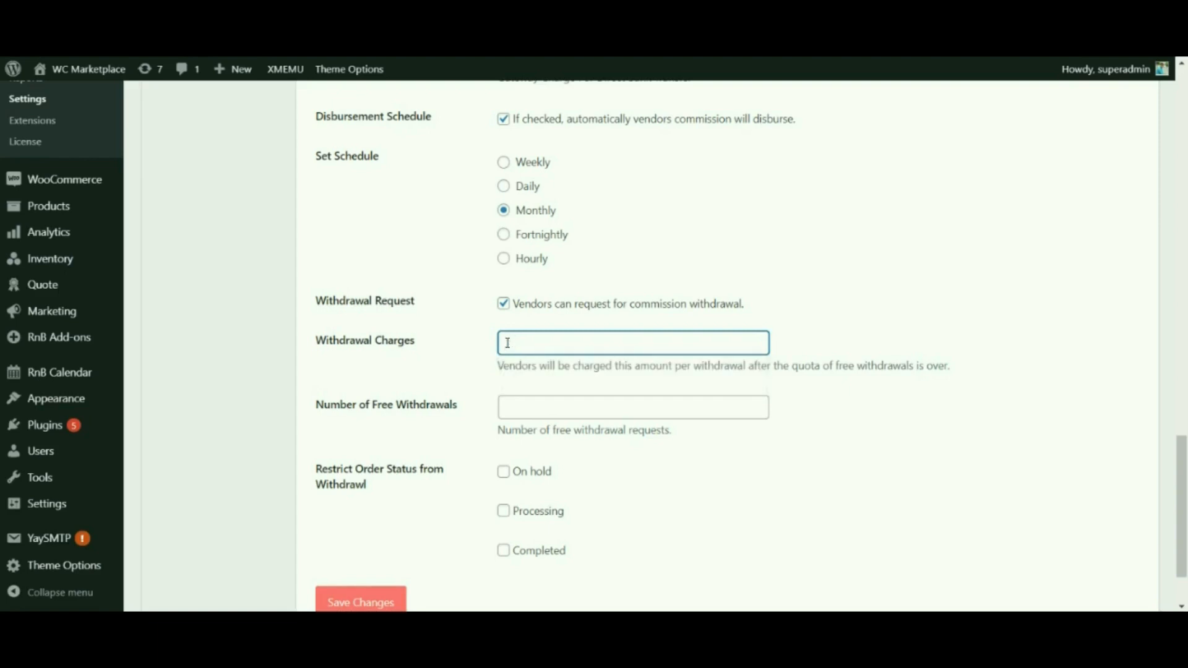
{"action": "type", "text": "10"}
{"action": "key", "text": "BackSpace"}
{"action": "key", "text": "BackSpace"}
{"action": "type", "text": "50"}
Step: Set the Number of Free Withdrawals to 07
{"action": "left_click_drag", "start_coordinate": [339, 405], "coordinate": [450, 406]}
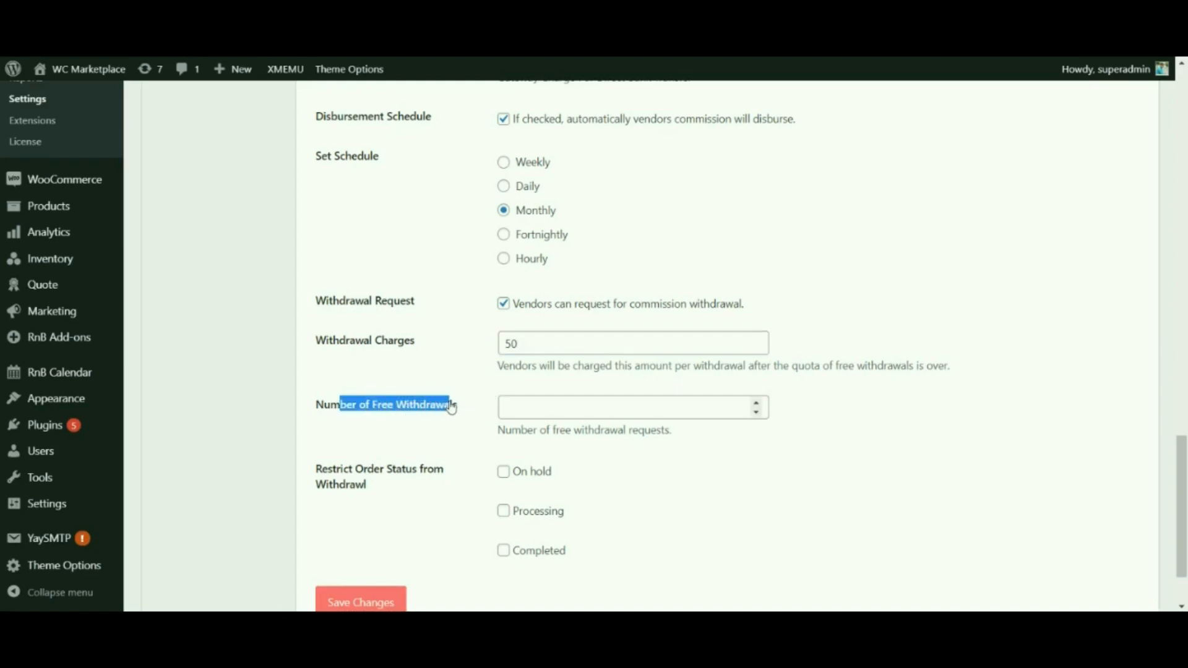
{"action": "left_click", "coordinate": [520, 432]}
{"action": "left_click_drag", "start_coordinate": [519, 433], "coordinate": [657, 433]}
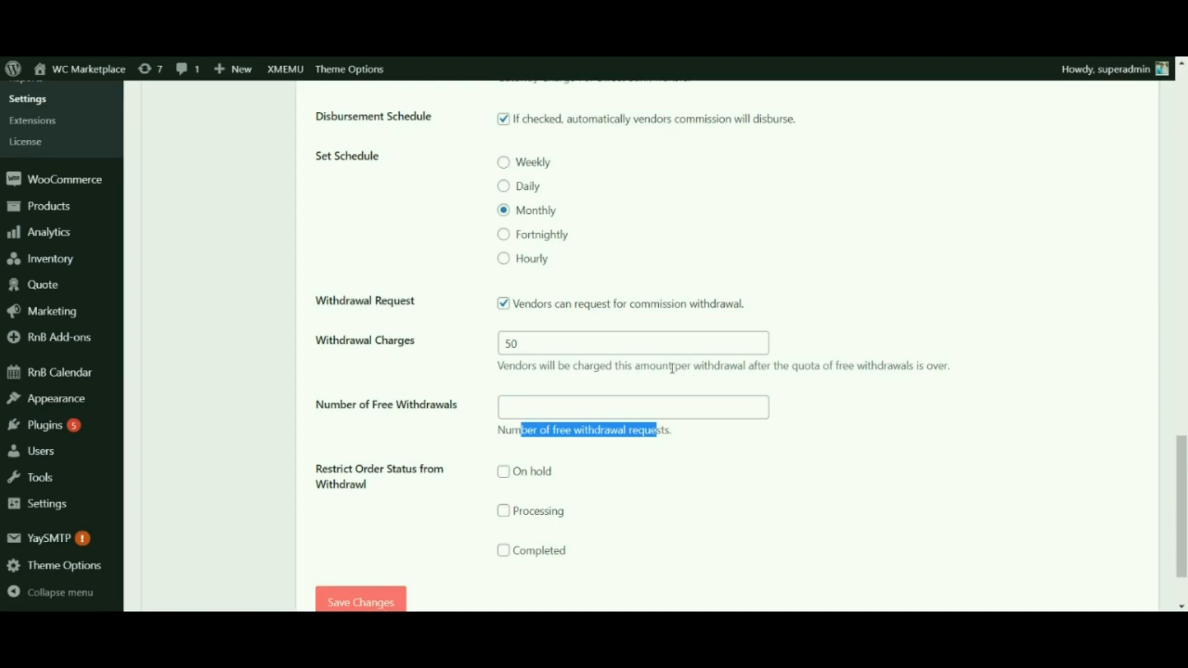
{"action": "left_click", "coordinate": [513, 407]}
{"action": "type", "text": "07"}
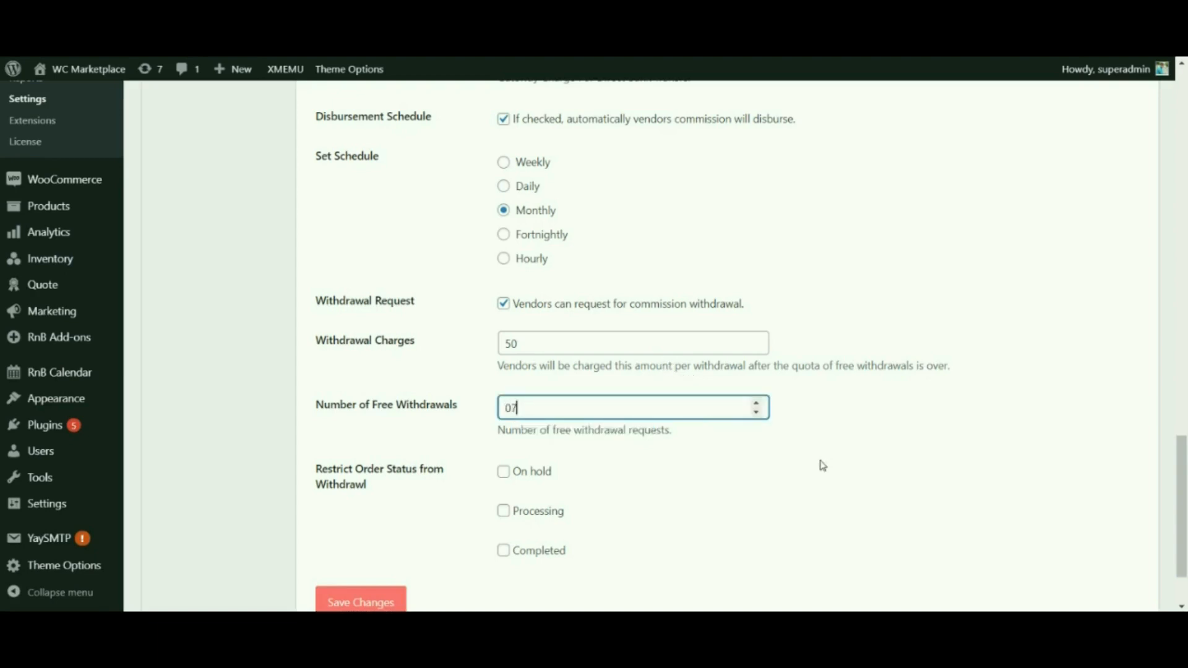
{"action": "left_click", "coordinate": [859, 421]}
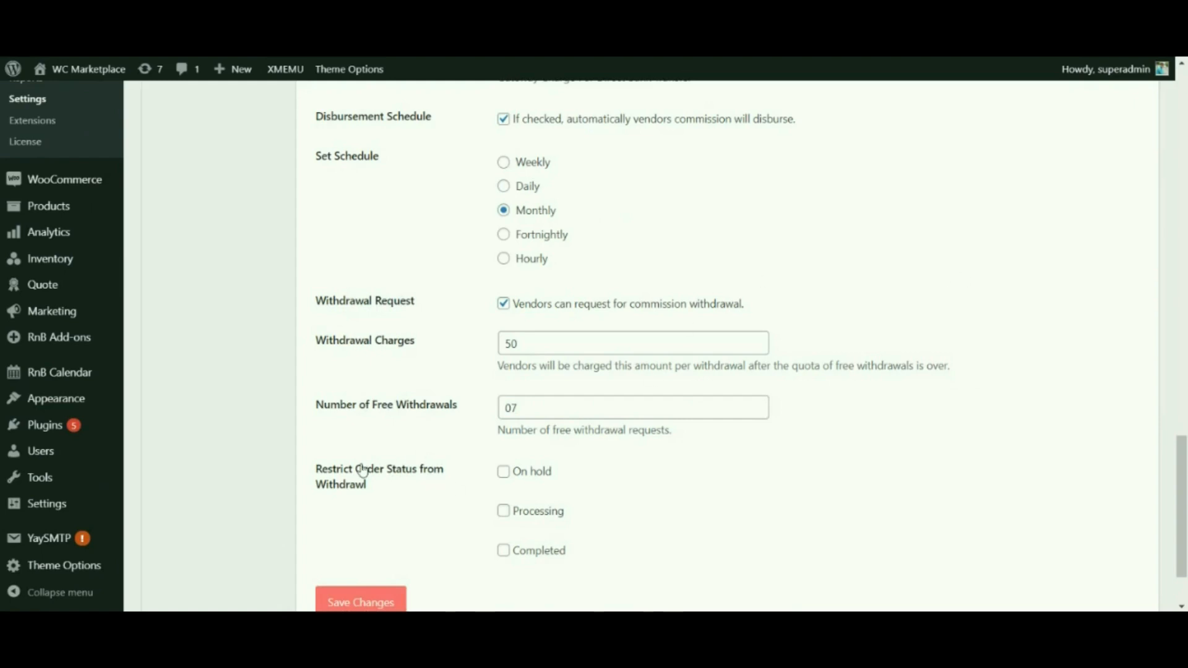
Step: Restrict orders with the Completed status from withdrawal and save the payment settings
{"action": "left_click_drag", "start_coordinate": [355, 470], "coordinate": [361, 487]}
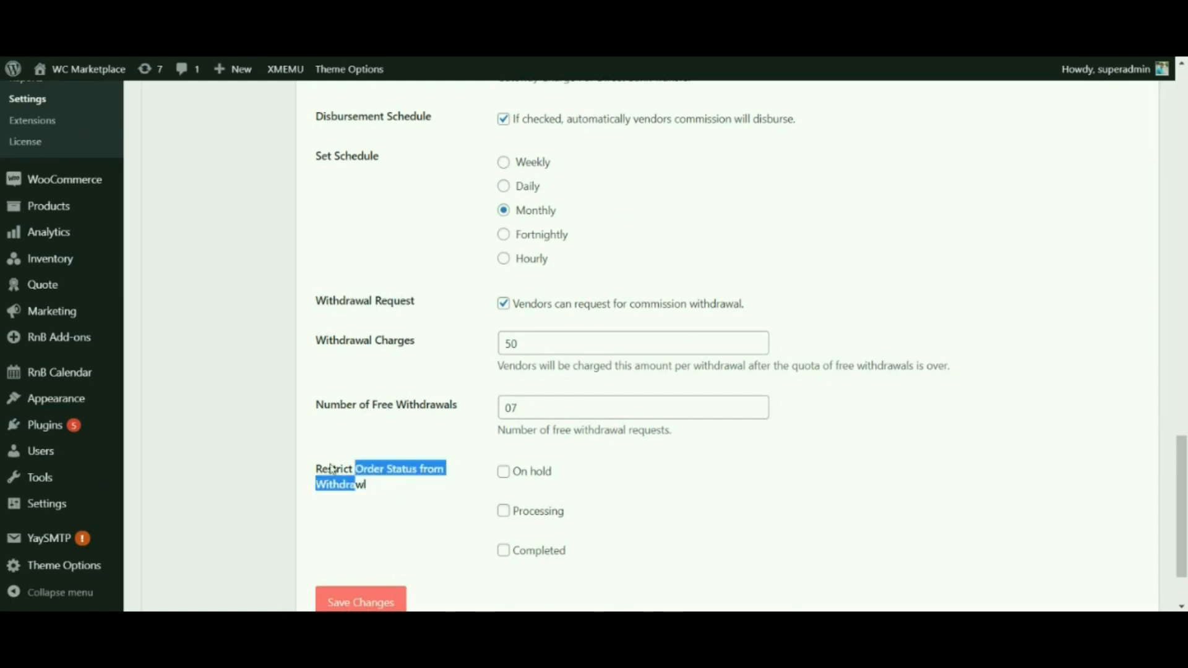
{"action": "scroll", "coordinate": [387, 506], "scroll_direction": "down", "scroll_amount": 1}
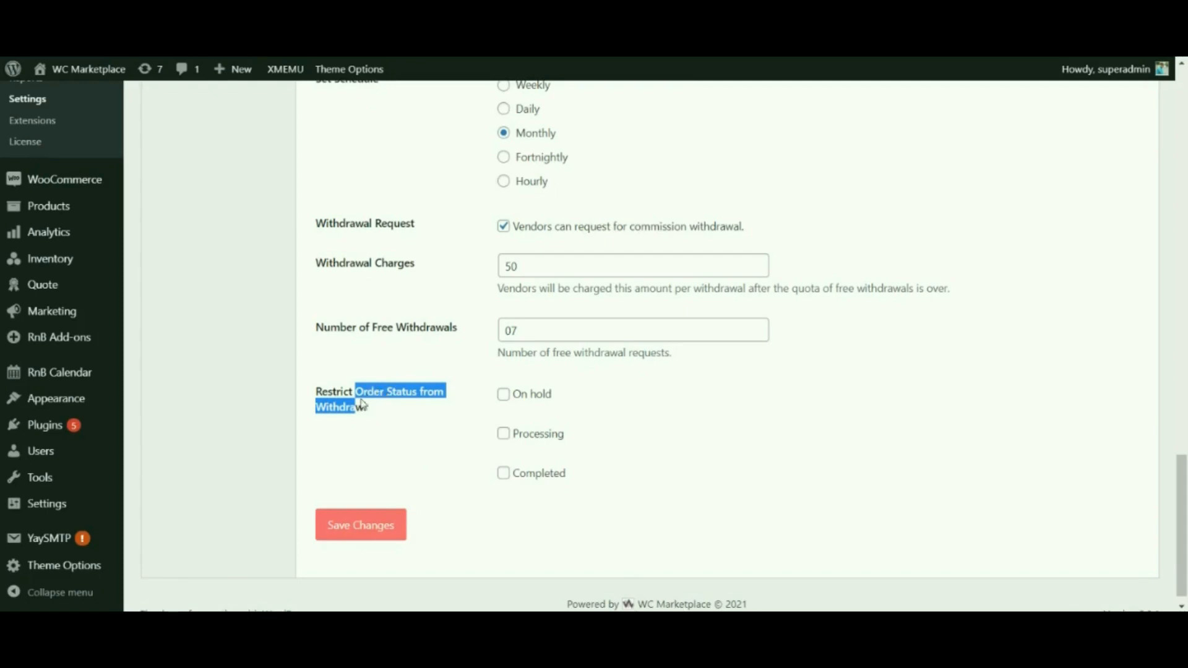
{"action": "left_click", "coordinate": [507, 405]}
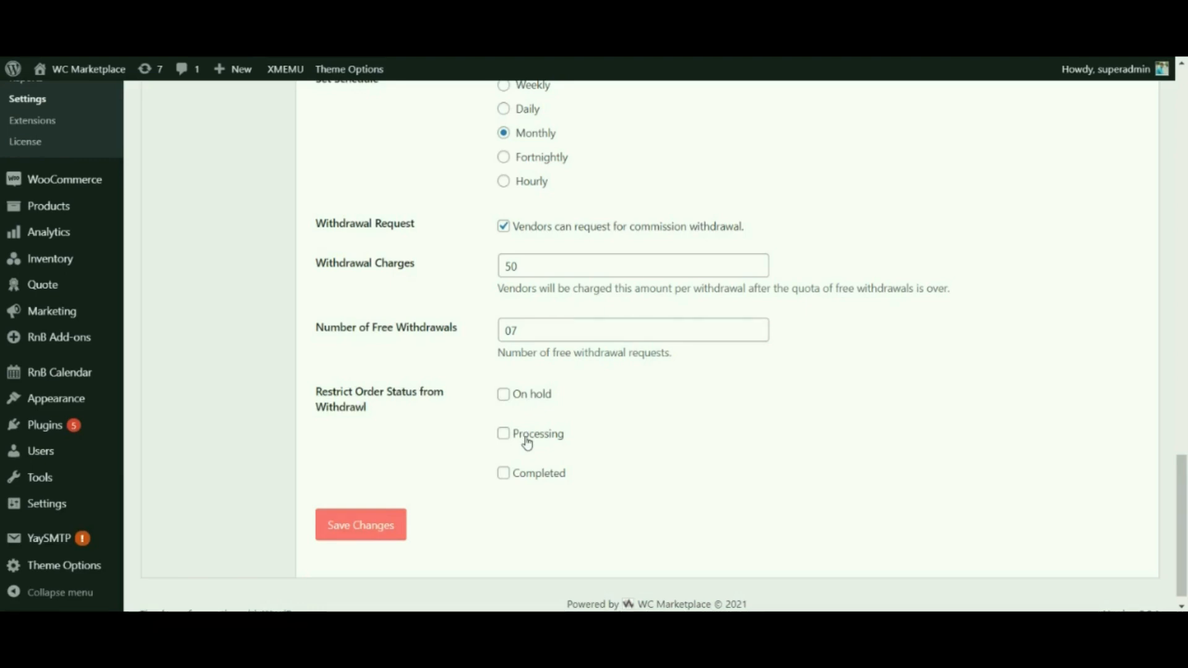
{"action": "left_click", "coordinate": [505, 475]}
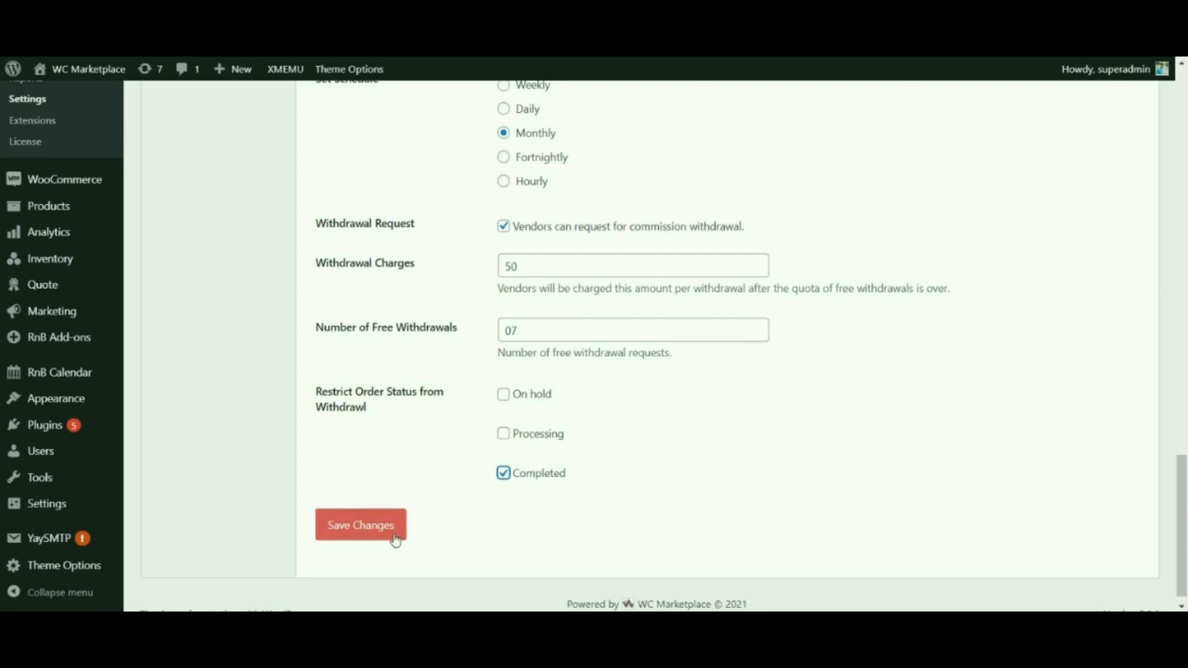
{"action": "left_click", "coordinate": [360, 525]}
Step: Examine the Share Coupon Discount option and its dependent Admin created coupon excluded option under What to Pay
{"action": "scroll", "coordinate": [623, 547], "scroll_direction": "up", "scroll_amount": 5}
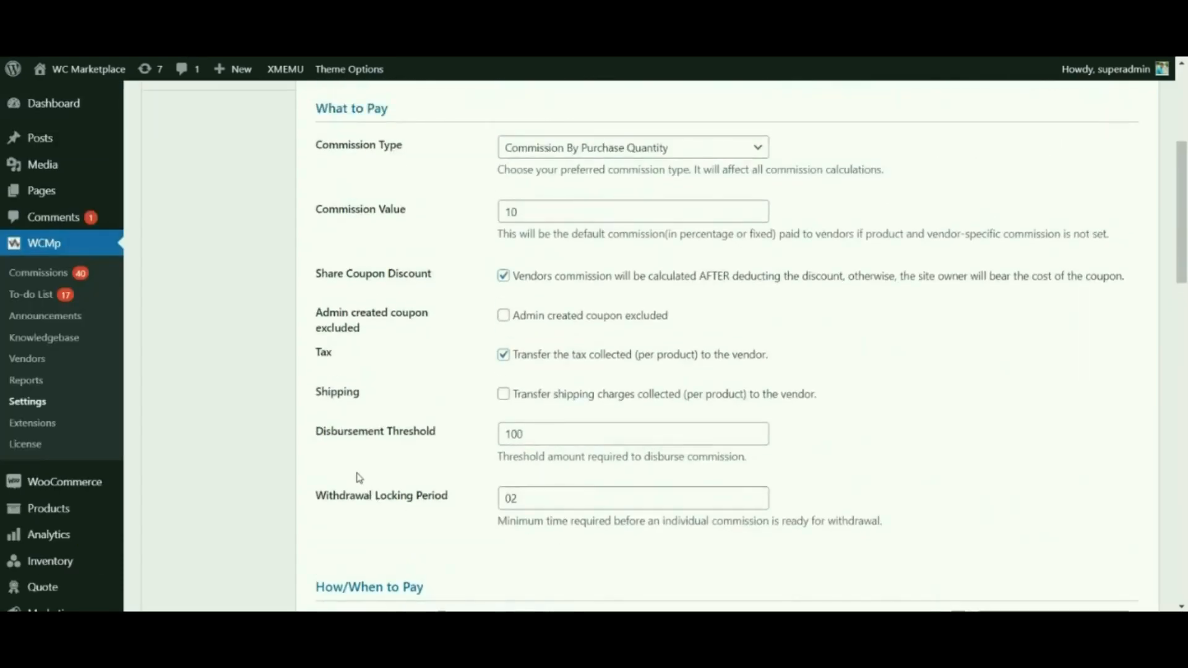
{"action": "scroll", "coordinate": [380, 484], "scroll_direction": "up", "scroll_amount": 3}
{"action": "left_click_drag", "start_coordinate": [337, 429], "coordinate": [419, 434]}
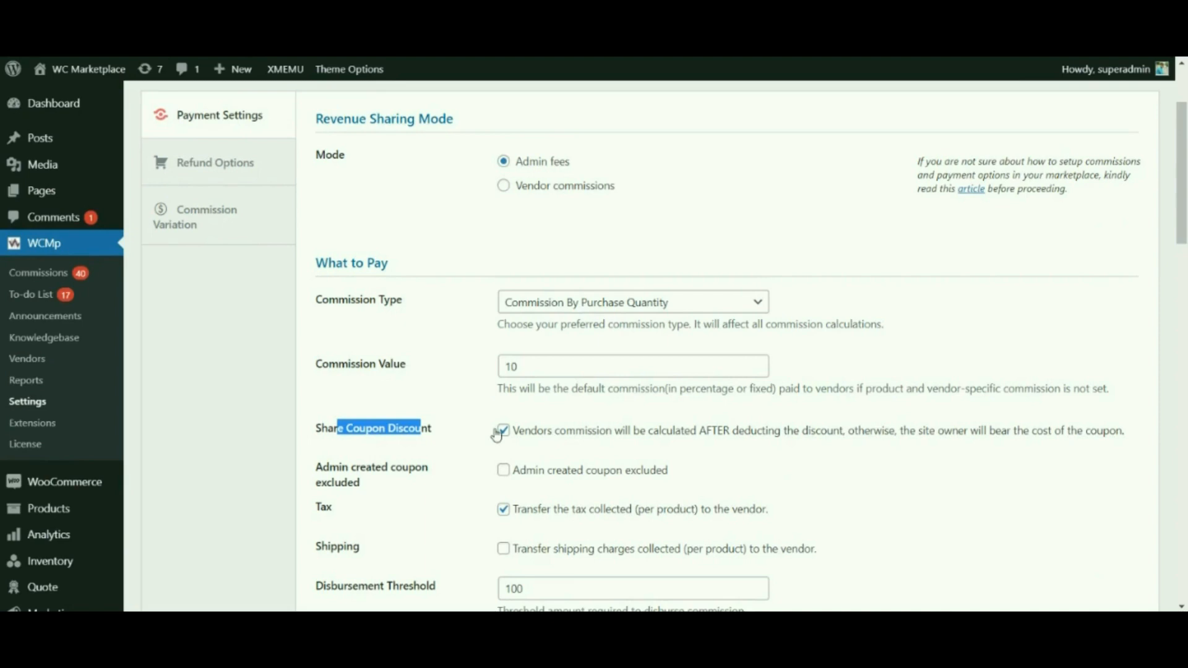
{"action": "left_click", "coordinate": [464, 411]}
{"action": "left_click_drag", "start_coordinate": [559, 433], "coordinate": [992, 442]}
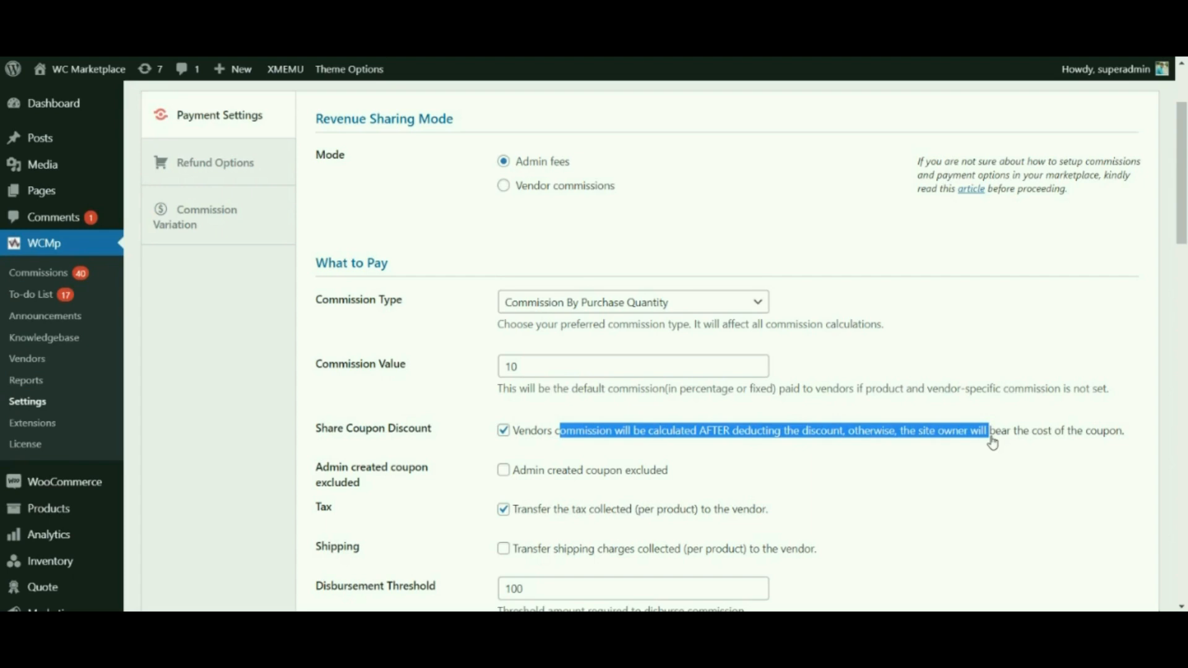
{"action": "left_click", "coordinate": [505, 431]}
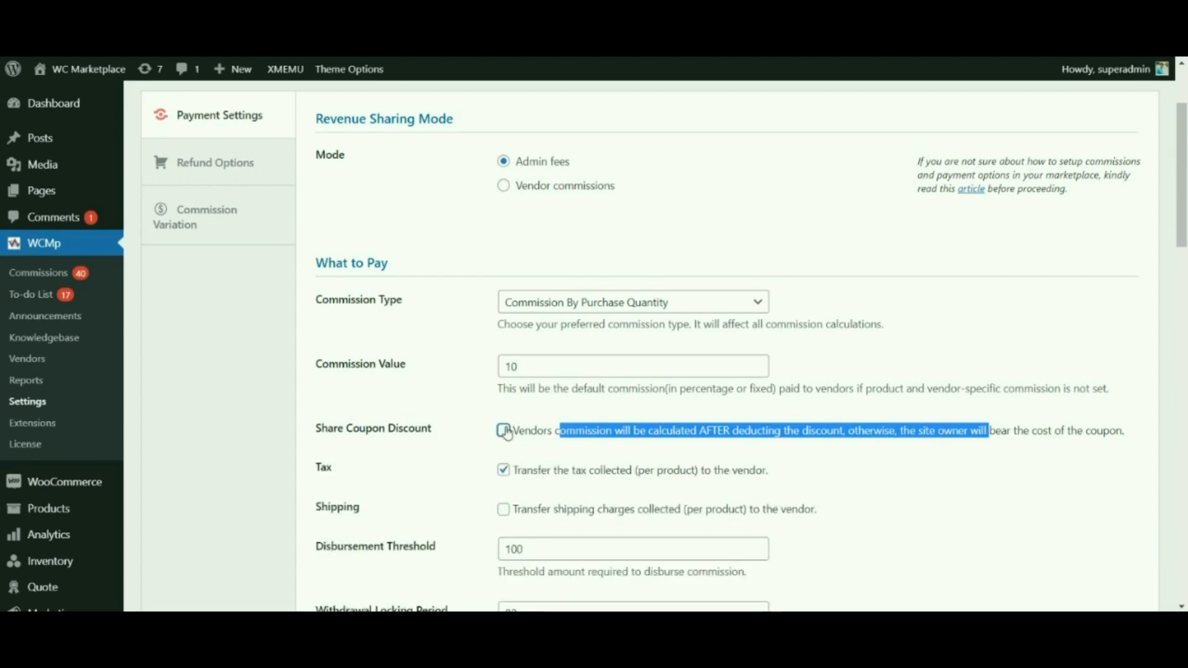
{"action": "left_click", "coordinate": [504, 430]}
{"action": "left_click_drag", "start_coordinate": [329, 467], "coordinate": [365, 483]}
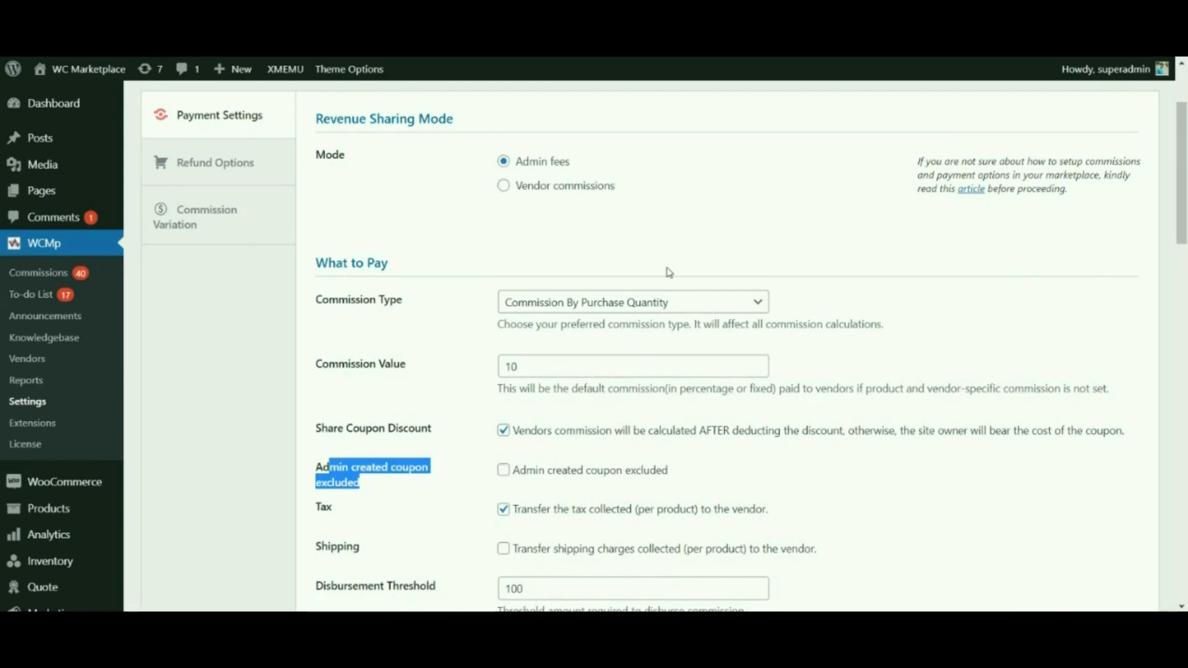
{"action": "scroll", "coordinate": [798, 543], "scroll_direction": "down", "scroll_amount": 3}
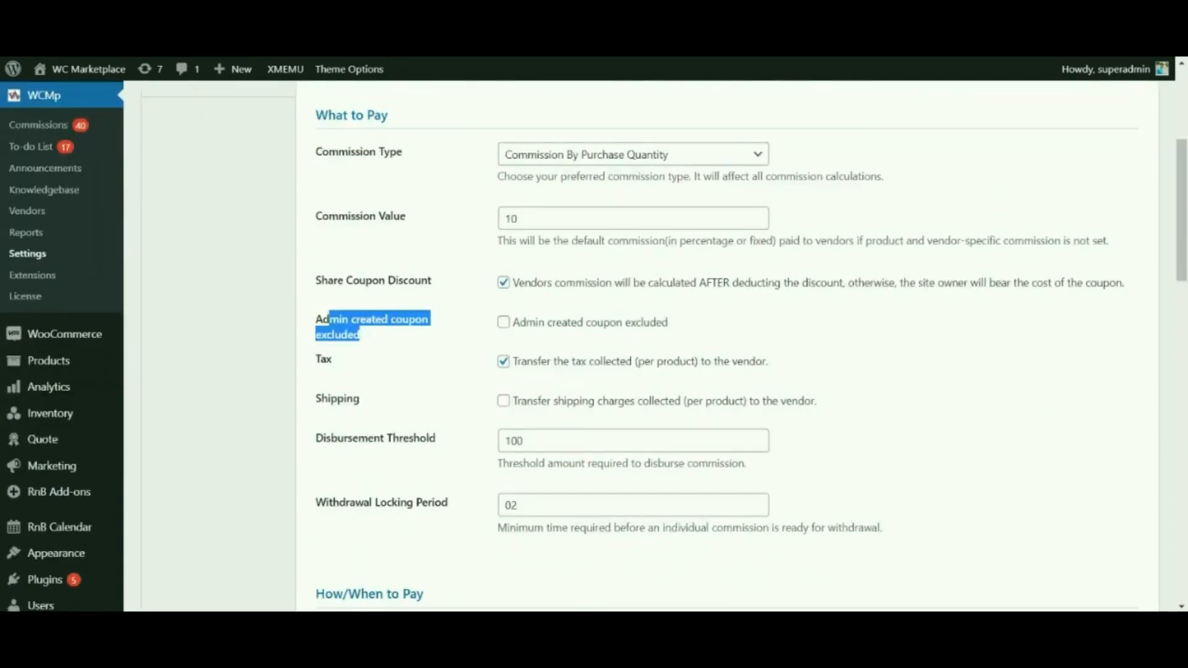
{"action": "left_click", "coordinate": [384, 338]}
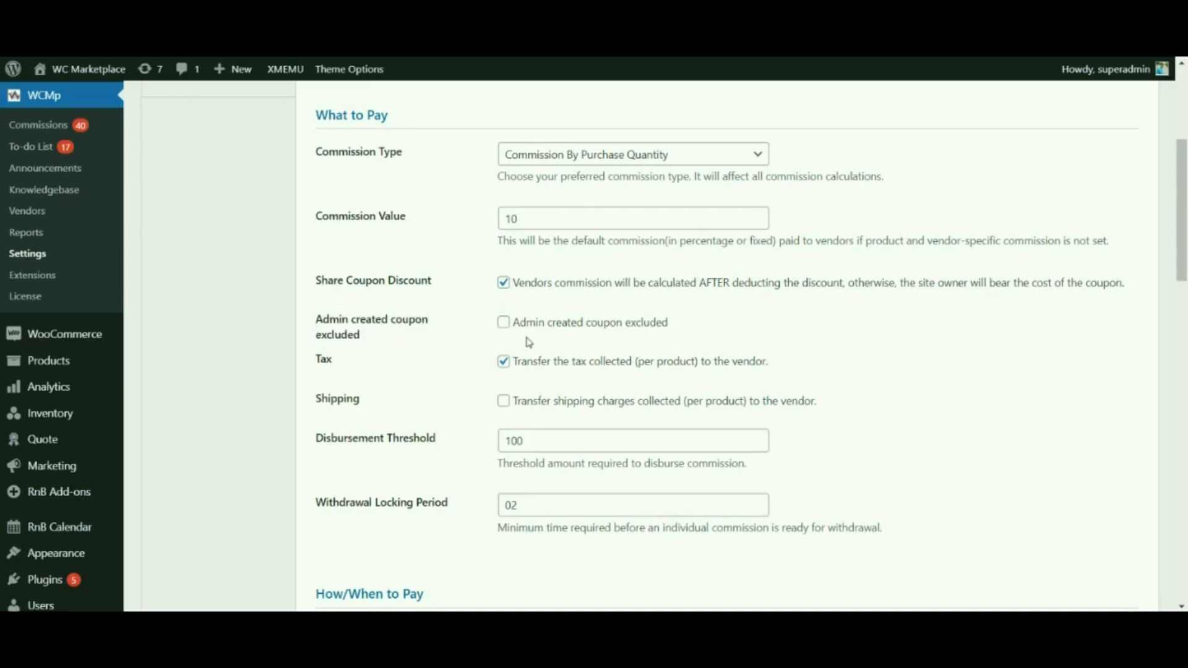
{"action": "left_click_drag", "start_coordinate": [544, 325], "coordinate": [661, 330]}
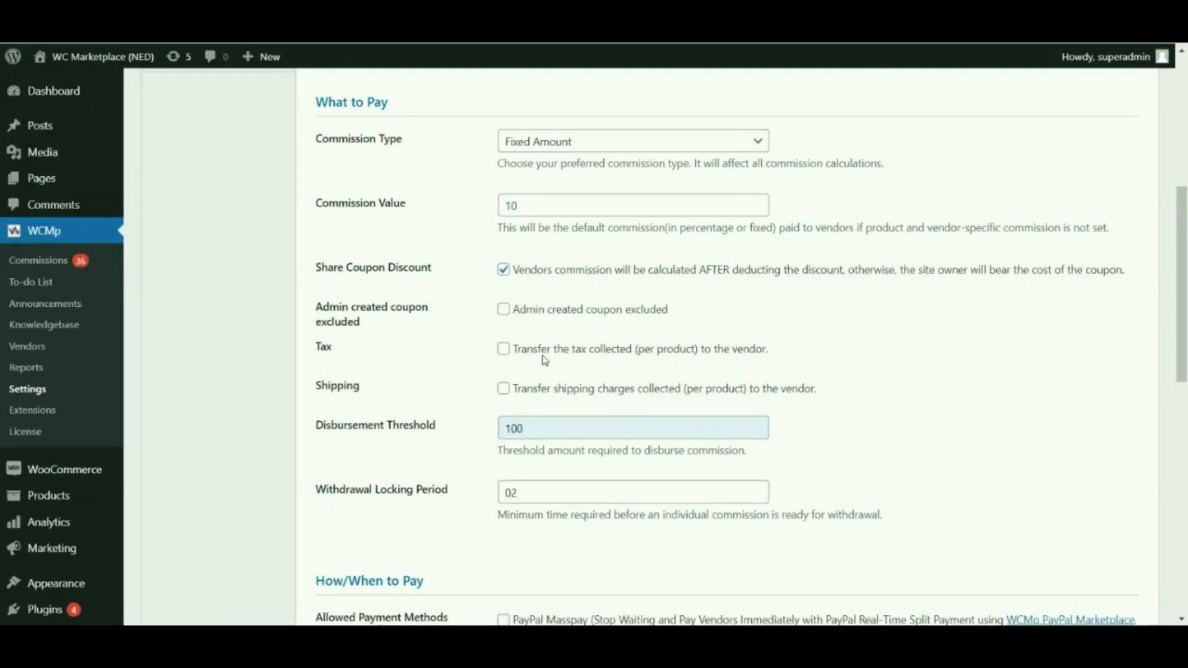
Step: Enable the transfer of both the tax and the shipping charges collected per product to the vendor
{"action": "left_click_drag", "start_coordinate": [544, 360], "coordinate": [736, 355]}
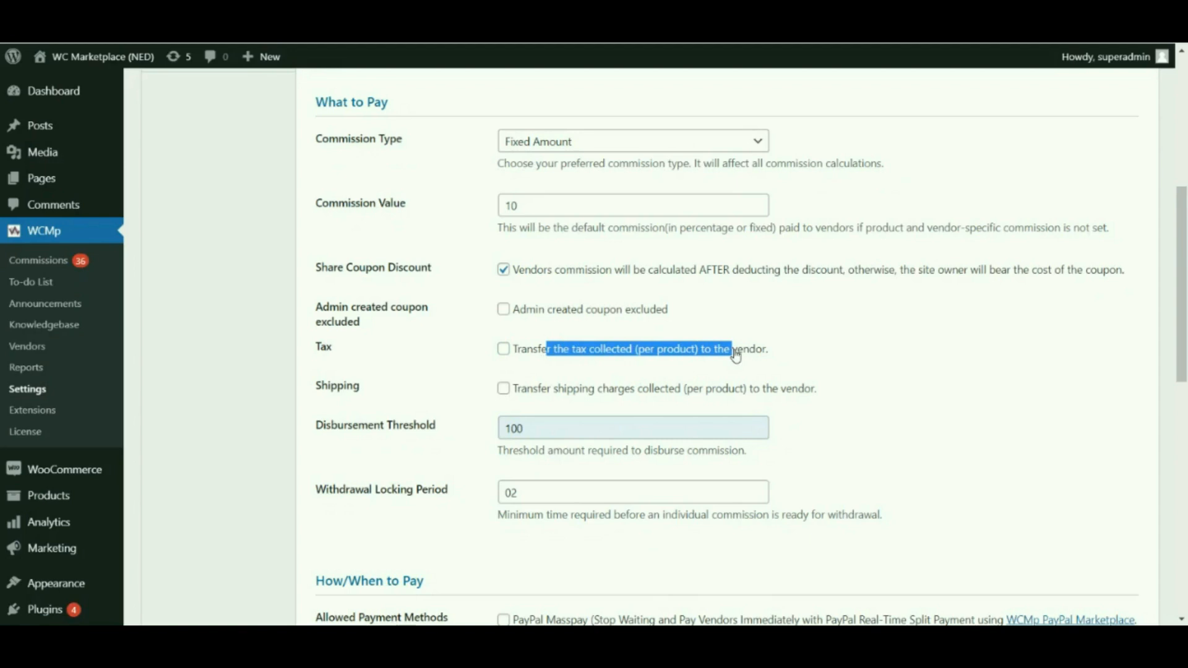
{"action": "left_click", "coordinate": [505, 350]}
{"action": "left_click", "coordinate": [509, 353]}
{"action": "left_click", "coordinate": [509, 353]}
{"action": "left_click_drag", "start_coordinate": [330, 385], "coordinate": [346, 385]}
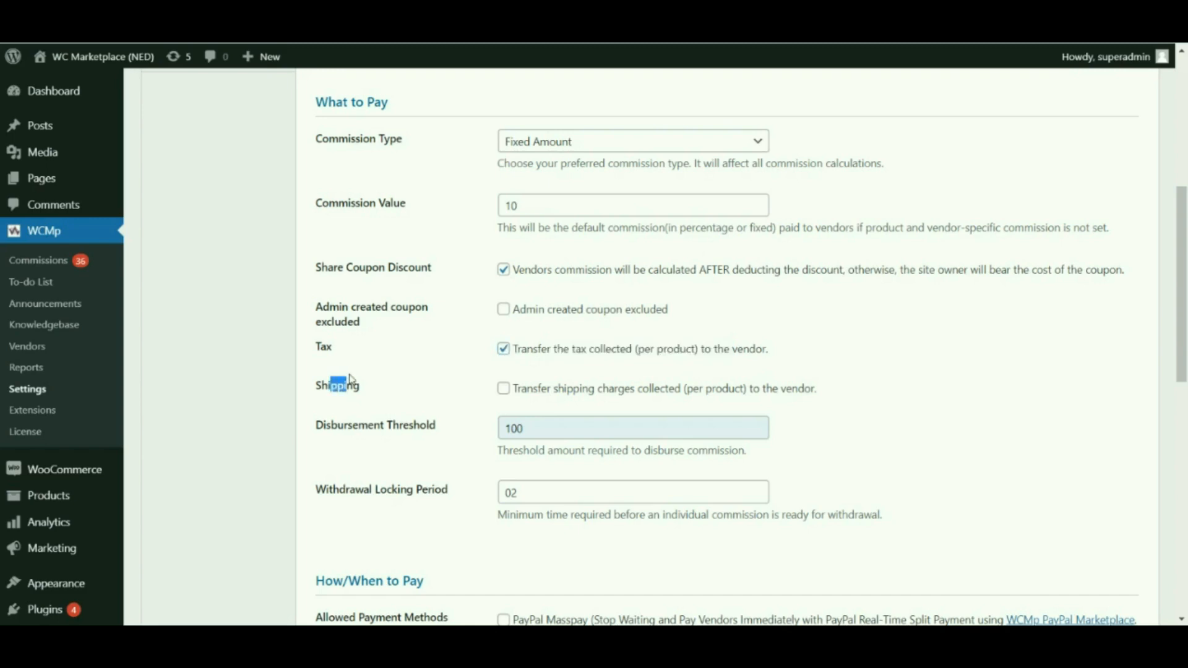
{"action": "left_click", "coordinate": [505, 389]}
{"action": "left_click", "coordinate": [488, 419]}
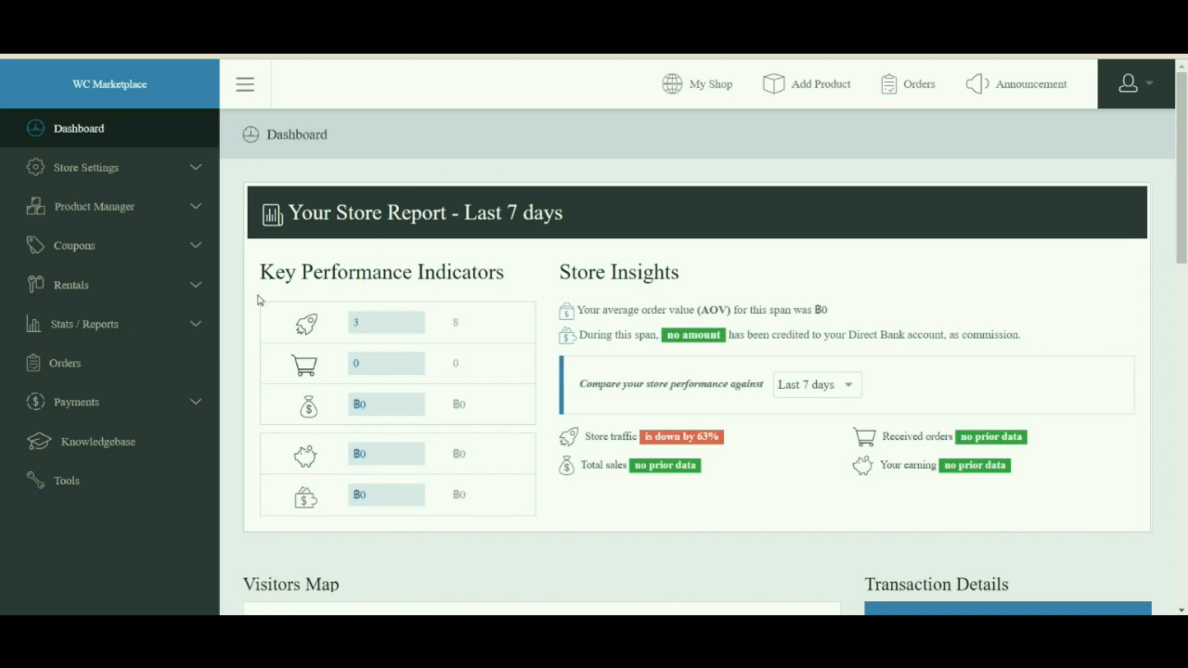
Step: Open the Withdrawal page under Payments in the vendor dashboard and look through the withdrawal orders
{"action": "left_click", "coordinate": [101, 401]}
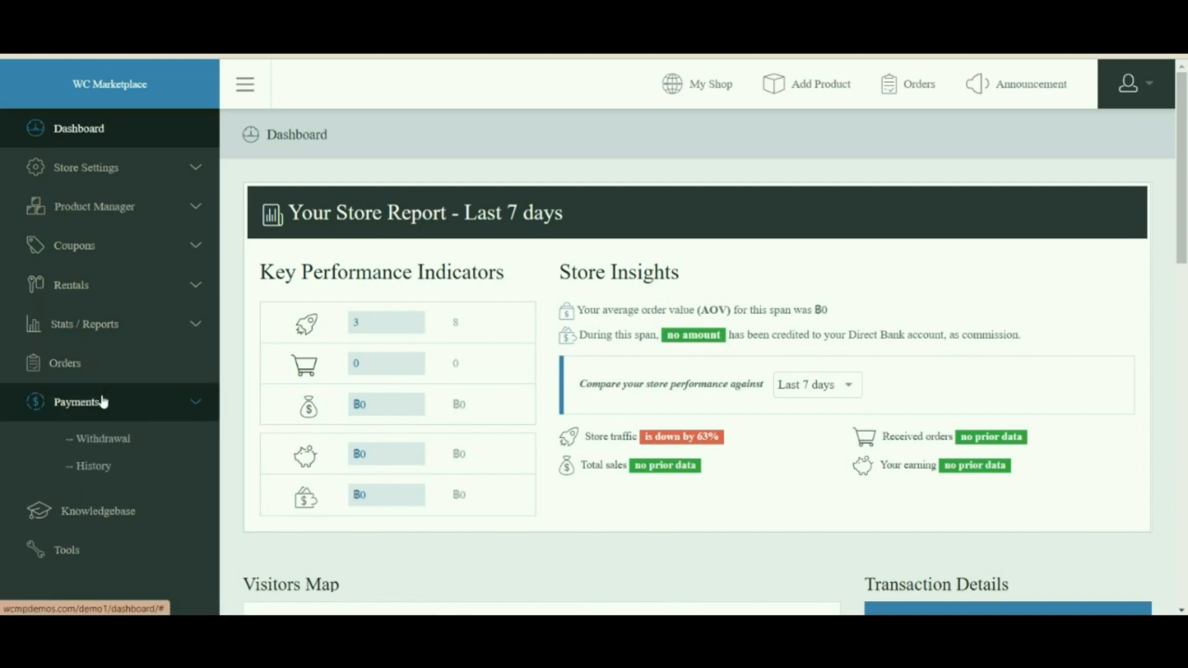
{"action": "left_click", "coordinate": [128, 440]}
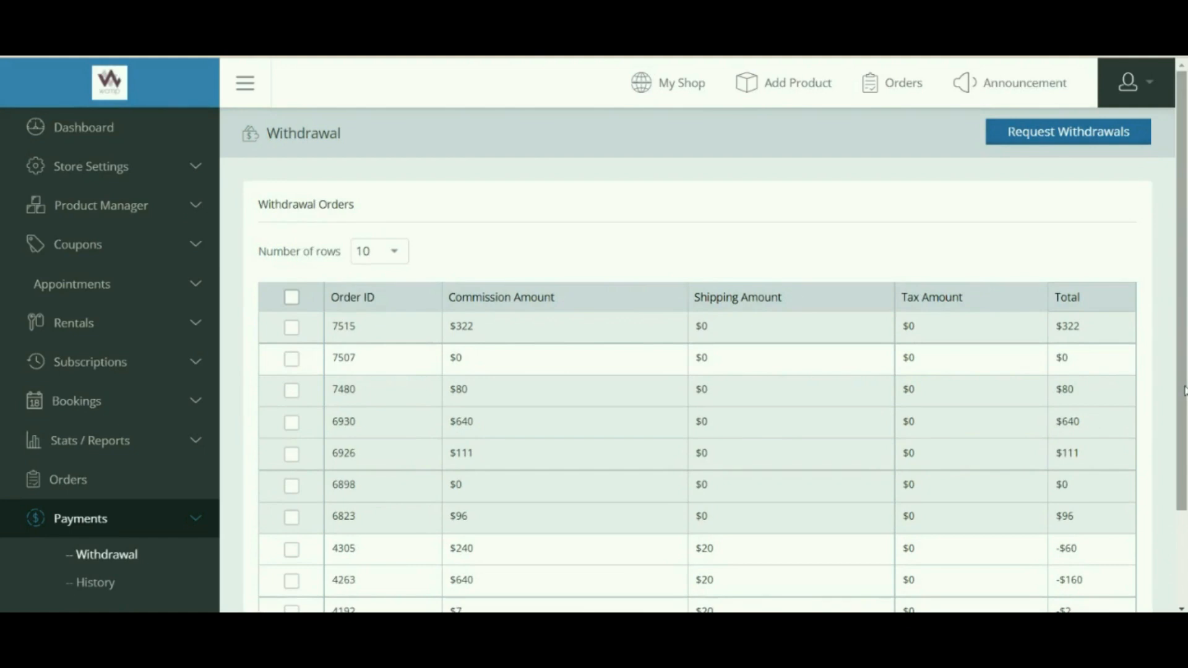
{"action": "scroll", "coordinate": [527, 378], "scroll_direction": "down", "scroll_amount": 3}
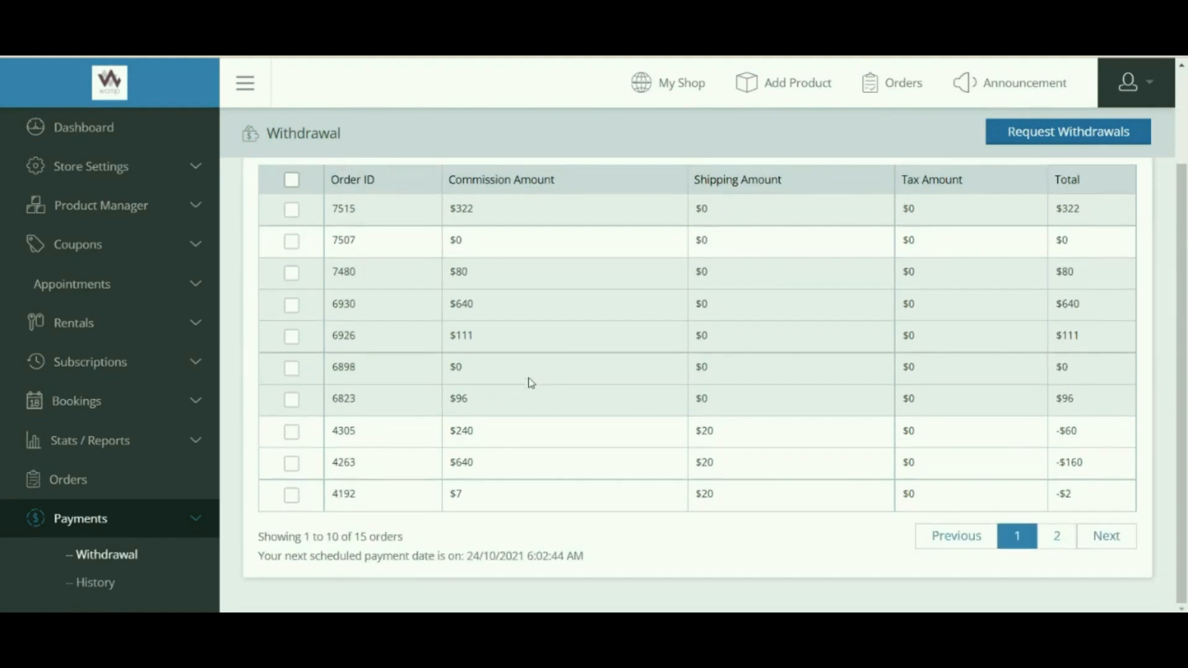
{"action": "scroll", "coordinate": [528, 378], "scroll_direction": "up", "scroll_amount": 3}
Step: Select the second, eighth and ninth orders in the Withdrawal Orders table
{"action": "left_click", "coordinate": [292, 359]}
{"action": "scroll", "coordinate": [299, 366], "scroll_direction": "down", "scroll_amount": 1}
{"action": "left_click", "coordinate": [291, 474]}
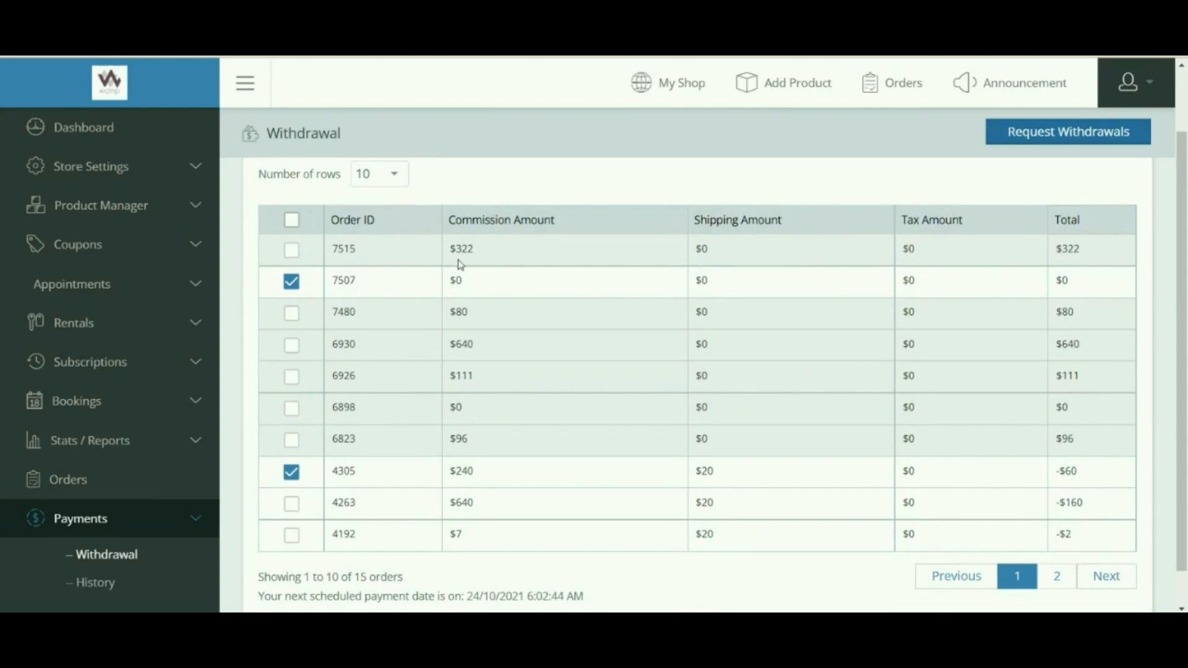
{"action": "left_click", "coordinate": [291, 504]}
{"action": "scroll", "coordinate": [540, 316], "scroll_direction": "up", "scroll_amount": 2}
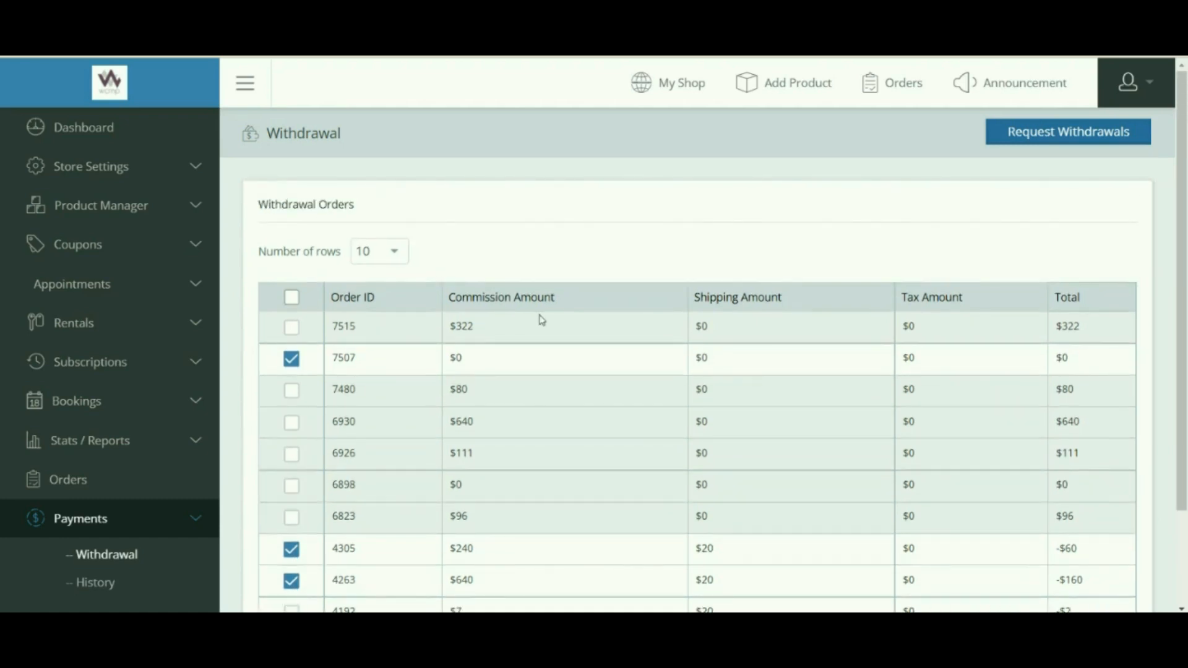
Step: Examine the Order ID, Commission Amount, Shipping Amount and Tax Amount columns of the withdrawal orders
{"action": "scroll", "coordinate": [542, 461], "scroll_direction": "down", "scroll_amount": 2}
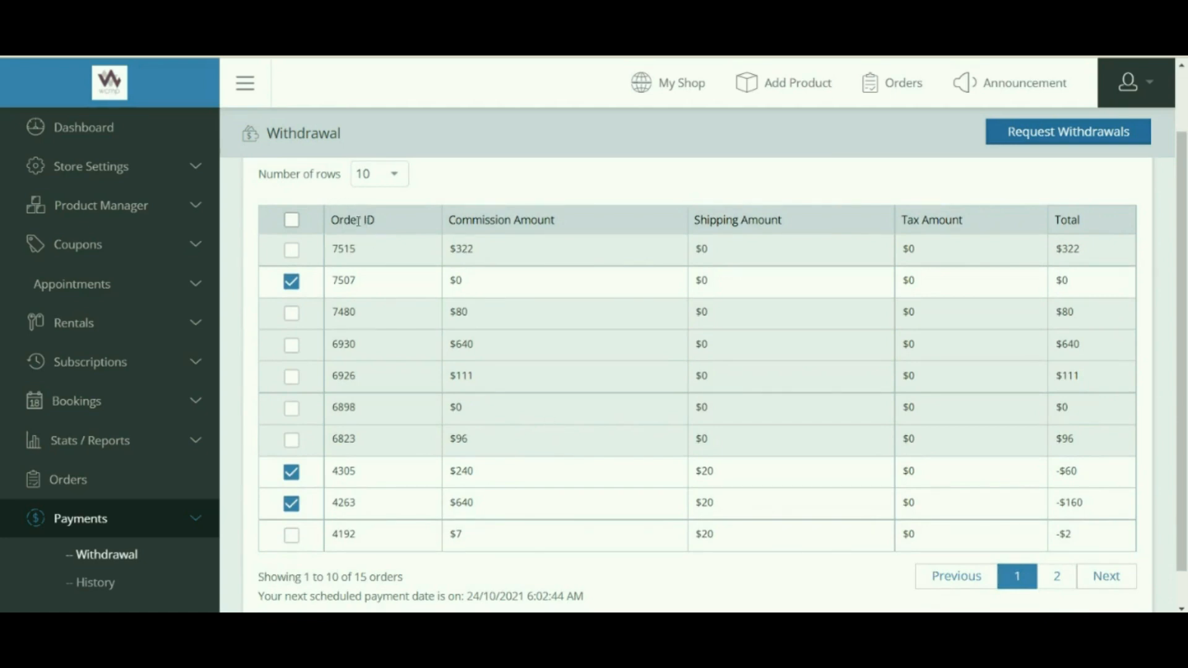
{"action": "left_click_drag", "start_coordinate": [376, 220], "coordinate": [350, 219]}
{"action": "left_click_drag", "start_coordinate": [490, 220], "coordinate": [523, 222]}
{"action": "left_click_drag", "start_coordinate": [779, 220], "coordinate": [722, 223]}
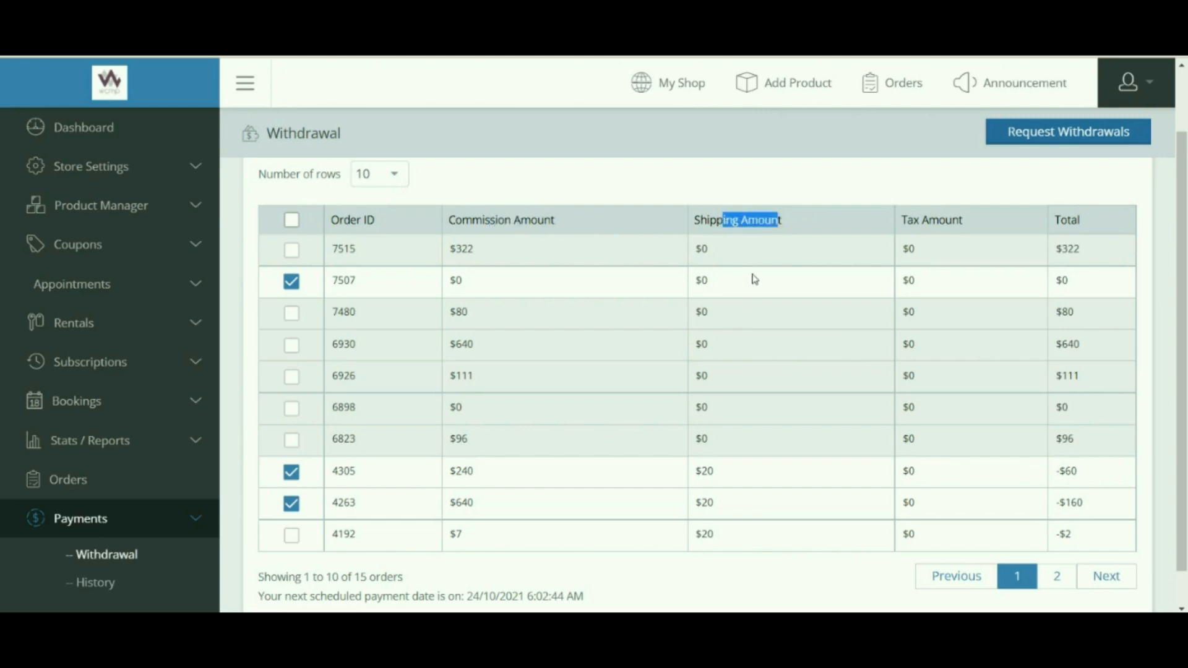
{"action": "left_click_drag", "start_coordinate": [971, 223], "coordinate": [914, 218]}
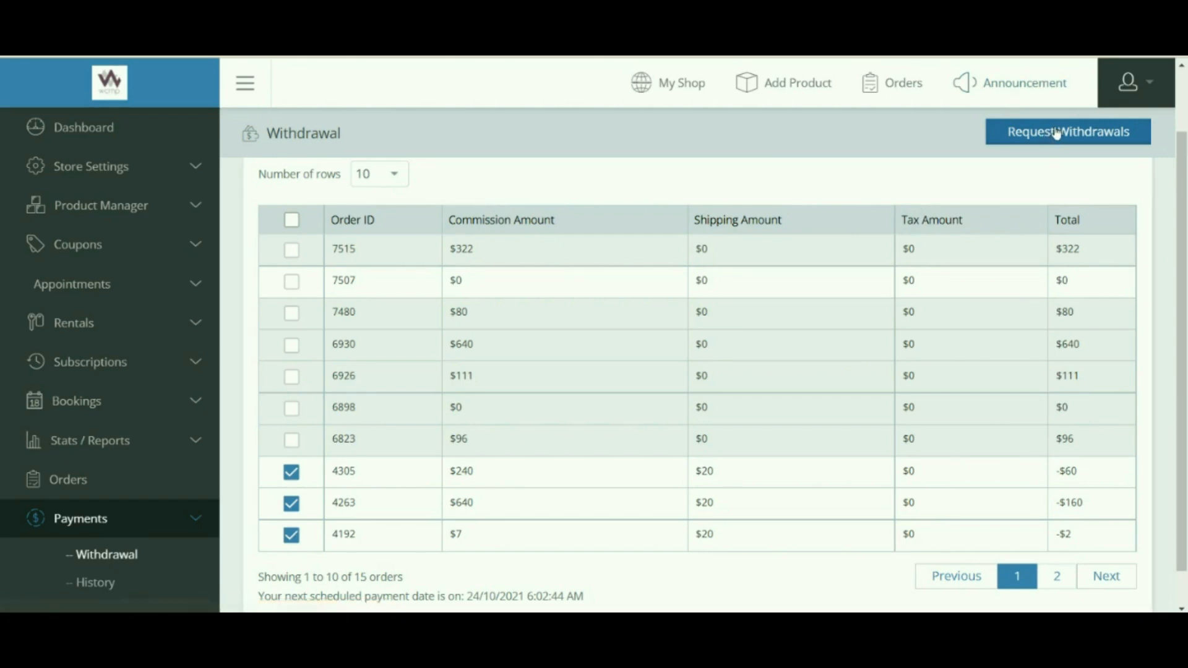
Step: Request withdrawals for the last three orders on the page and view the withdrawal details in the payment history
{"action": "left_click", "coordinate": [1049, 130]}
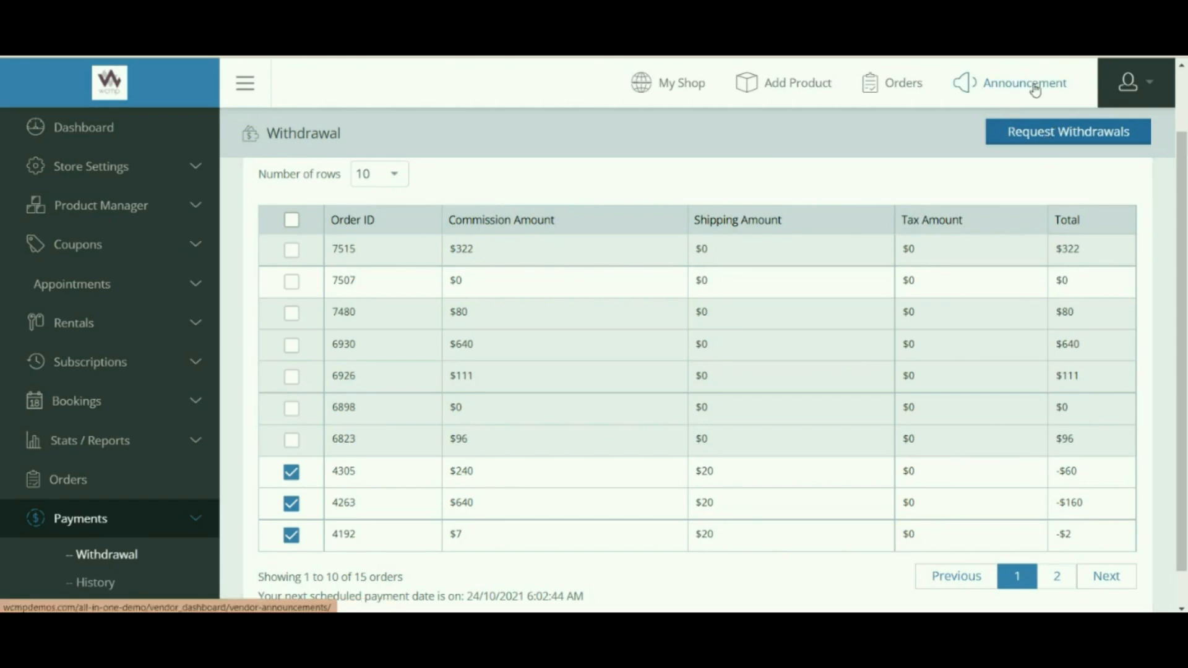
{"action": "left_click", "coordinate": [1055, 131]}
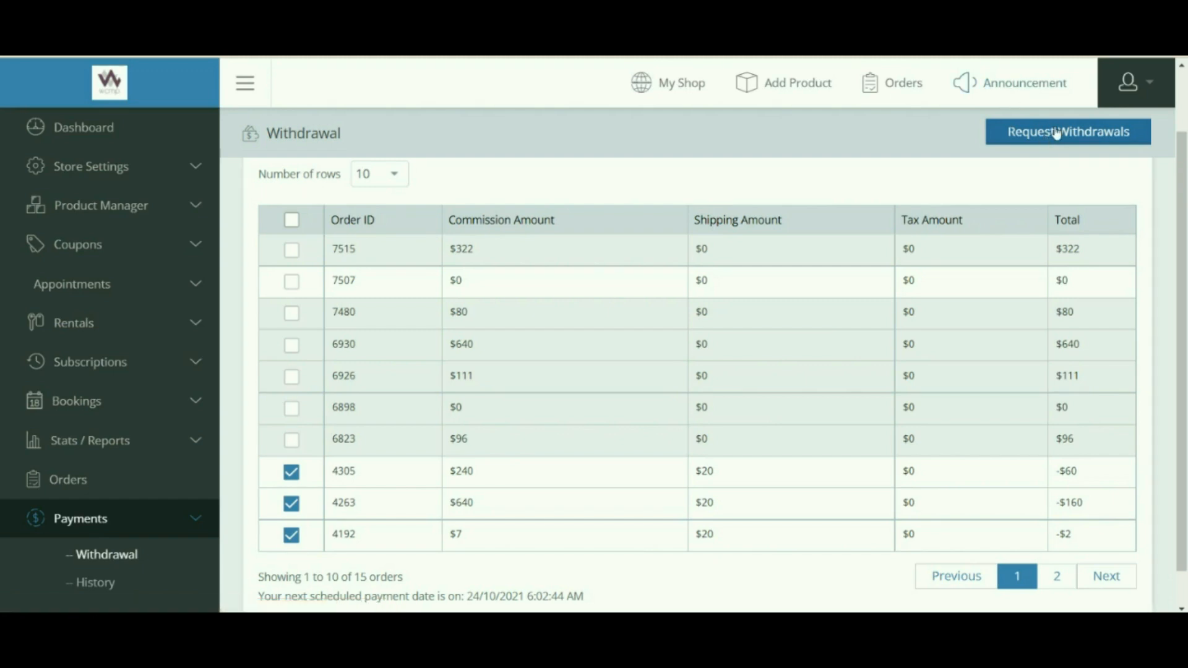
{"action": "scroll", "coordinate": [711, 396], "scroll_direction": "down", "scroll_amount": 5}
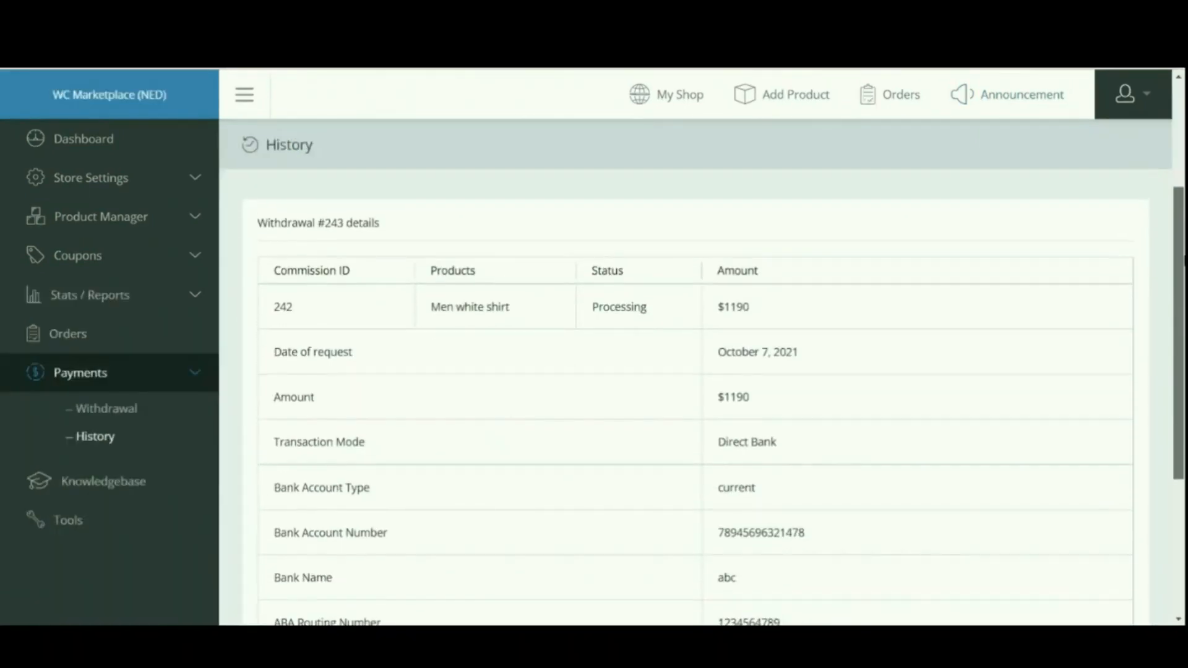
Step: Read through the withdrawal's details, from the date of request and transaction mode to the bank account fields
{"action": "scroll", "coordinate": [695, 396], "scroll_direction": "down", "scroll_amount": 6}
{"action": "scroll", "coordinate": [695, 395], "scroll_direction": "up", "scroll_amount": 6}
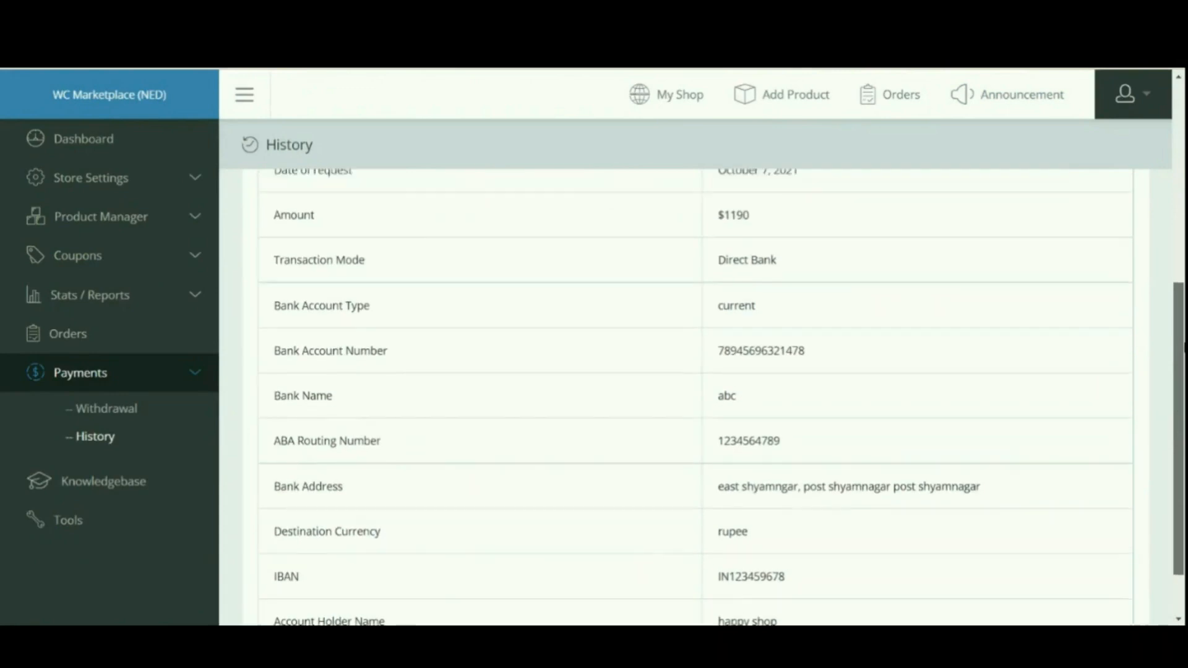
{"action": "left_click_drag", "start_coordinate": [1183, 272], "coordinate": [1184, 262]}
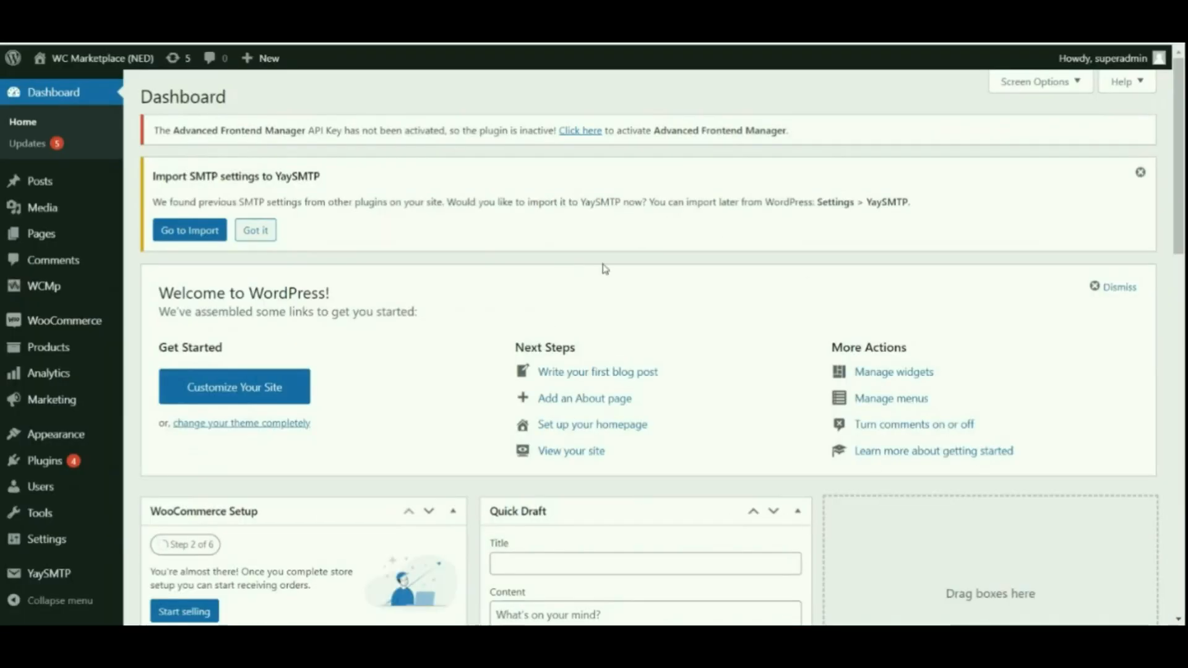
Step: Switch to the WordPress admin dashboard and view the pending bank transfers in the WCMp To-do List
{"action": "left_click_drag", "start_coordinate": [1178, 191], "coordinate": [1179, 190]}
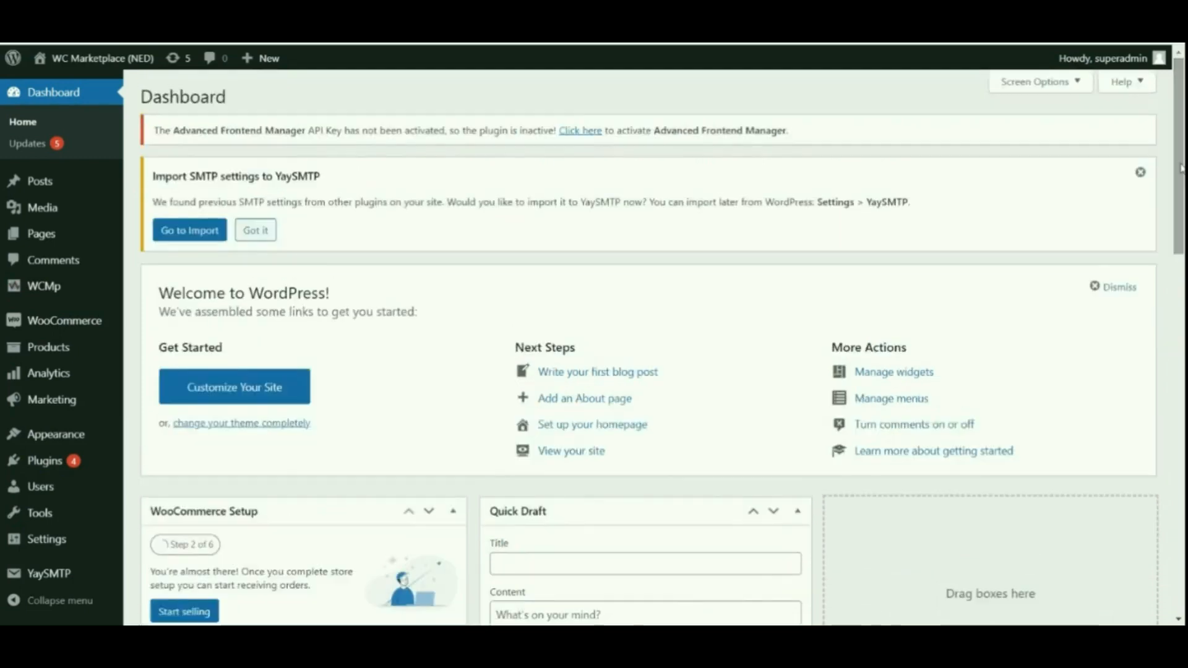
{"action": "mouse_move", "coordinate": [40, 300]}
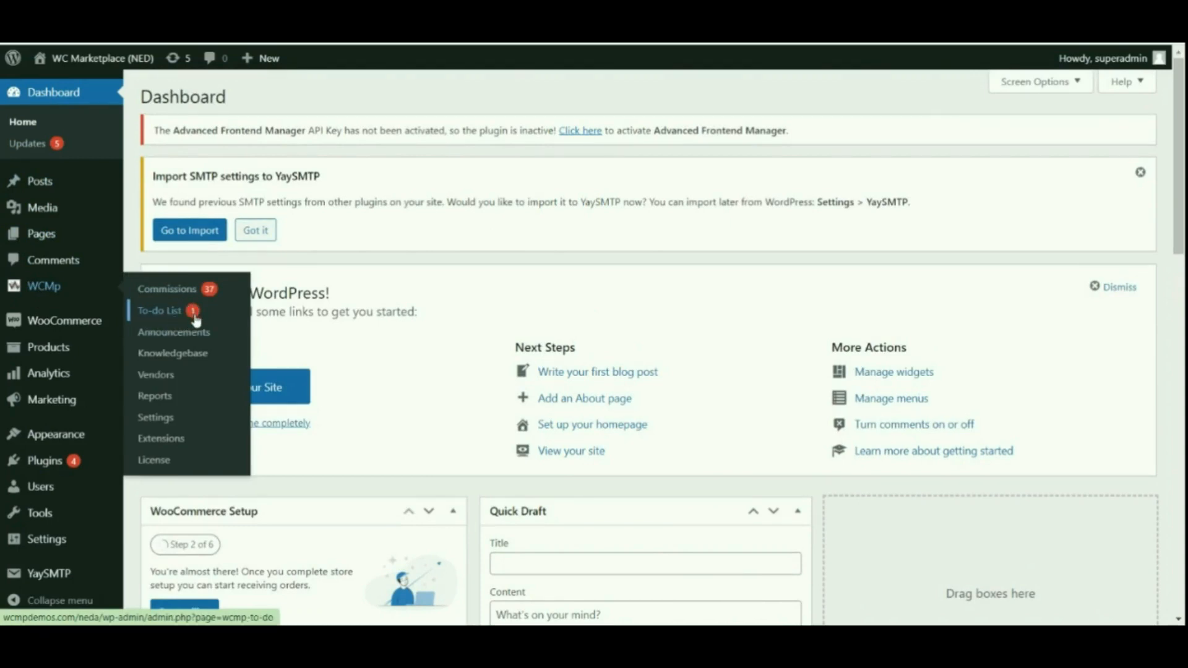
{"action": "left_click", "coordinate": [175, 316]}
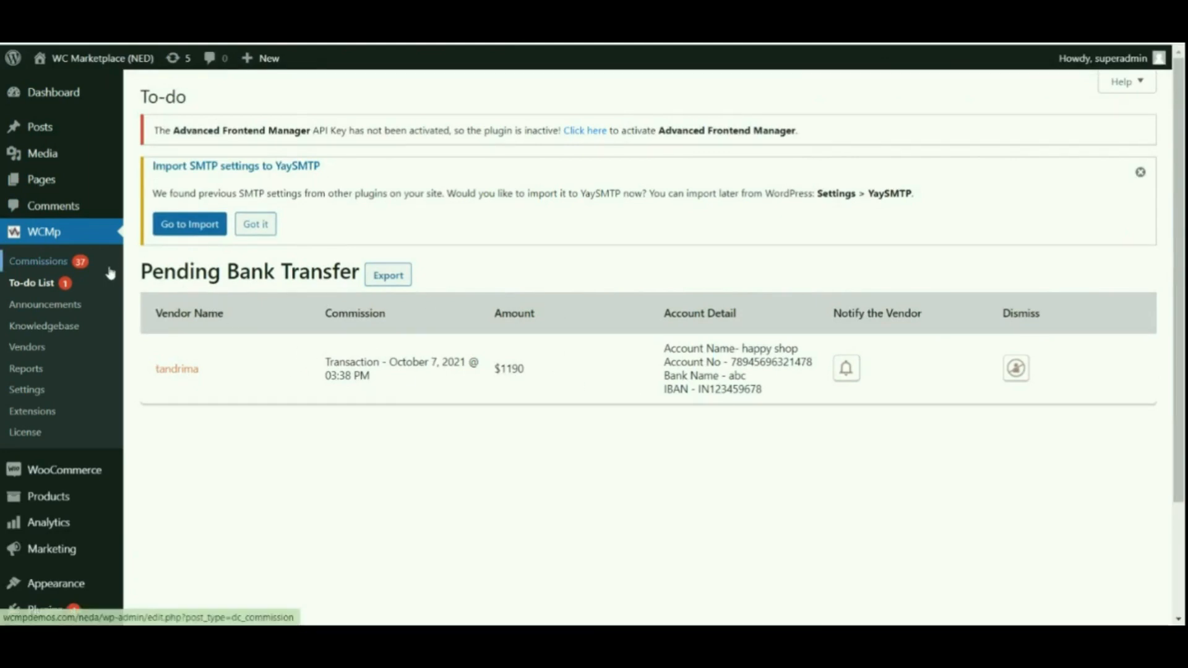
Step: Set the newest Men white shirt commission's status to Paid, update it, and notify the vendor about the pending bank transfer
{"action": "left_click", "coordinate": [39, 260]}
{"action": "scroll", "coordinate": [185, 309], "scroll_direction": "down", "scroll_amount": 1}
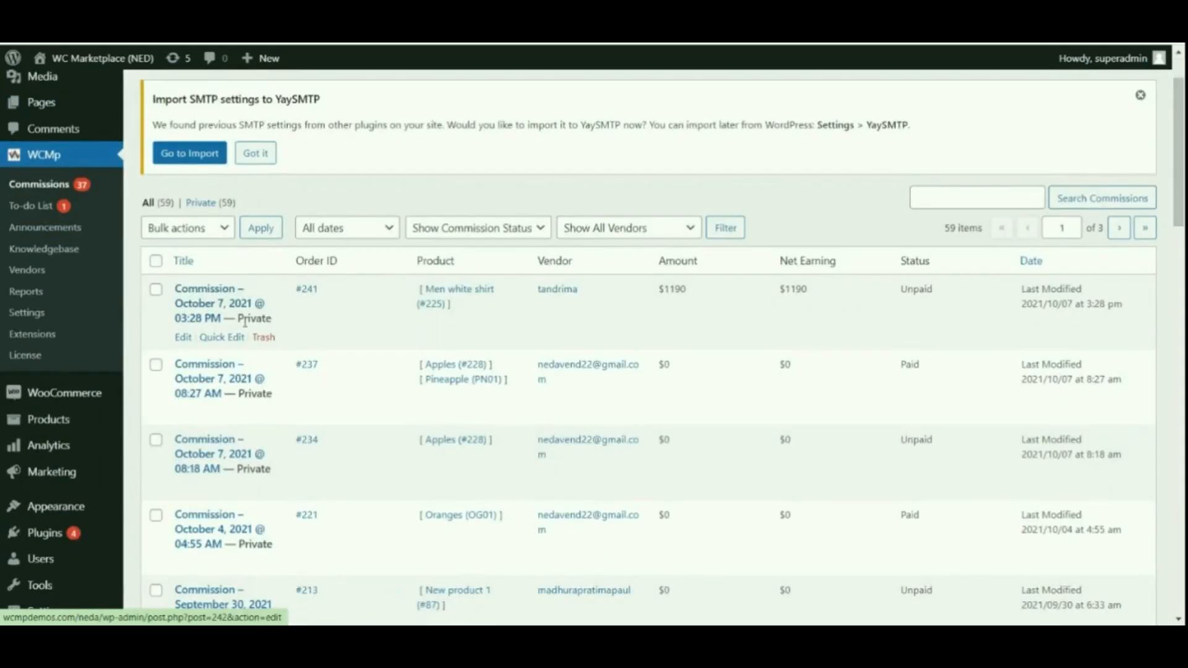
{"action": "left_click", "coordinate": [182, 338]}
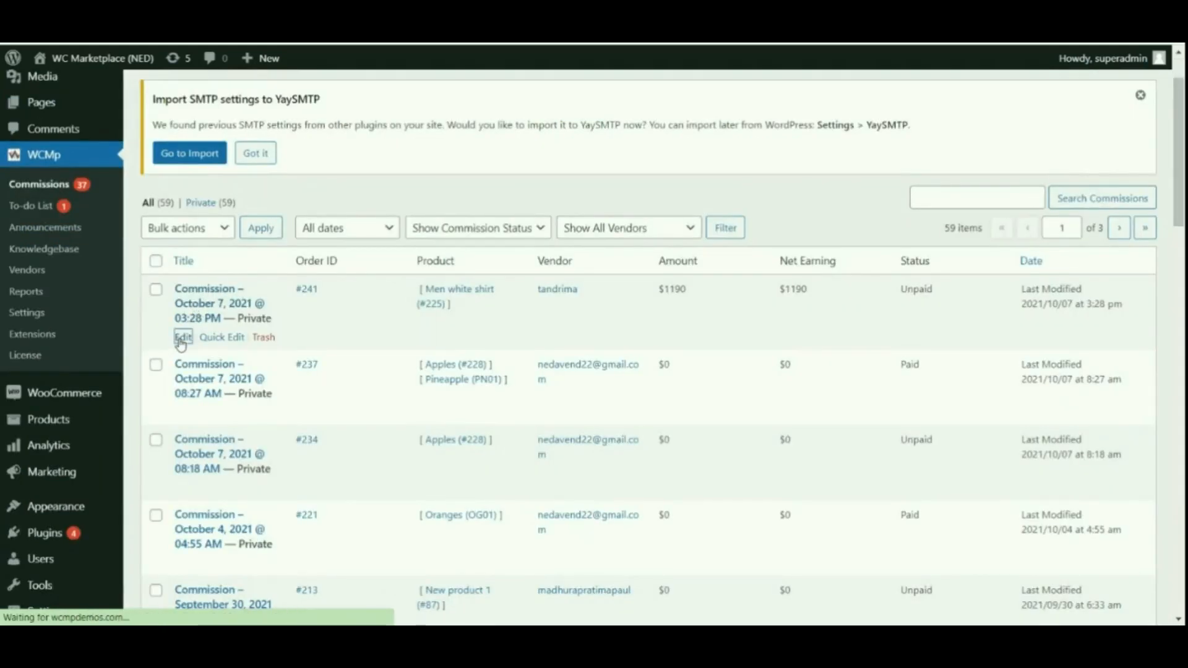
{"action": "left_click", "coordinate": [192, 384]}
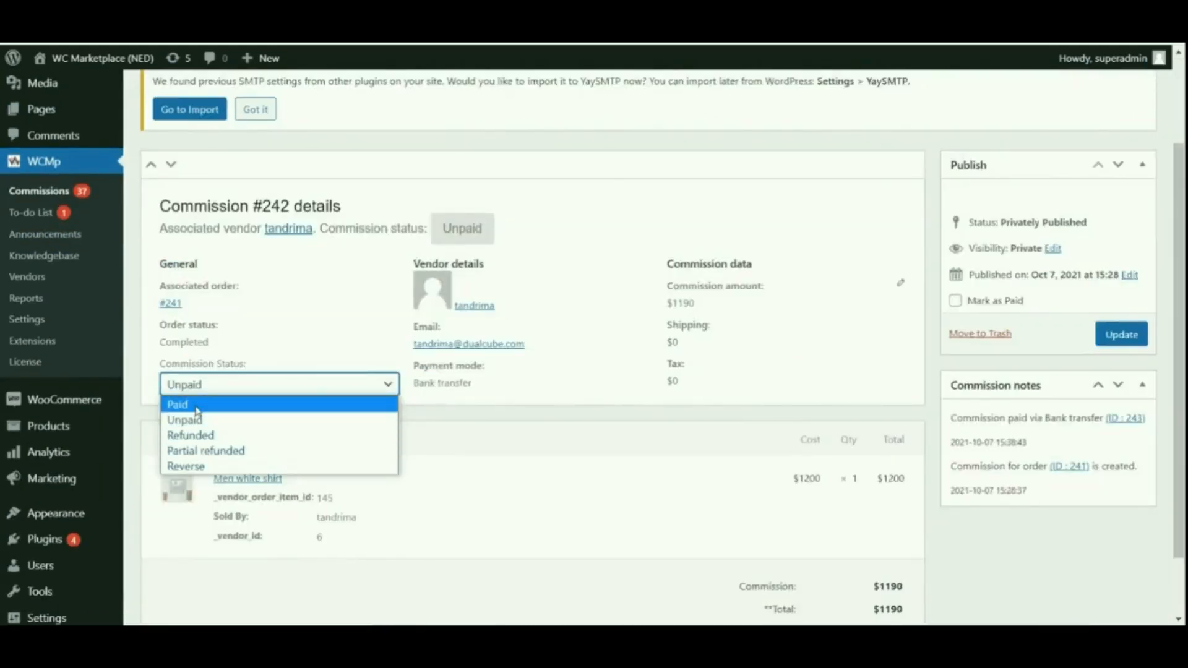
{"action": "left_click", "coordinate": [196, 405]}
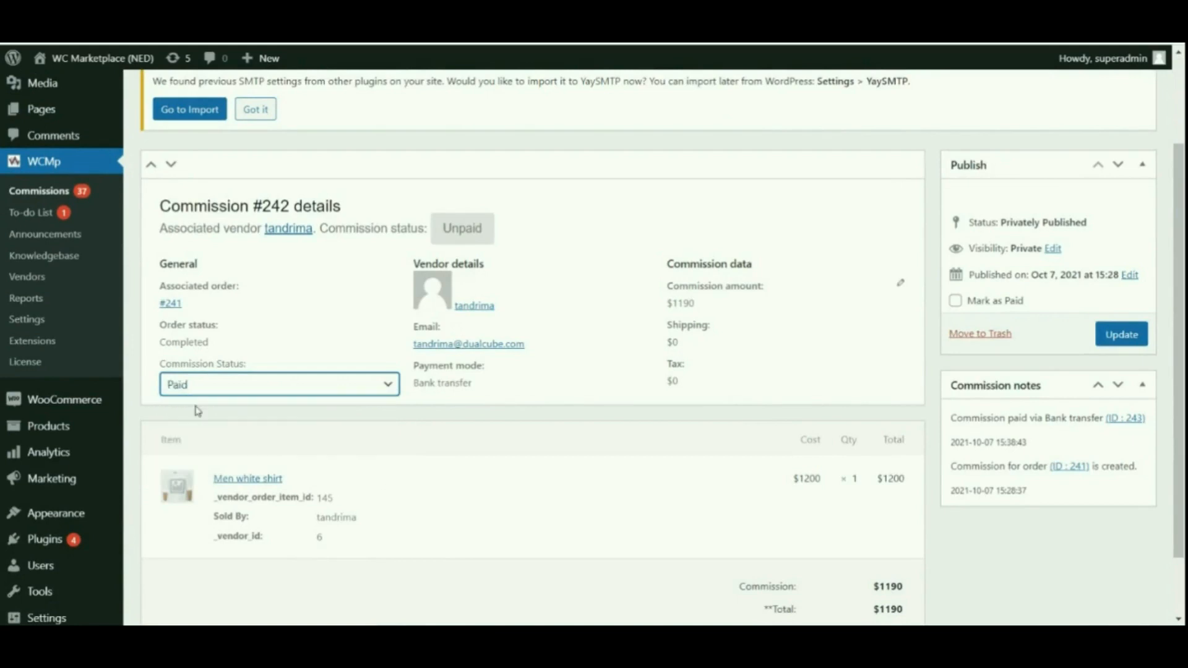
{"action": "left_click", "coordinate": [1140, 343]}
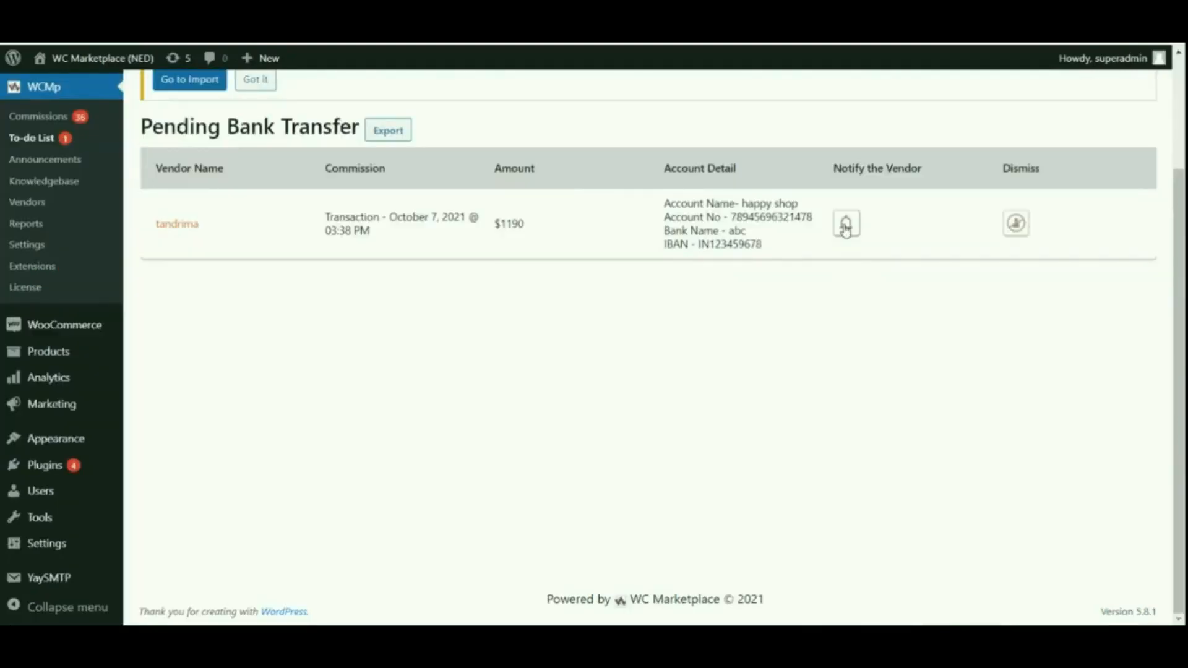
{"action": "left_click", "coordinate": [845, 225]}
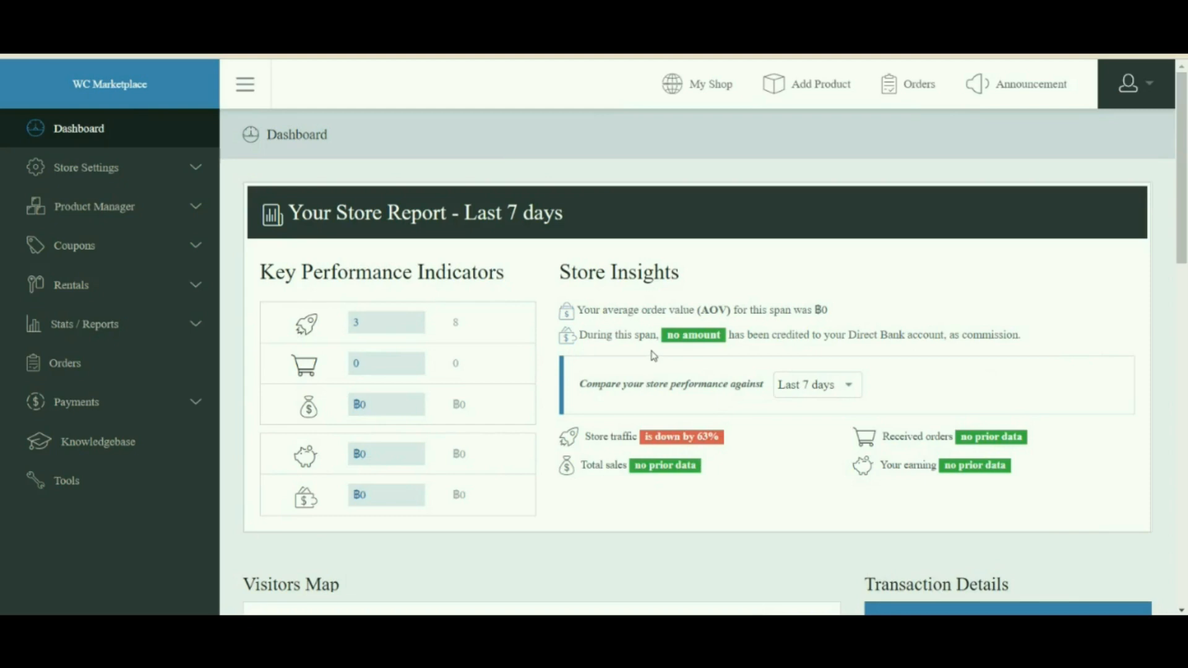
Step: Open the payment History page in the vendor dashboard and look through the listed transactions
{"action": "left_click", "coordinate": [71, 409]}
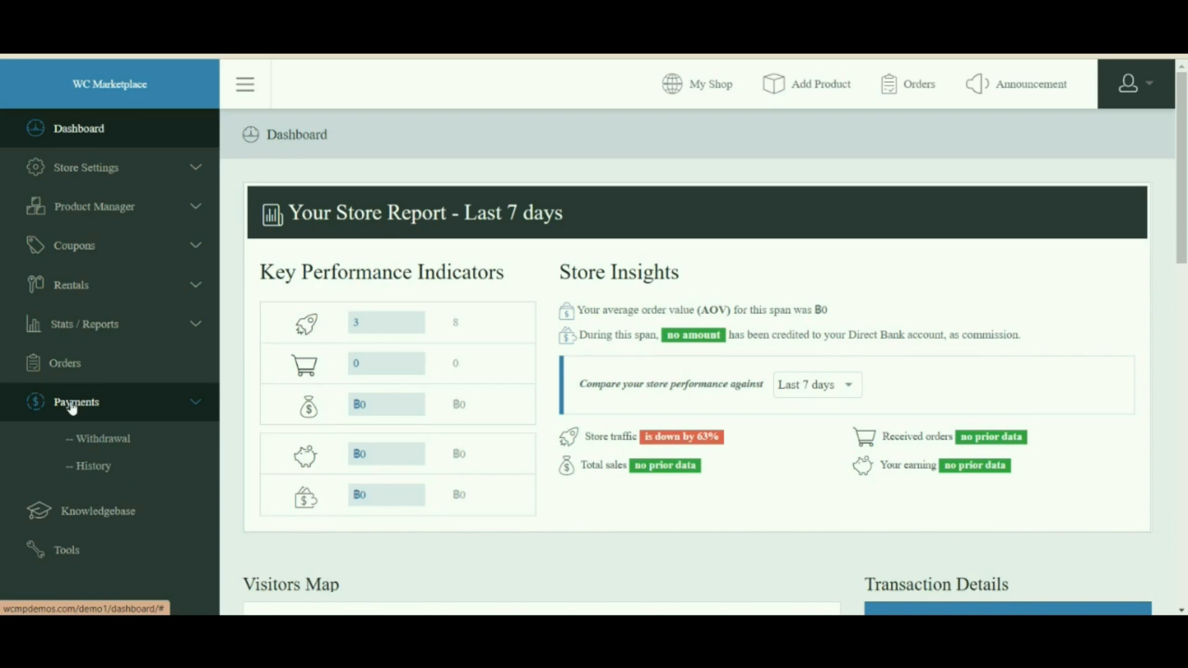
{"action": "left_click", "coordinate": [85, 470]}
{"action": "scroll", "coordinate": [483, 403], "scroll_direction": "down", "scroll_amount": 3}
{"action": "scroll", "coordinate": [443, 461], "scroll_direction": "up", "scroll_amount": 3}
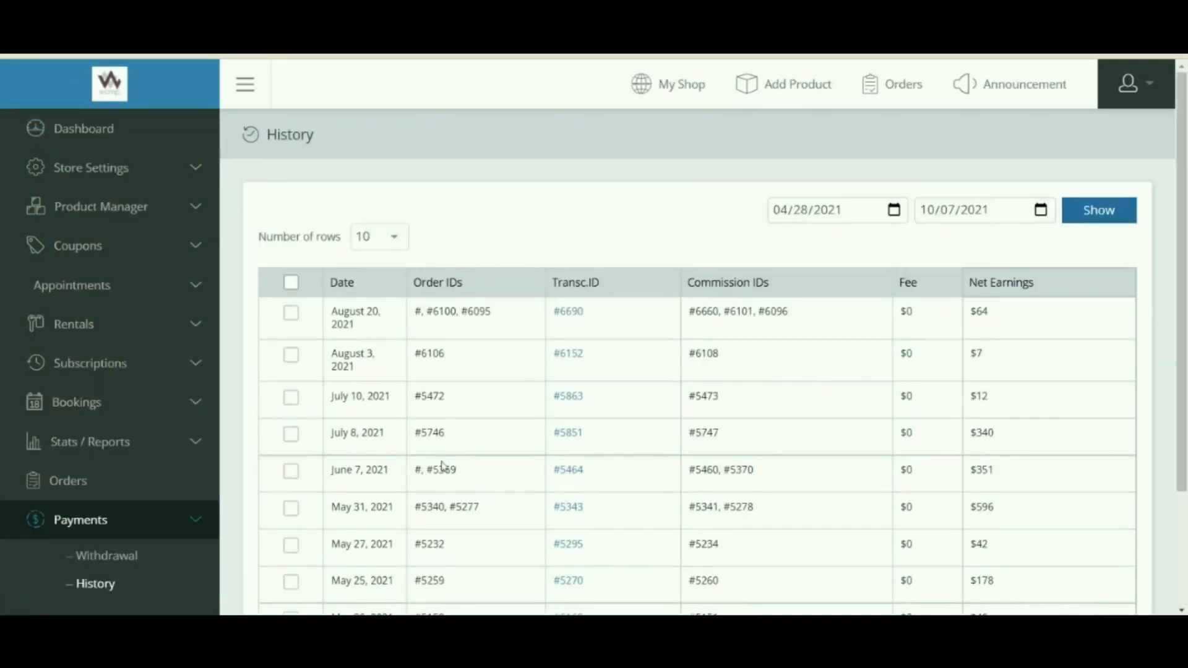
{"action": "scroll", "coordinate": [528, 422], "scroll_direction": "down", "scroll_amount": 3}
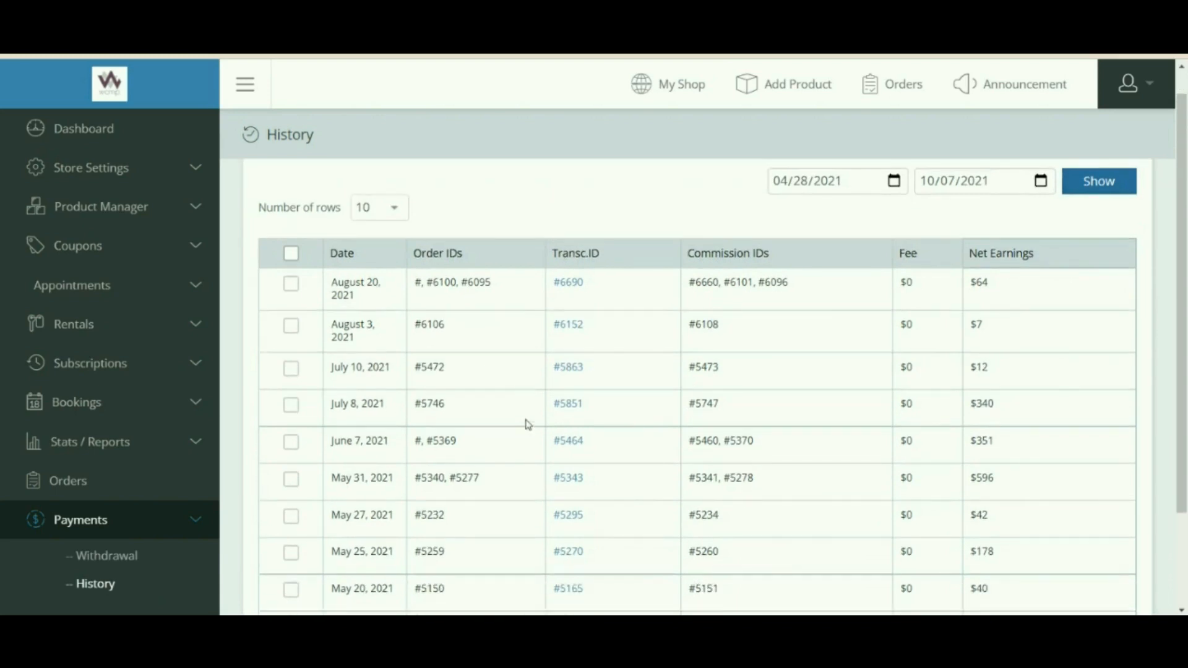
{"action": "scroll", "coordinate": [535, 516], "scroll_direction": "up", "scroll_amount": 3}
{"action": "scroll", "coordinate": [537, 380], "scroll_direction": "down", "scroll_amount": 3}
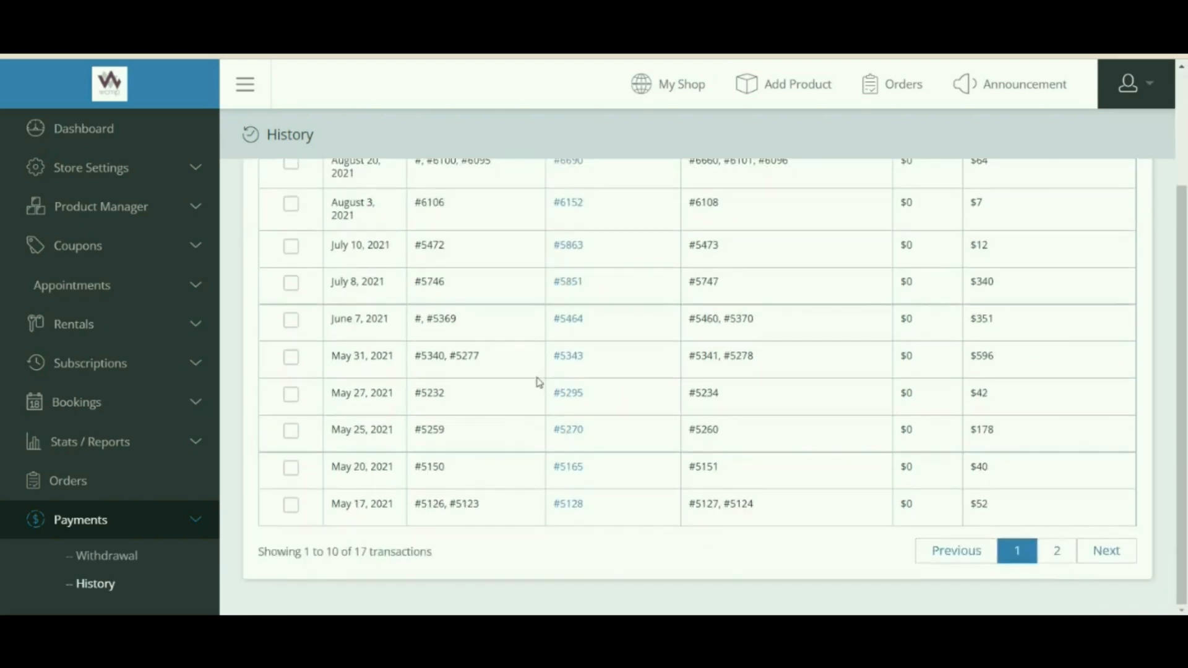
{"action": "scroll", "coordinate": [539, 382], "scroll_direction": "up", "scroll_amount": 2}
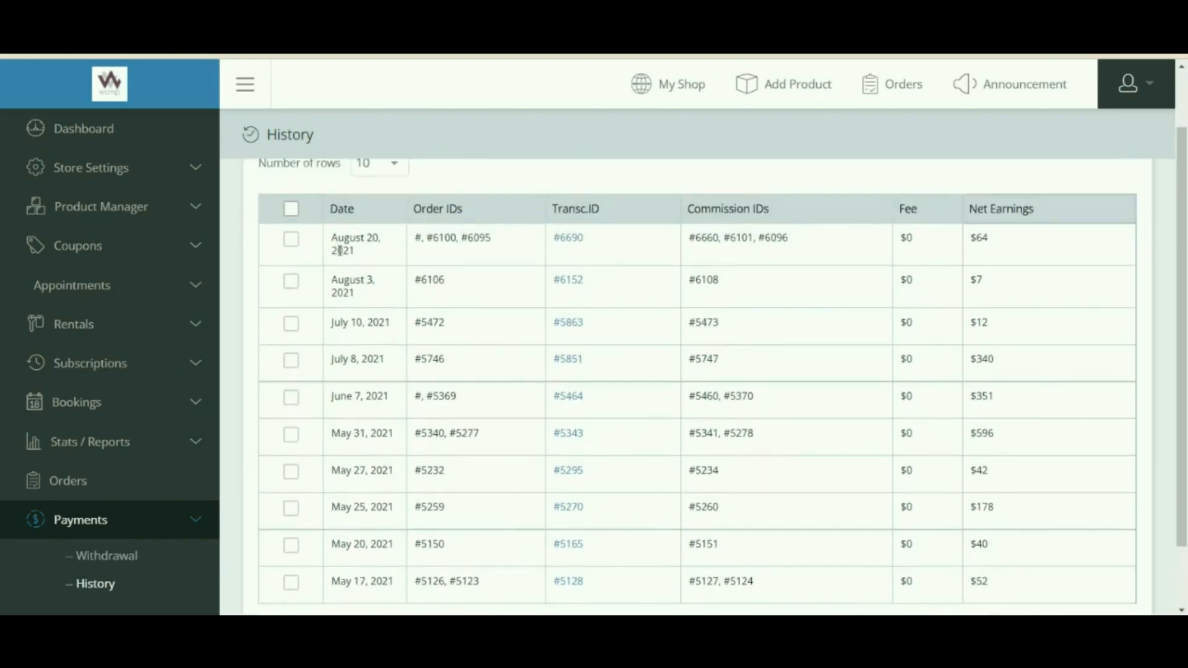
Step: Examine the Date, Order IDs and Transc.ID columns of the payment history table
{"action": "left_click_drag", "start_coordinate": [354, 209], "coordinate": [338, 213]}
{"action": "left_click_drag", "start_coordinate": [476, 214], "coordinate": [420, 214]}
{"action": "scroll", "coordinate": [454, 433], "scroll_direction": "down", "scroll_amount": 3}
{"action": "scroll", "coordinate": [452, 446], "scroll_direction": "up", "scroll_amount": 4}
{"action": "scroll", "coordinate": [448, 491], "scroll_direction": "down", "scroll_amount": 1}
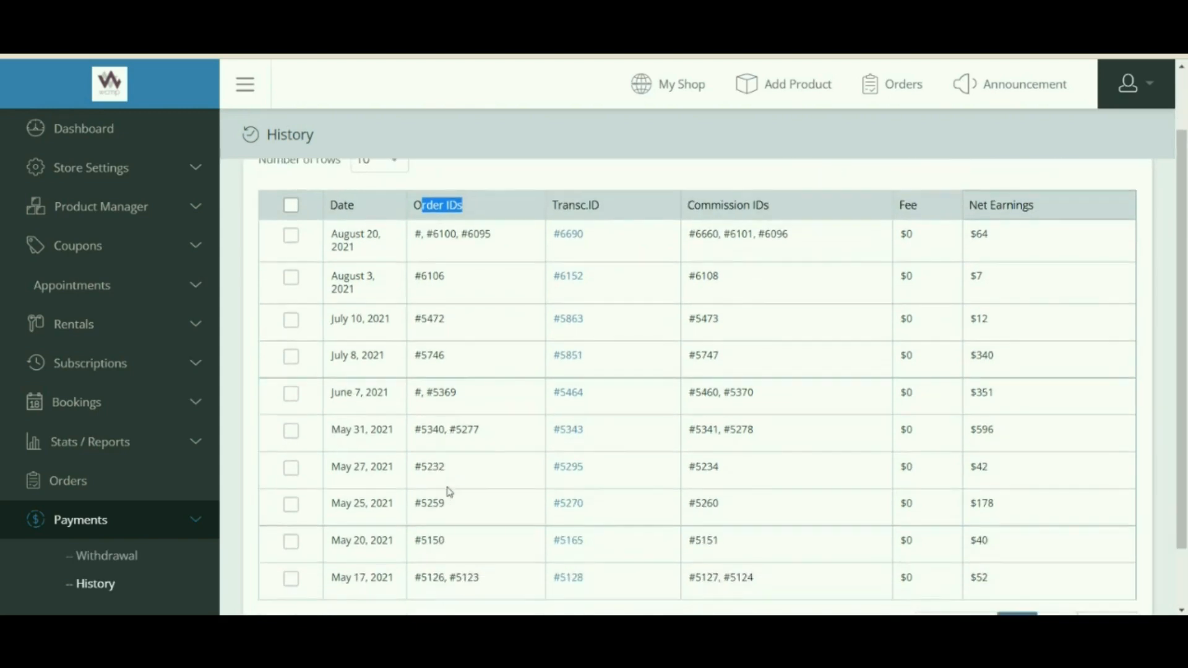
{"action": "left_click_drag", "start_coordinate": [620, 206], "coordinate": [556, 204]}
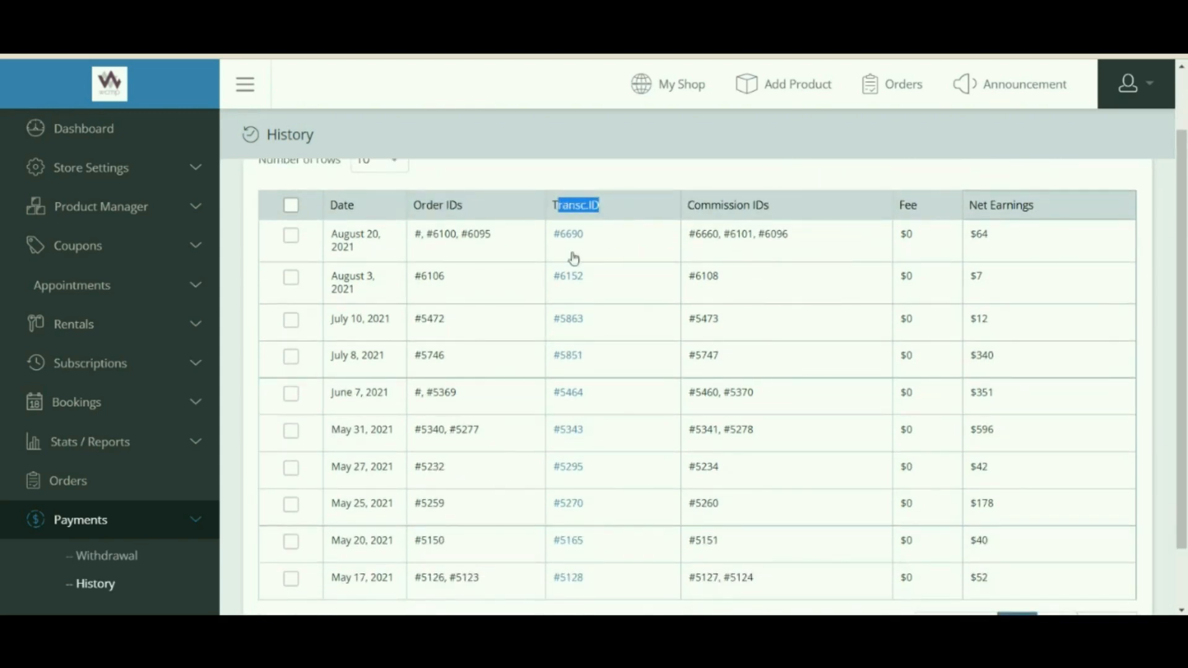
{"action": "scroll", "coordinate": [547, 367], "scroll_direction": "down", "scroll_amount": 1}
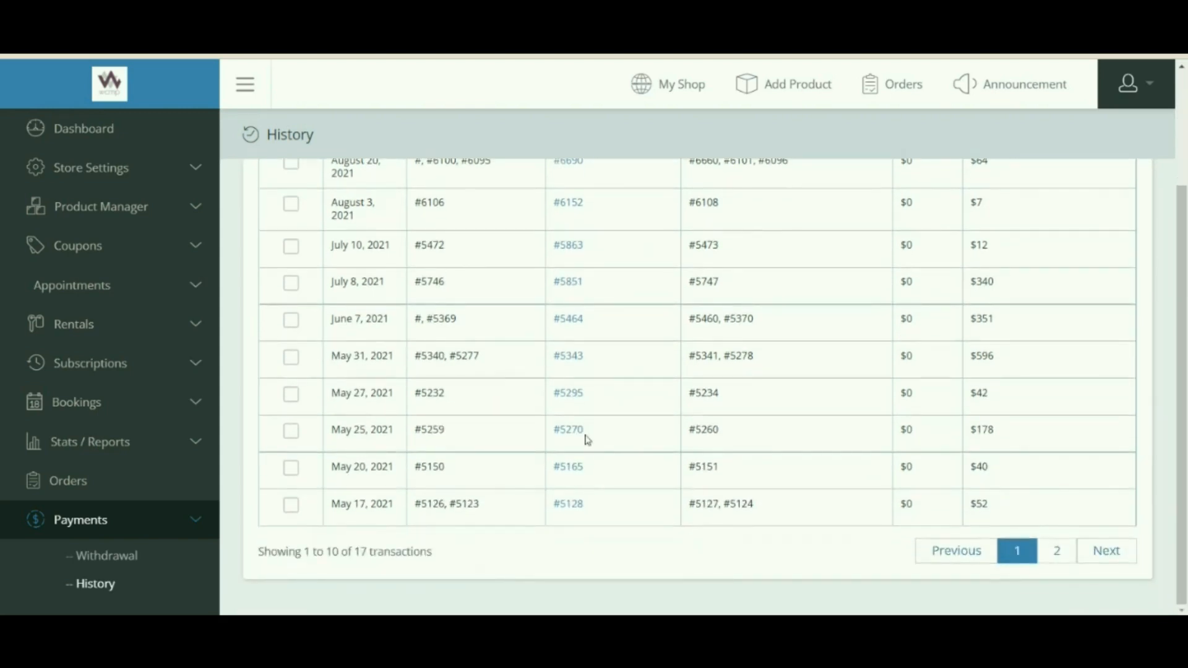
{"action": "scroll", "coordinate": [575, 309], "scroll_direction": "up", "scroll_amount": 1}
Step: Open the details of the August 20, 2021 transaction and check which products it covers
{"action": "left_click", "coordinate": [570, 243]}
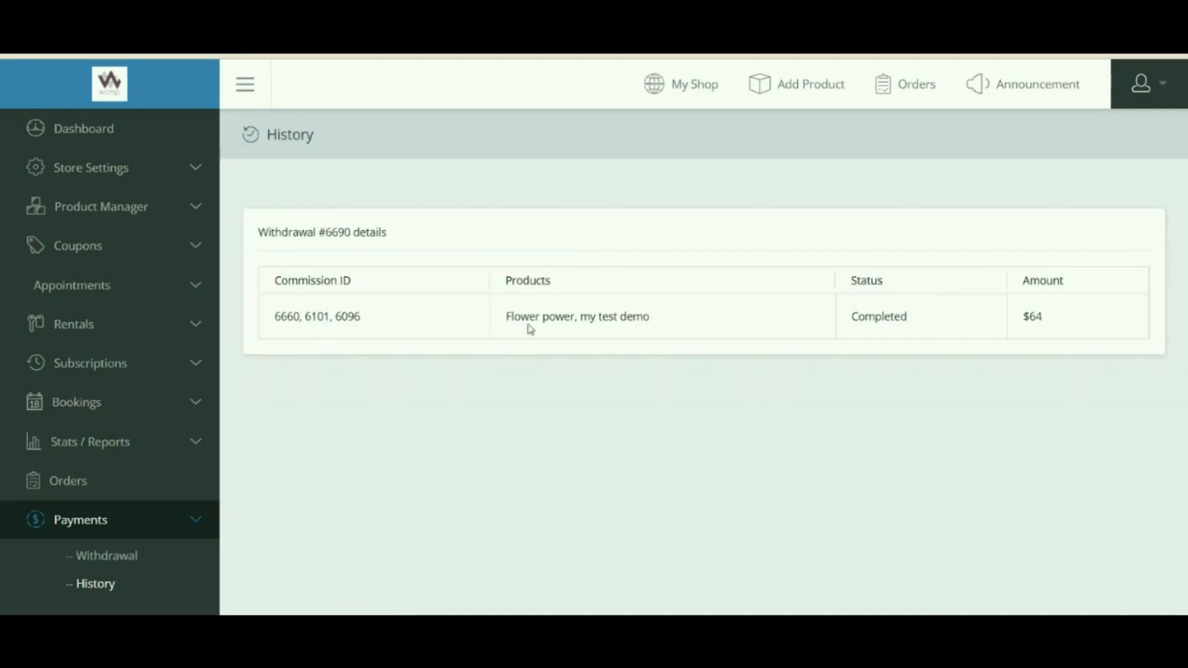
{"action": "left_click_drag", "start_coordinate": [517, 325], "coordinate": [652, 318]}
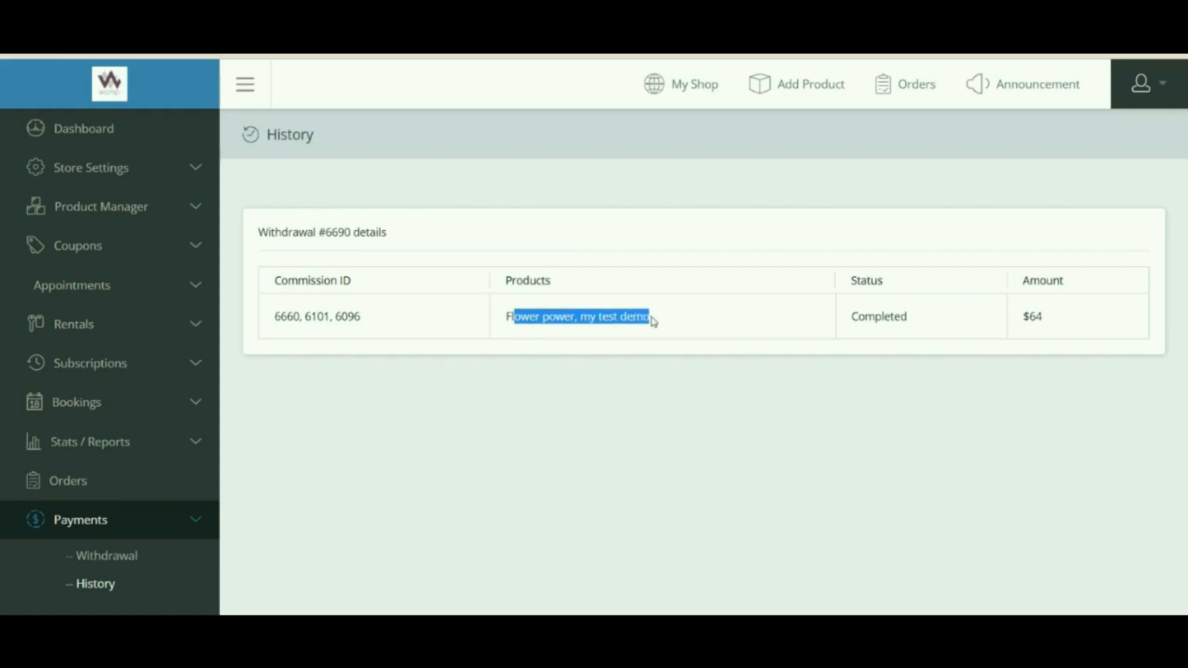
{"action": "left_click", "coordinate": [664, 322]}
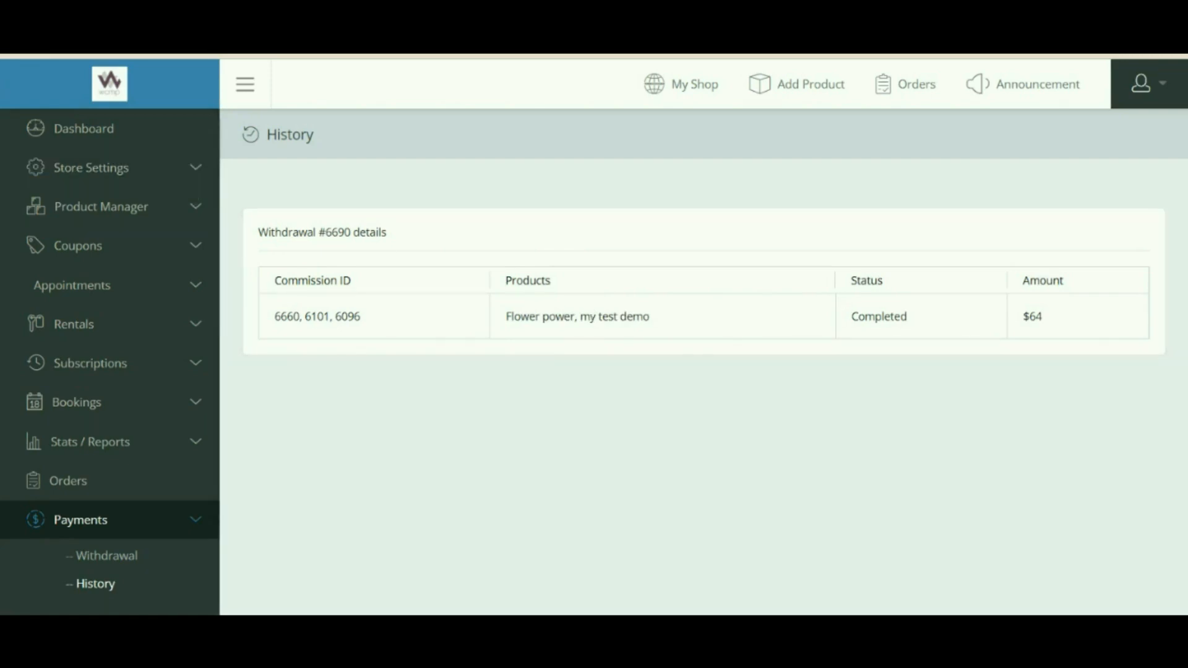
Step: Return to the payment history table and examine its Commission IDs, Fee and Net Earnings columns
{"action": "key", "text": "alt+Left"}
{"action": "scroll", "coordinate": [724, 430], "scroll_direction": "down", "scroll_amount": 3}
{"action": "scroll", "coordinate": [707, 415], "scroll_direction": "up", "scroll_amount": 1}
{"action": "triple_click", "coordinate": [701, 208]}
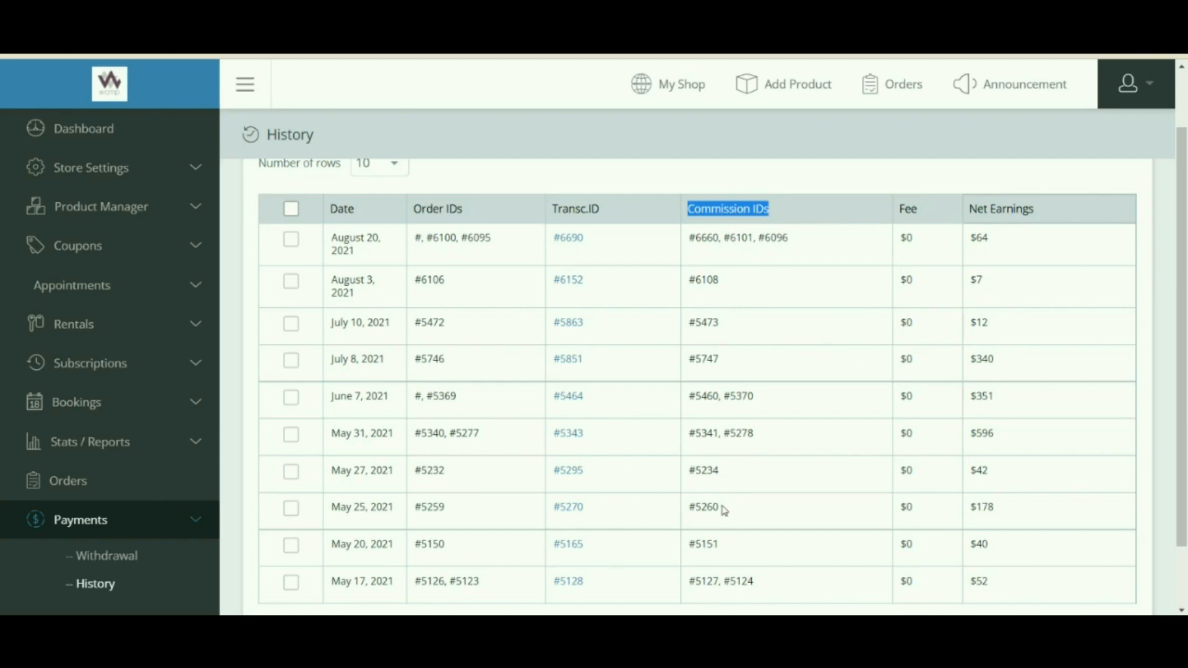
{"action": "left_click_drag", "start_coordinate": [899, 208], "coordinate": [920, 210]}
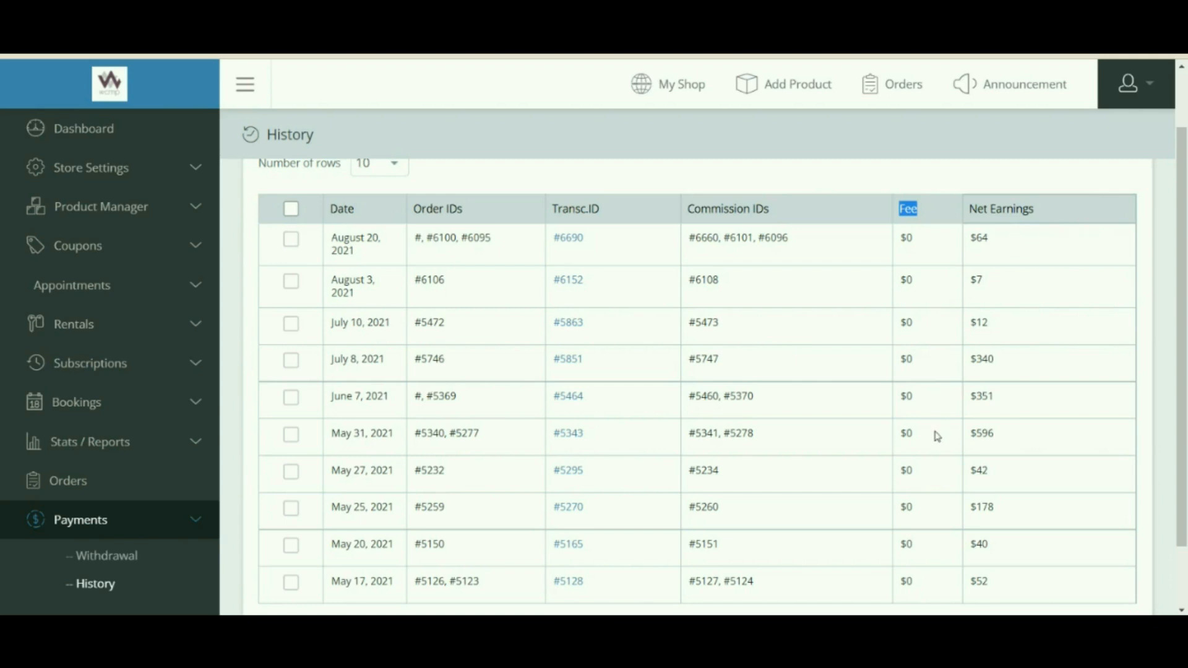
{"action": "left_click_drag", "start_coordinate": [969, 209], "coordinate": [1034, 209]}
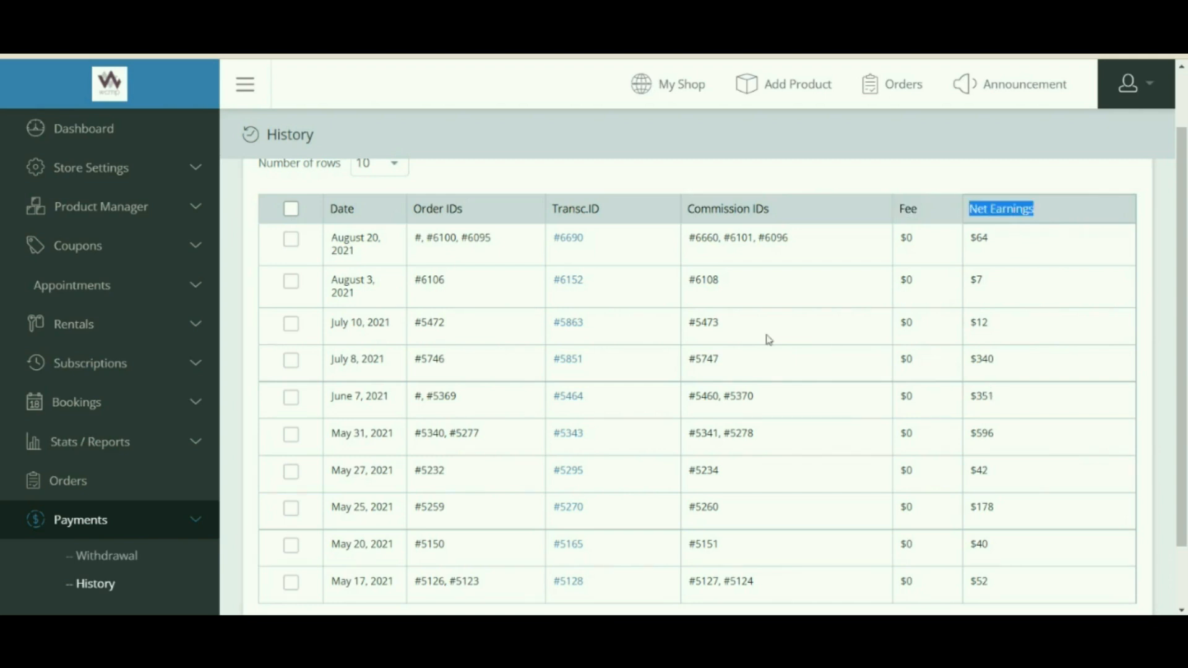
Step: Reopen the withdrawal details of the August 20, 2021 transaction
{"action": "left_click", "coordinate": [566, 245]}
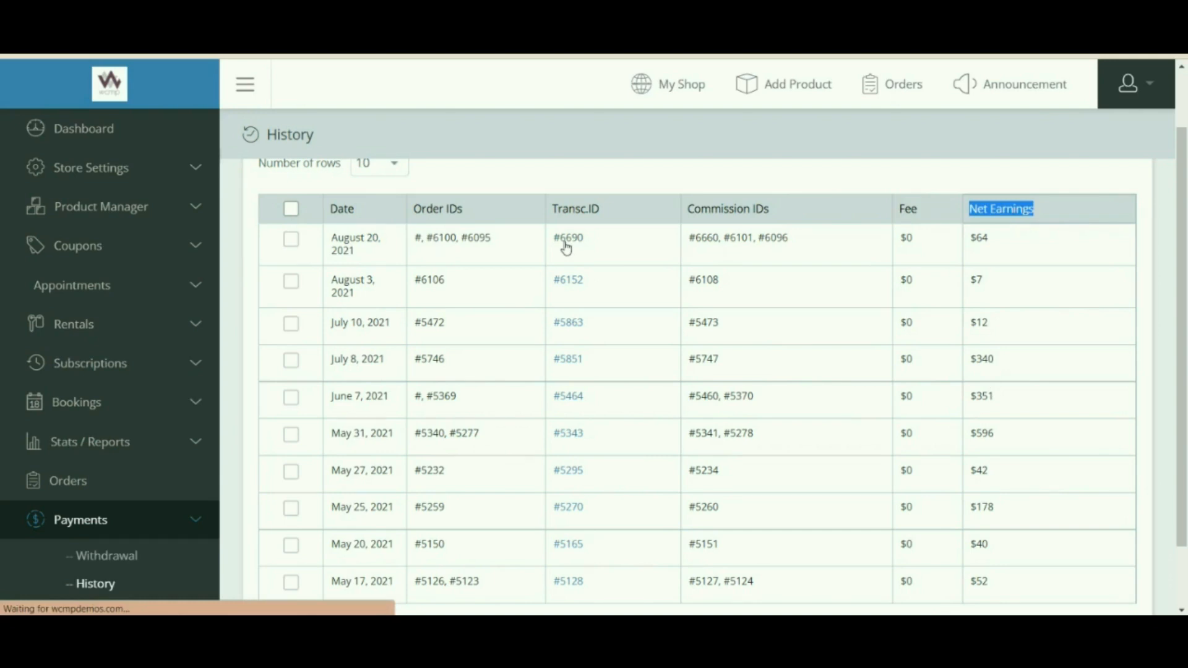